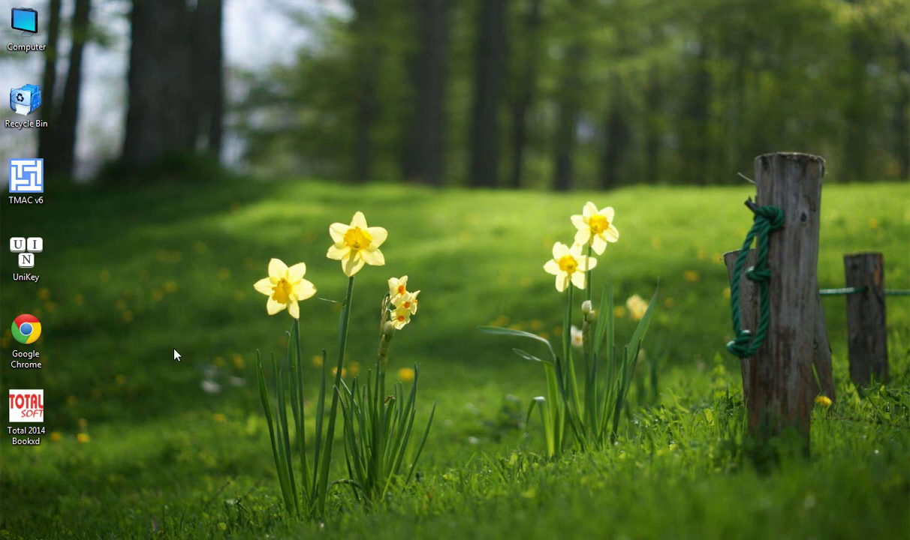
Launch Total 2014 Bookxd and sign in to the system as user ABC.
double_click(27, 409)
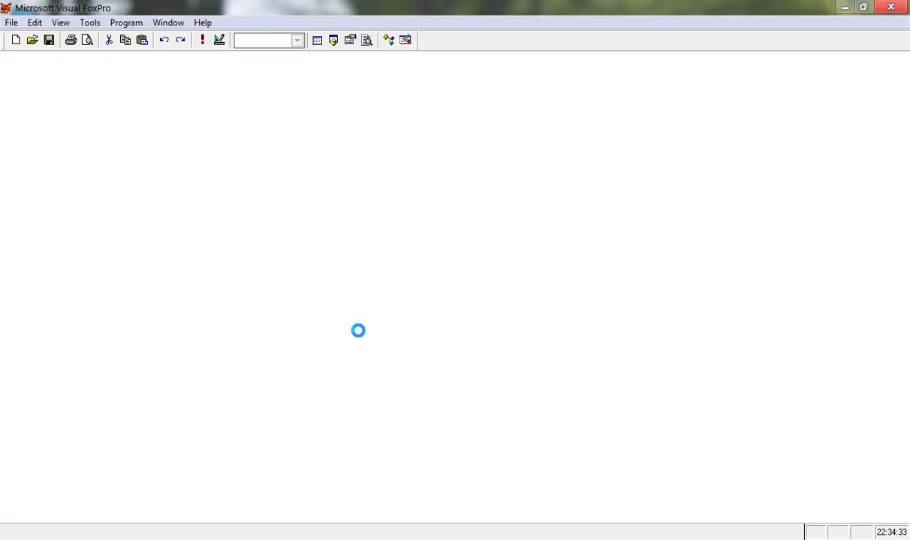
click(581, 328)
text(ABC)
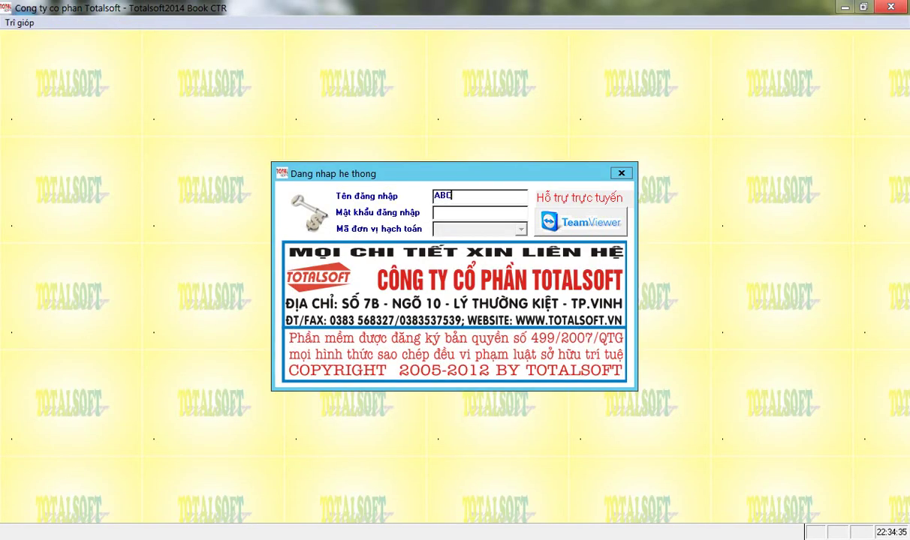
key(Return)
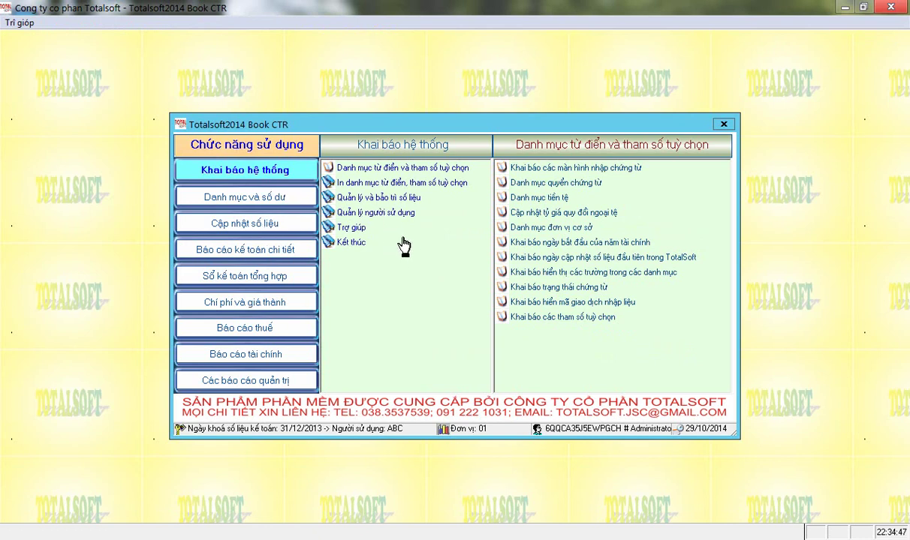
Open the voucher book list (Danh mục quyển chứng từ) and bring up the edit form of purchase receipt book PNM01.
click(552, 185)
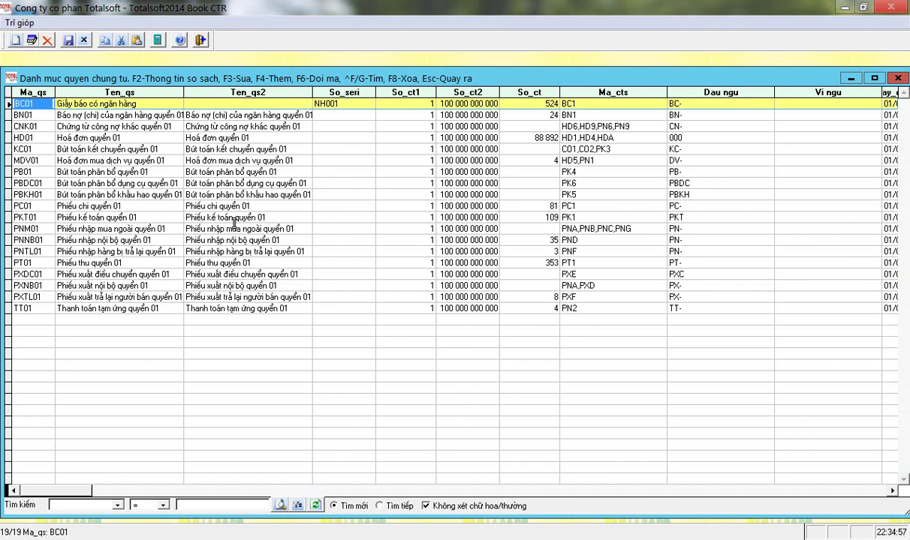
click(52, 226)
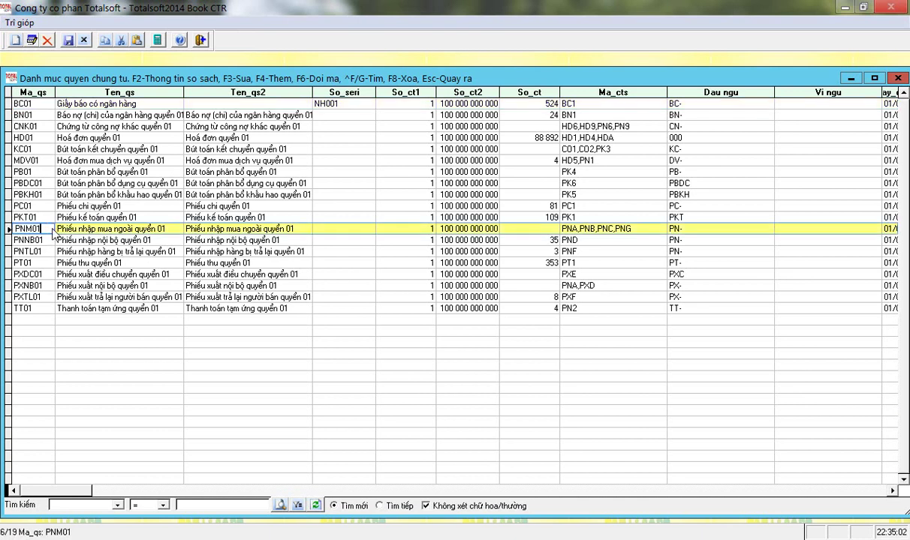
click(174, 230)
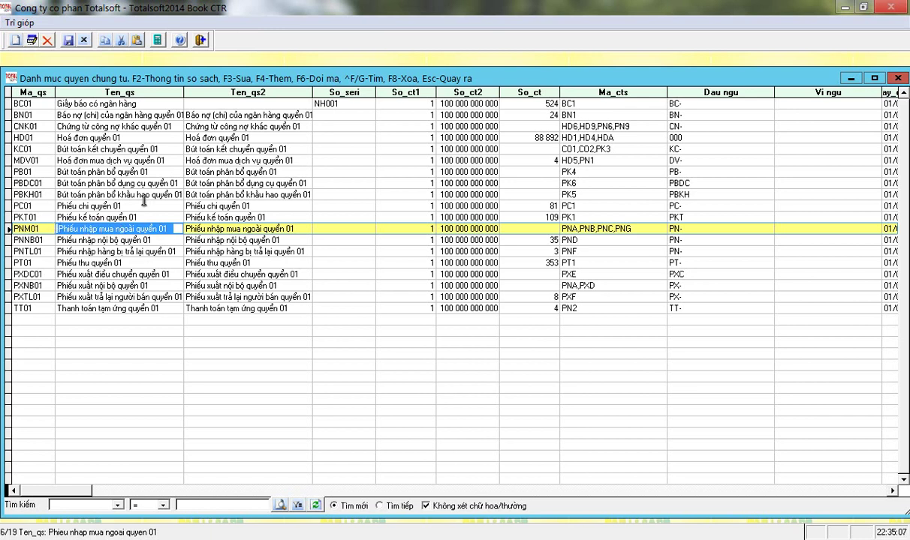
key(F3)
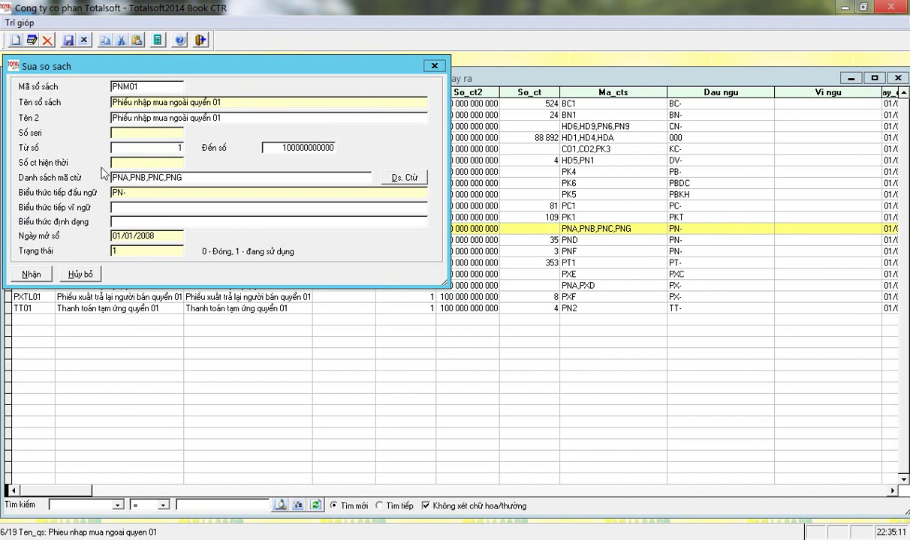
Check the current voucher number, prefix expression and status fields of book PNM01, and accept the form.
drag(111, 156, 194, 163)
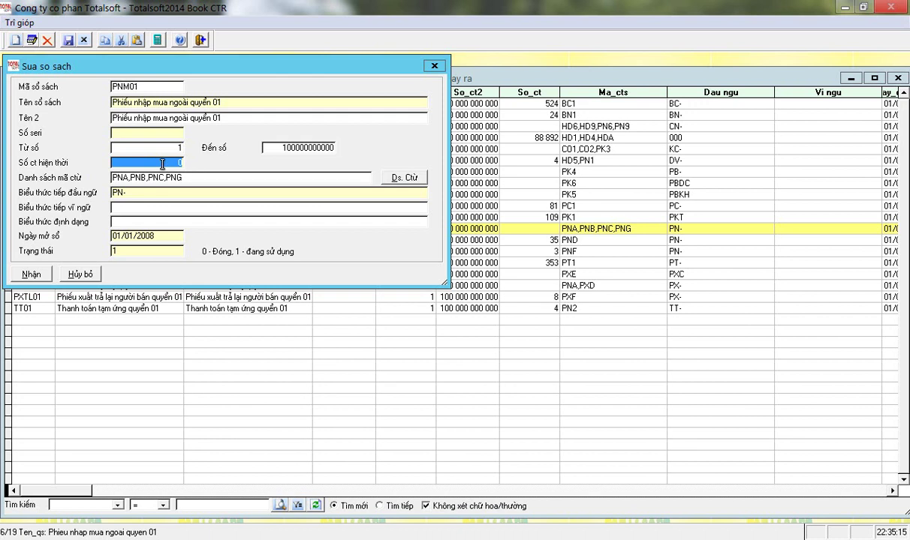
drag(116, 162, 187, 163)
drag(123, 192, 109, 193)
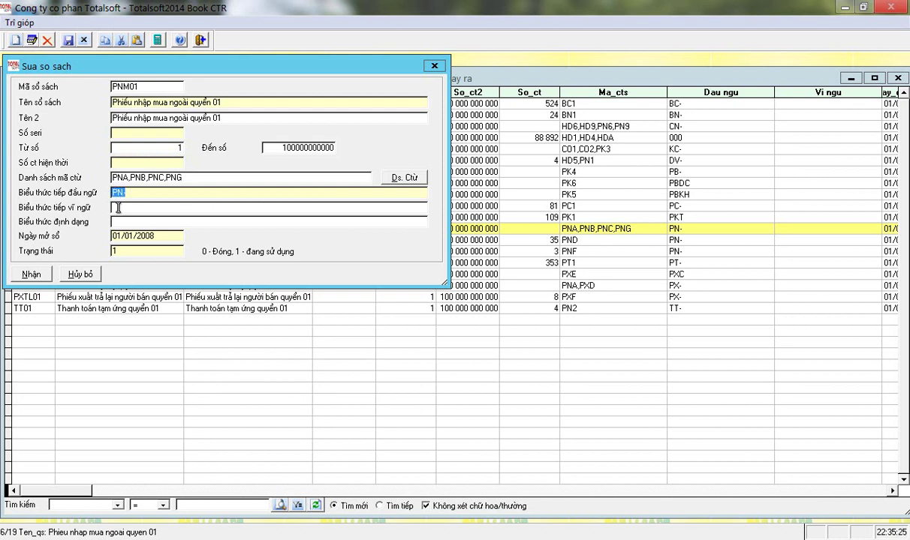
click(121, 252)
click(31, 274)
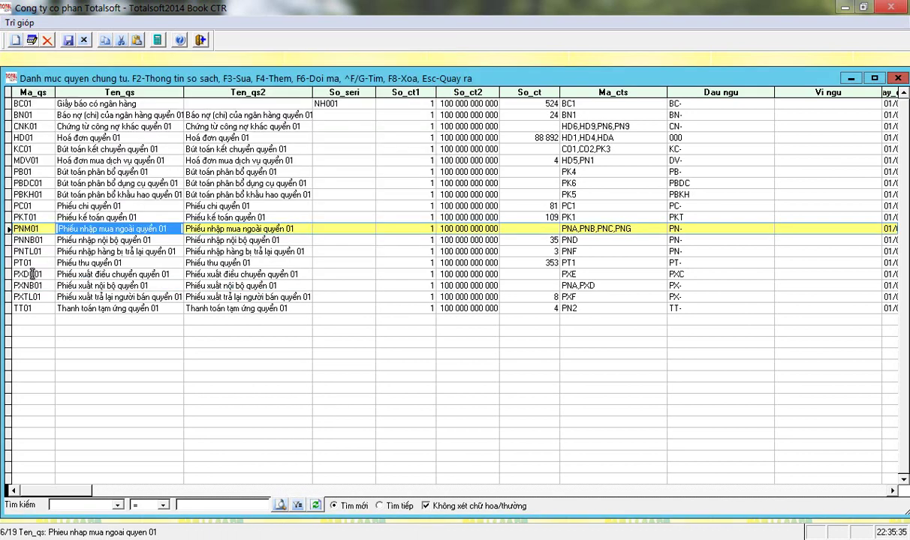
Examine the current voucher numbers (So_ct) of the other books, including BC01, HD01, PKT01, PT01 and PXTL01, and leave the list.
click(72, 286)
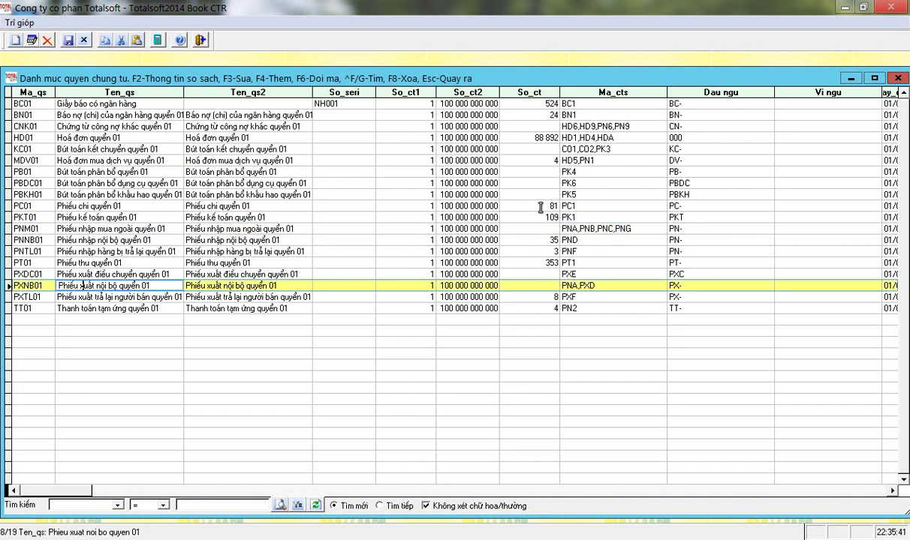
click(530, 104)
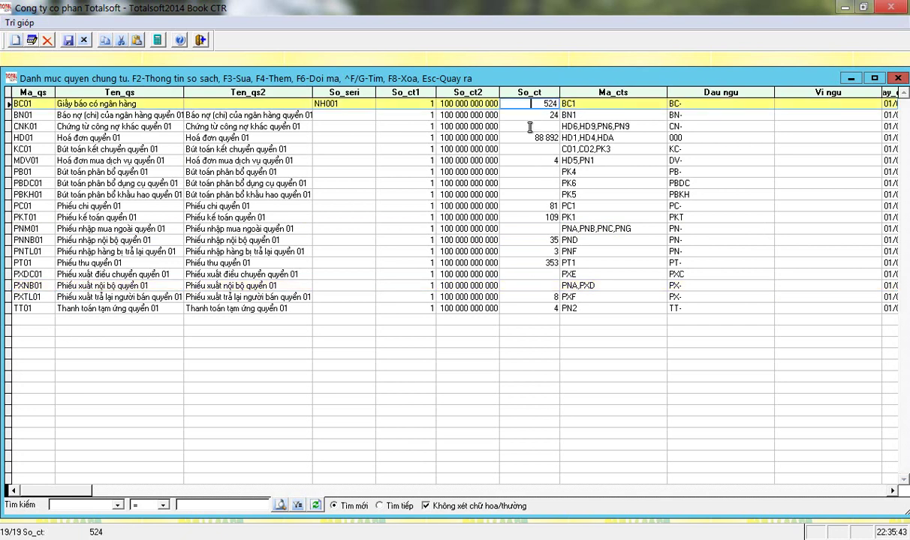
click(530, 137)
click(530, 217)
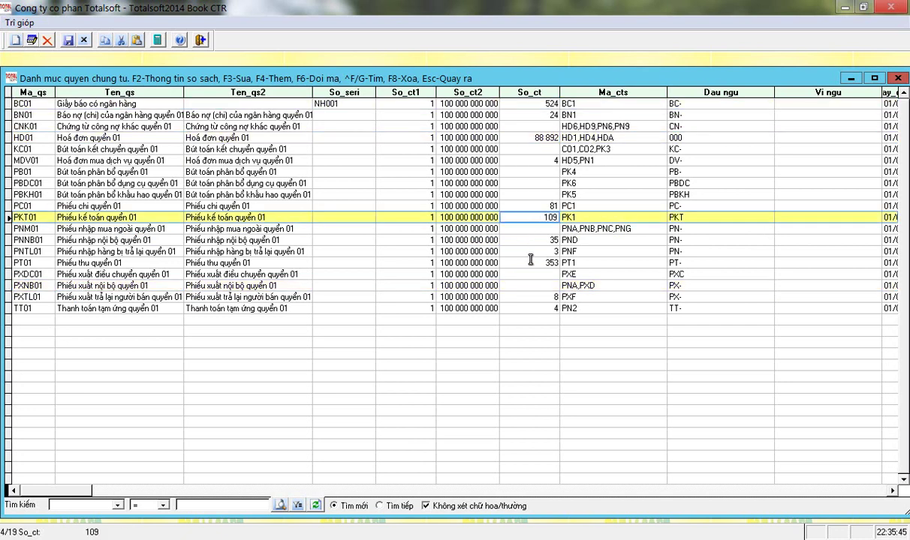
click(530, 262)
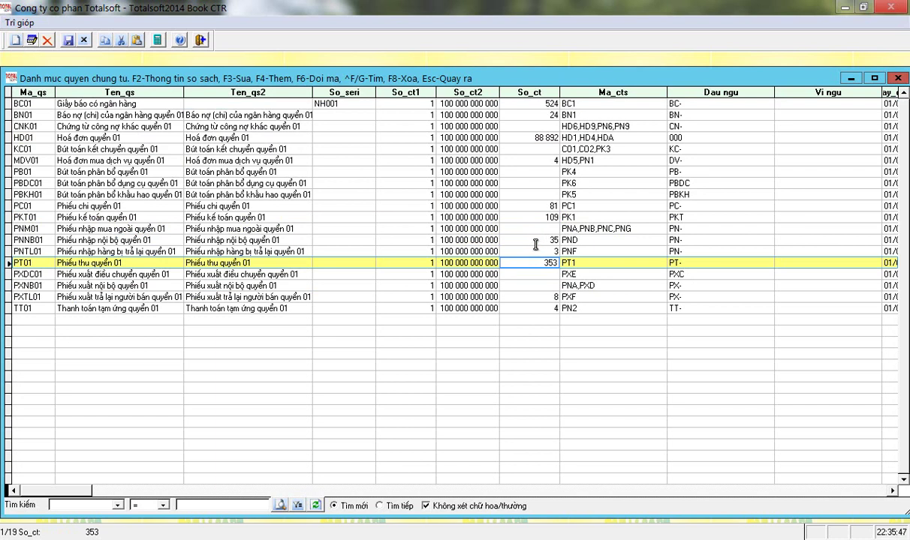
click(531, 298)
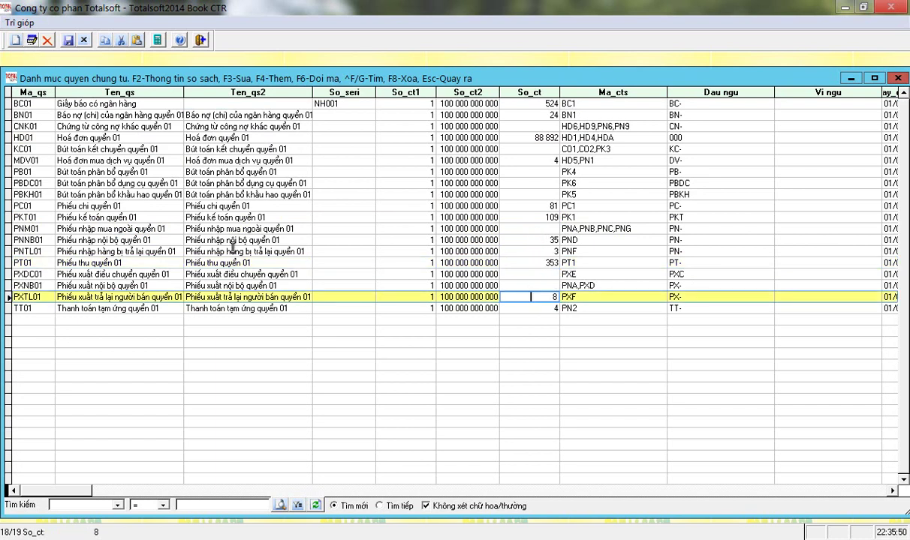
click(126, 262)
click(507, 263)
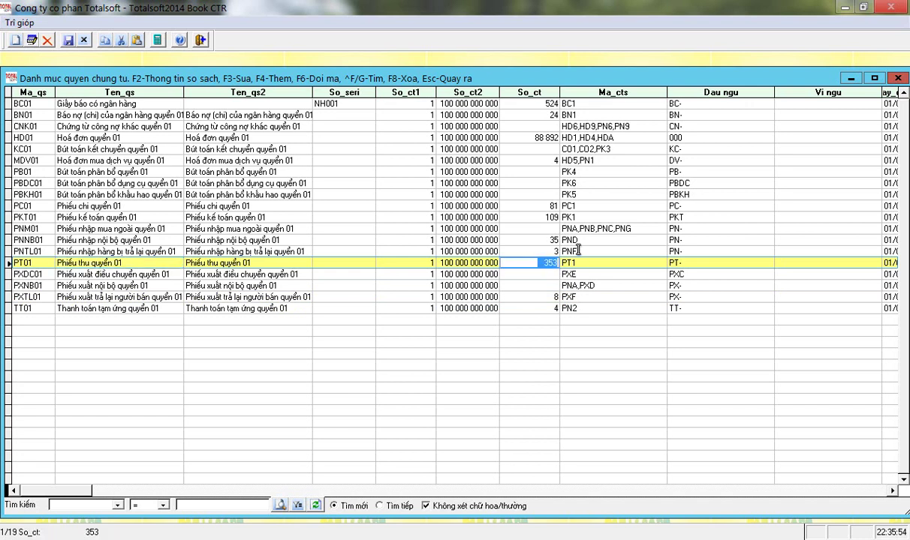
key(Escape)
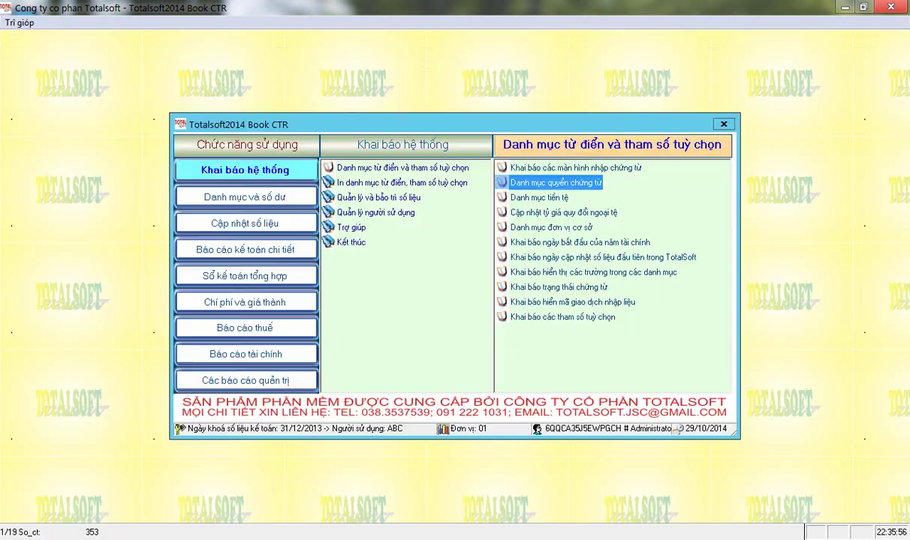
Start a new purchase receipt (Phiếu nhập mua hàng) under the goods and materials purchase vouchers of Cập nhật số liệu.
click(256, 228)
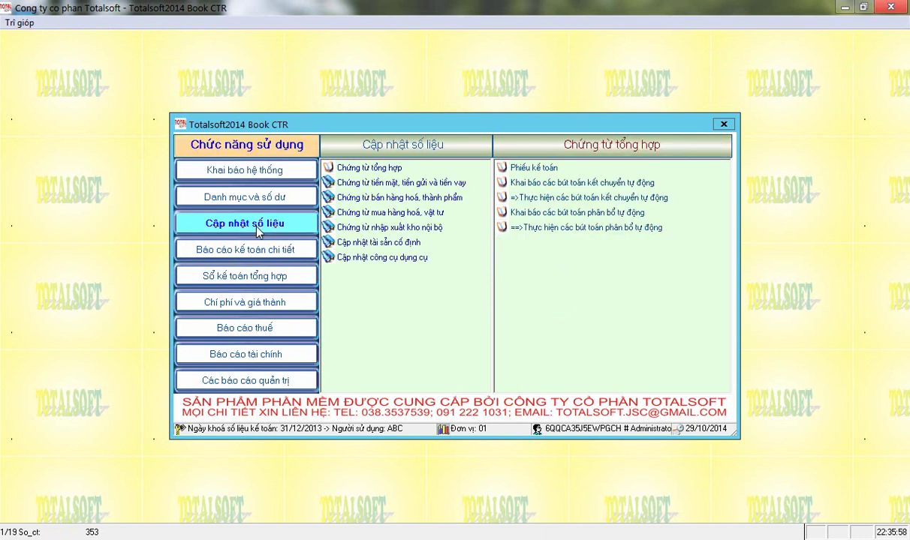
click(390, 213)
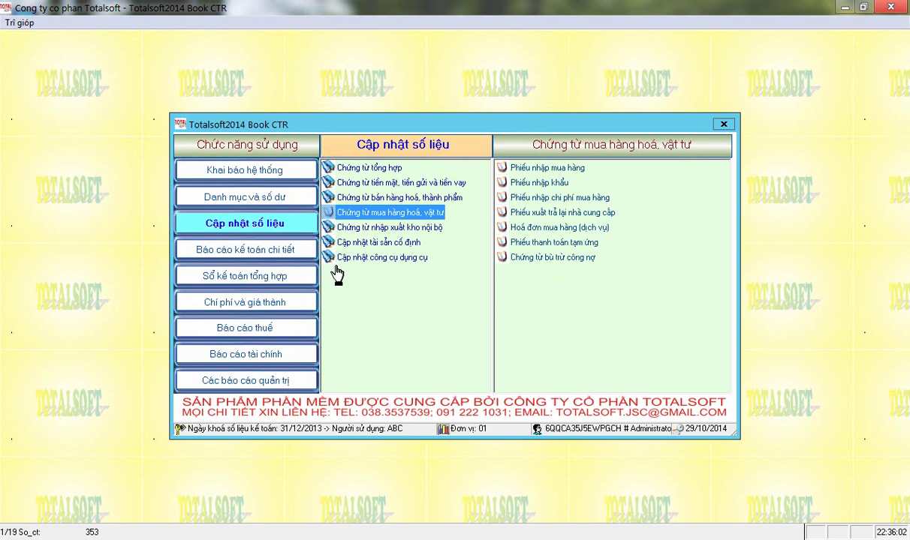
click(536, 169)
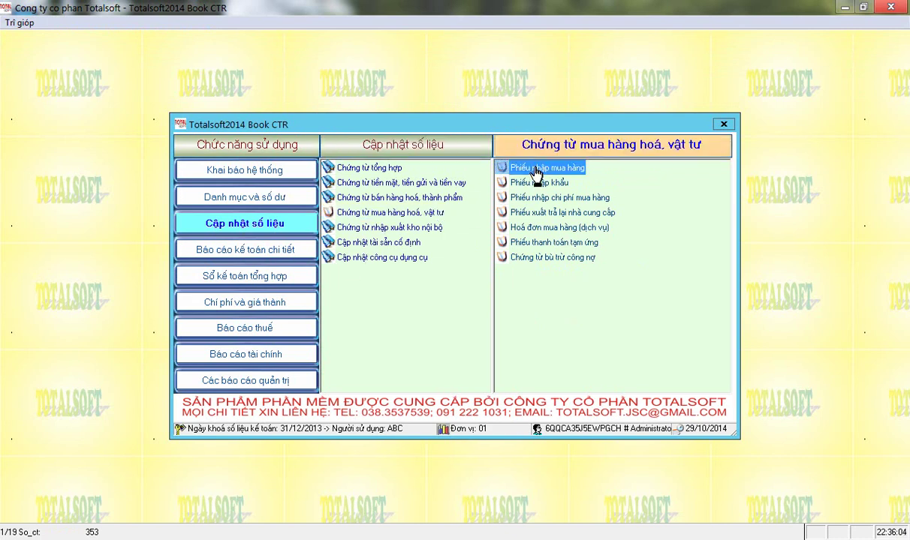
double_click(535, 169)
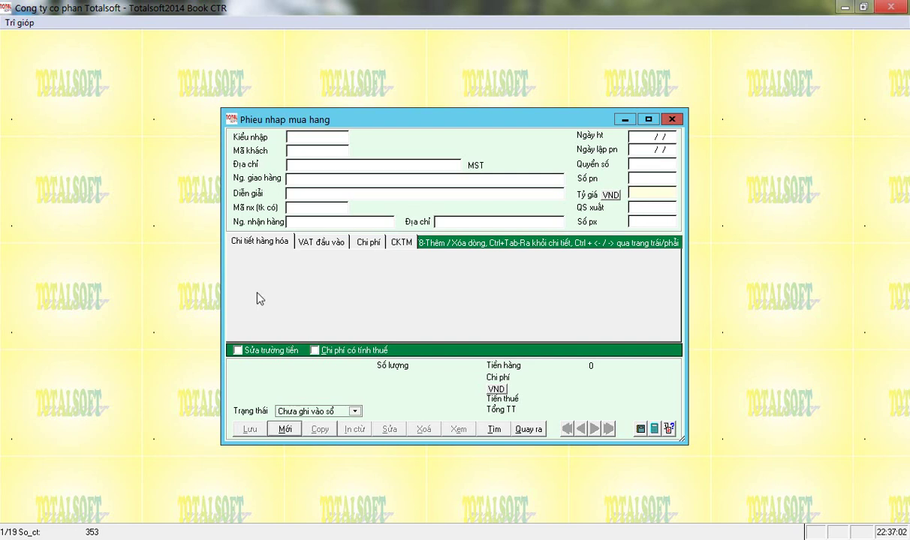
click(286, 429)
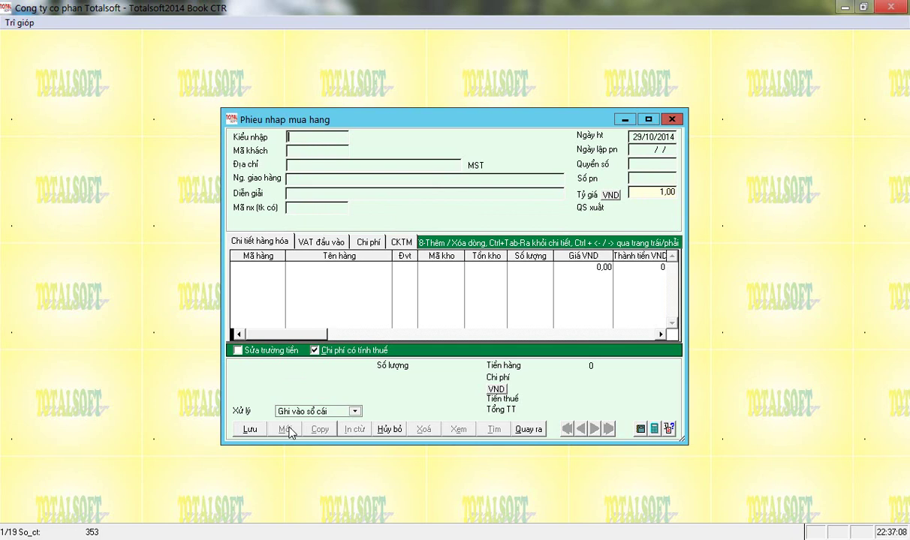
Set the receipt type (Kiểu nhập) to 1, Nhập kho hàng hoá vật tư, from the transaction list.
key(Return)
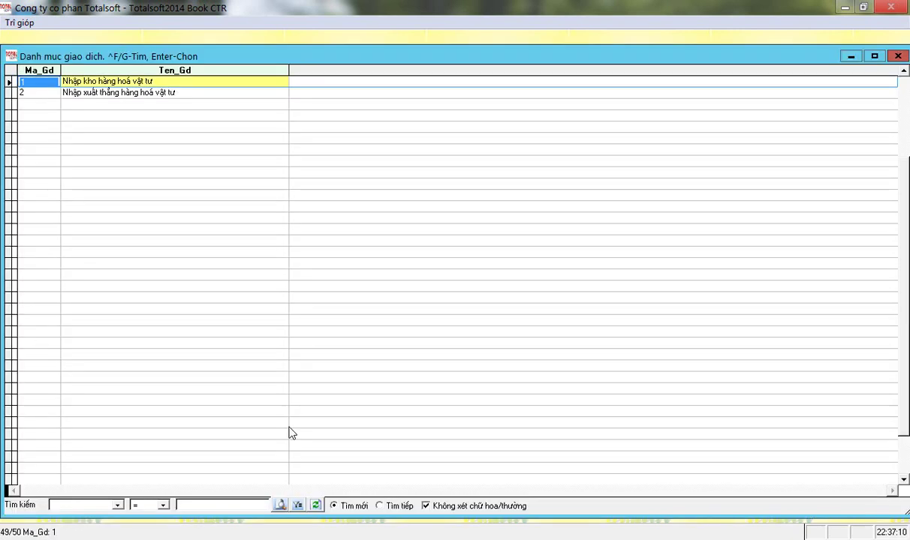
key(Down)
key(Up)
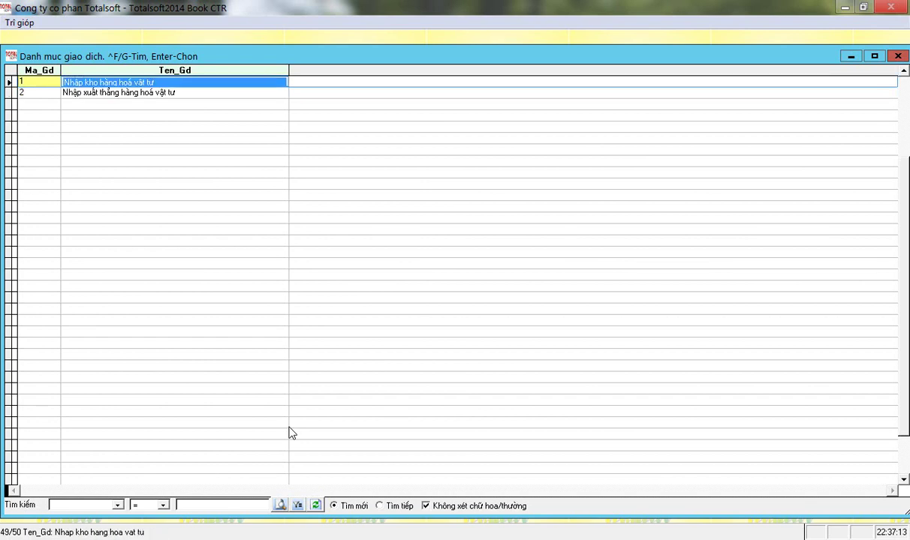
key(Down)
key(Up)
key(Down)
key(Up)
key(Down)
key(Up)
key(Return)
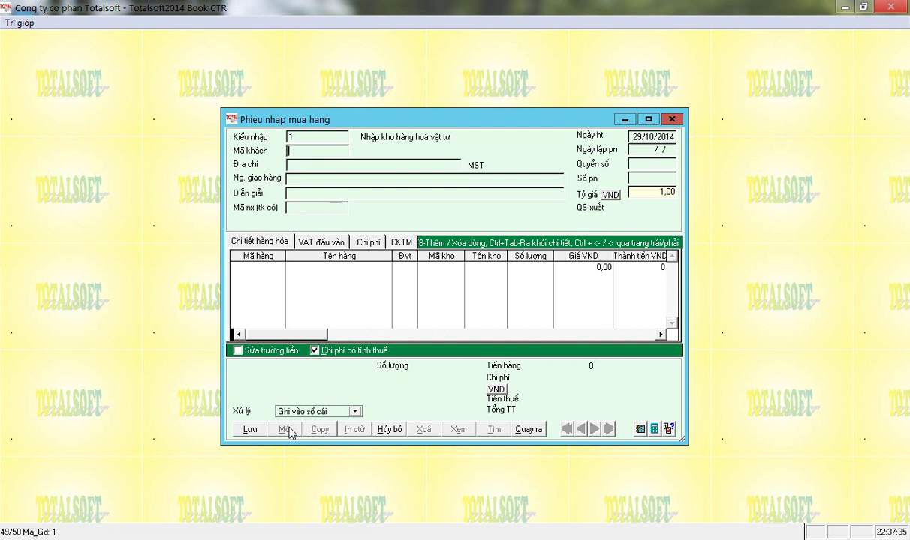
Open the customer list for the receipt's Mã khách field and look through the registered names and addresses.
key(Return)
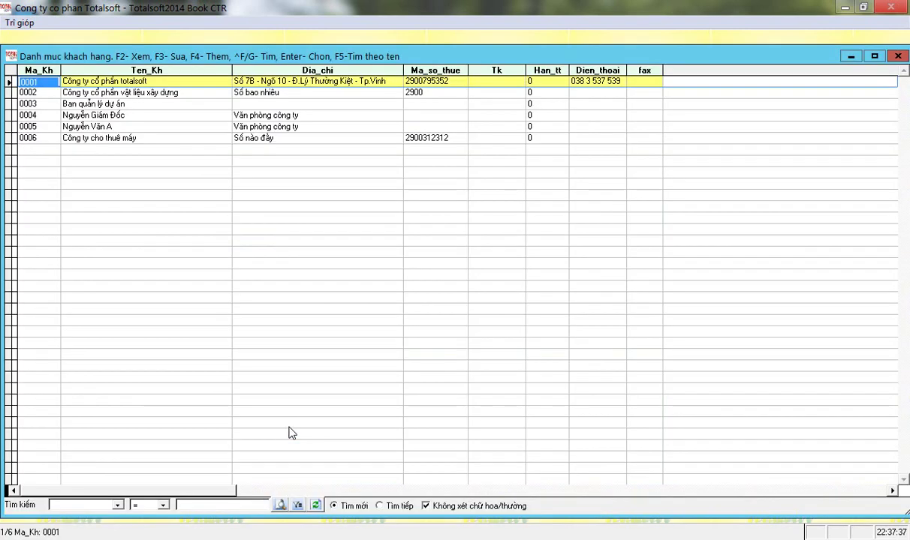
key(Tab)
key(Down)
key(Up)
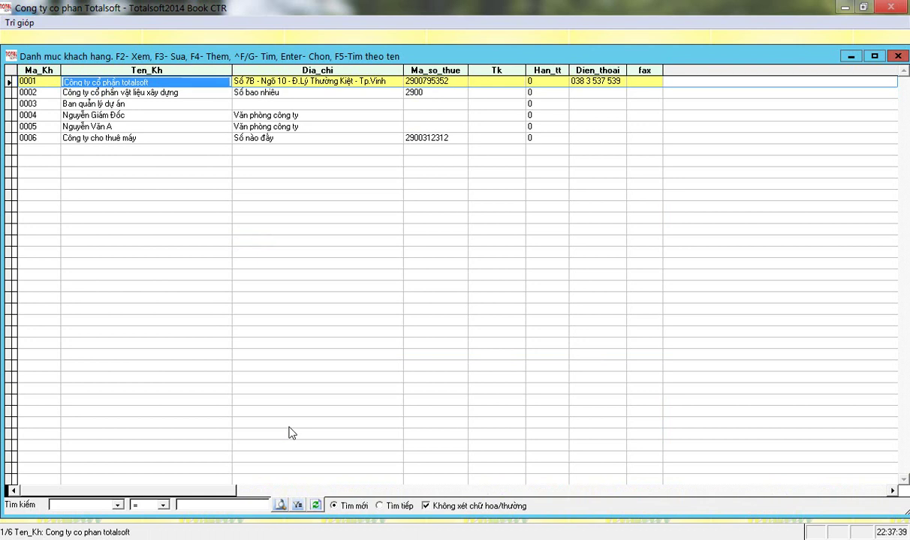
key(Down)
key(Down)
key(Down)
key(Down)
key(Down)
key(Up)
key(Up)
key(Up)
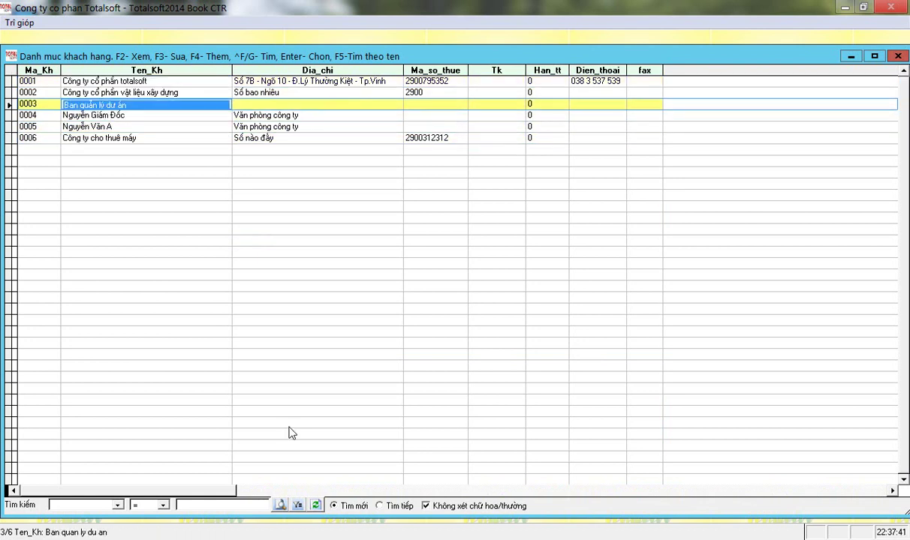
key(Up)
key(Up)
key(Down)
key(Down)
key(Down)
key(Down)
key(Down)
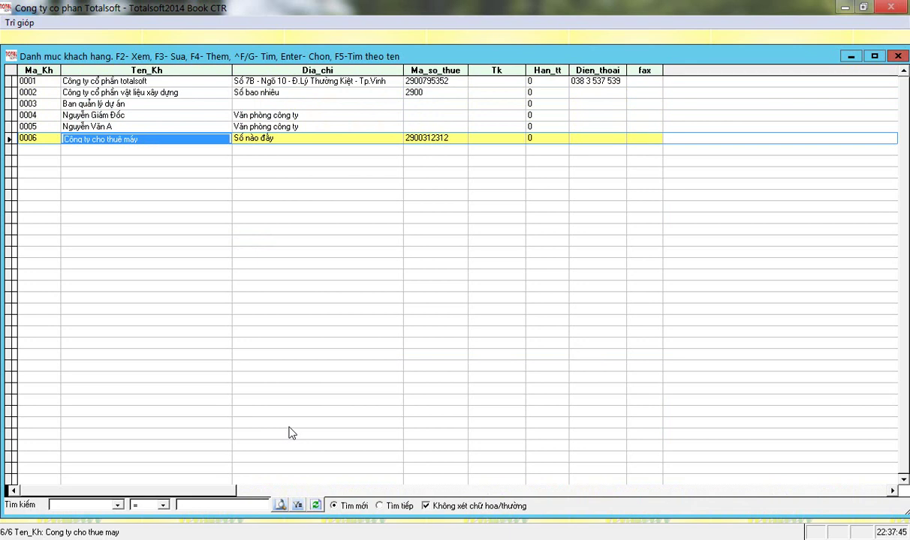
key(Up)
key(Up)
key(Up)
key(Up)
key(Down)
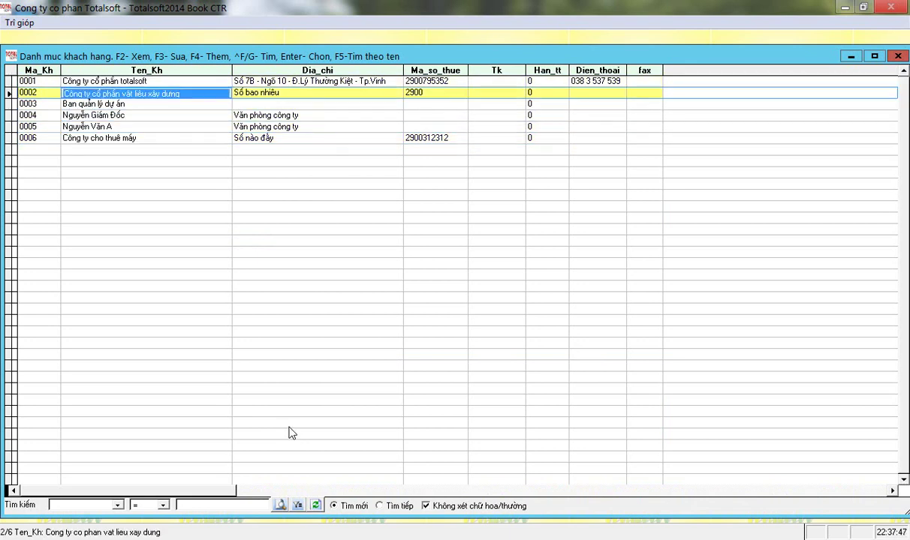
key(Tab)
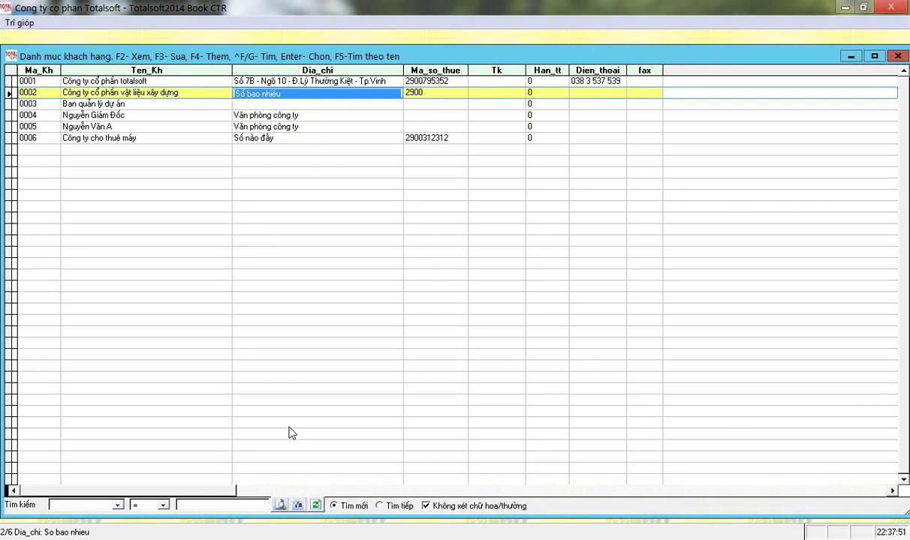
Filter the customer list by names containing "dựng" and choose Công ty cổ phần vật liệu xây dựng.
key(F5)
text(cưng)
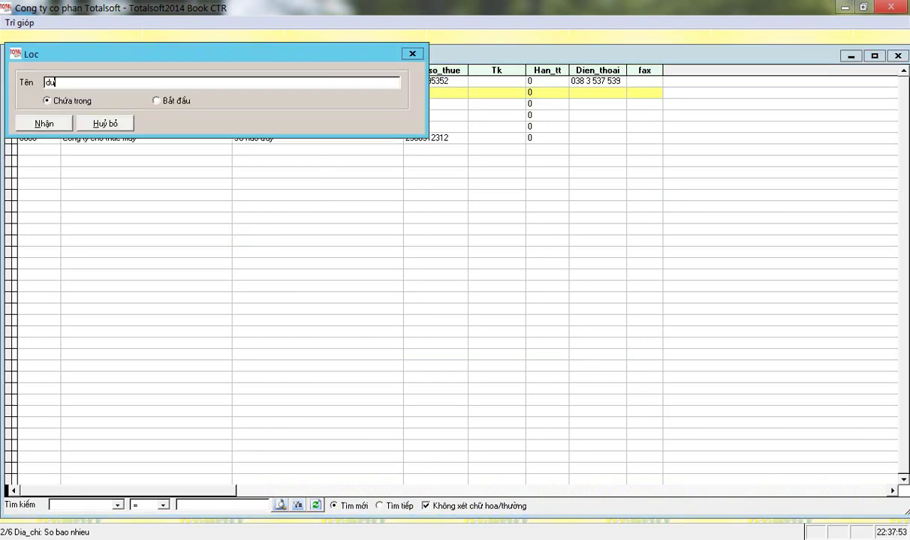
text(j)
key(Return)
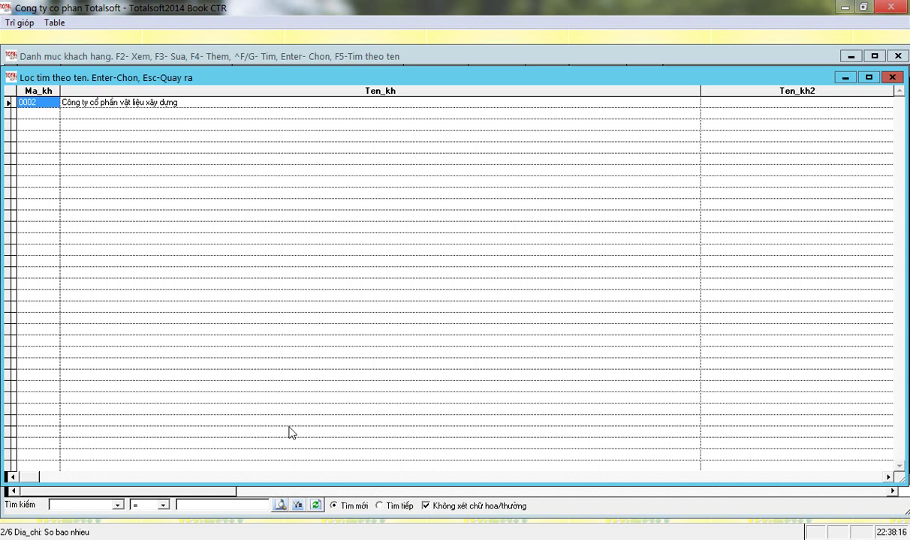
key(Right)
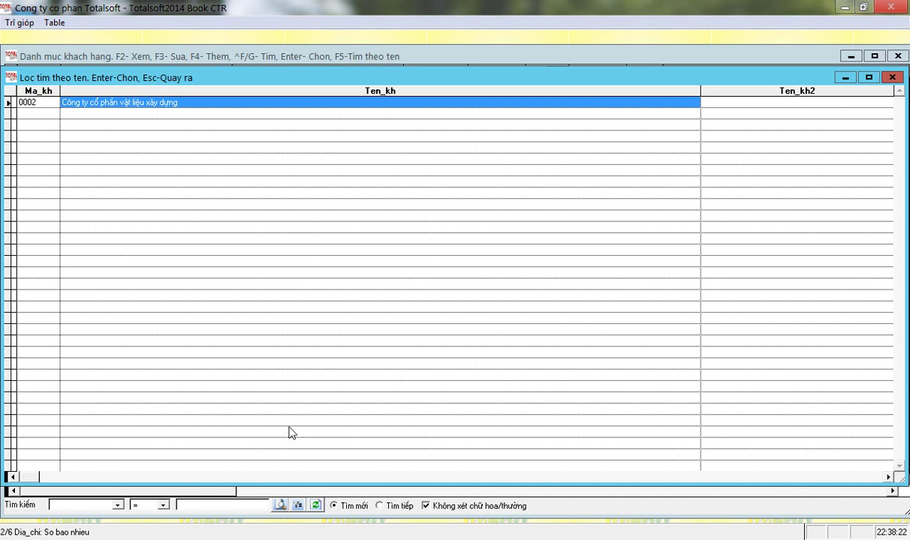
key(Return)
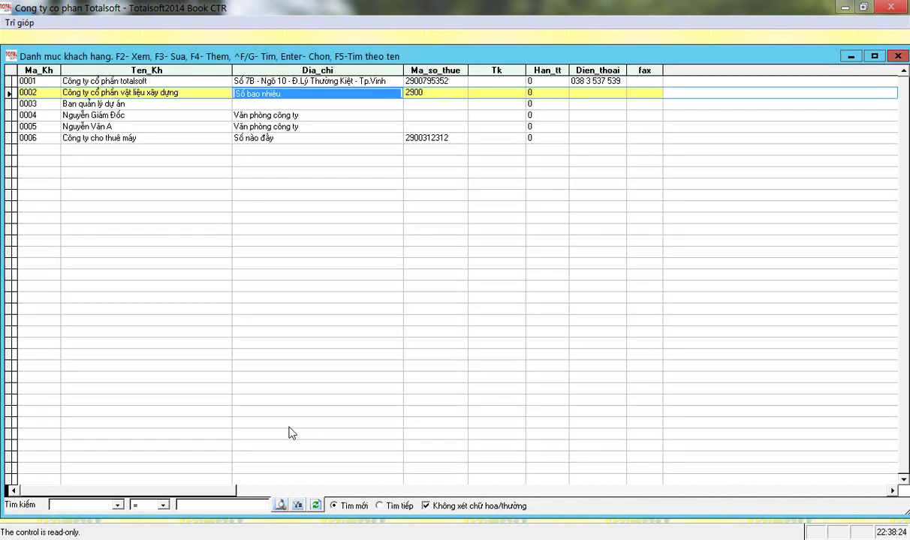
Enter the receipt description (Diễn giải) Nhập mua hàng and set the credit account (Mã nx) to 3311.
key(Return)
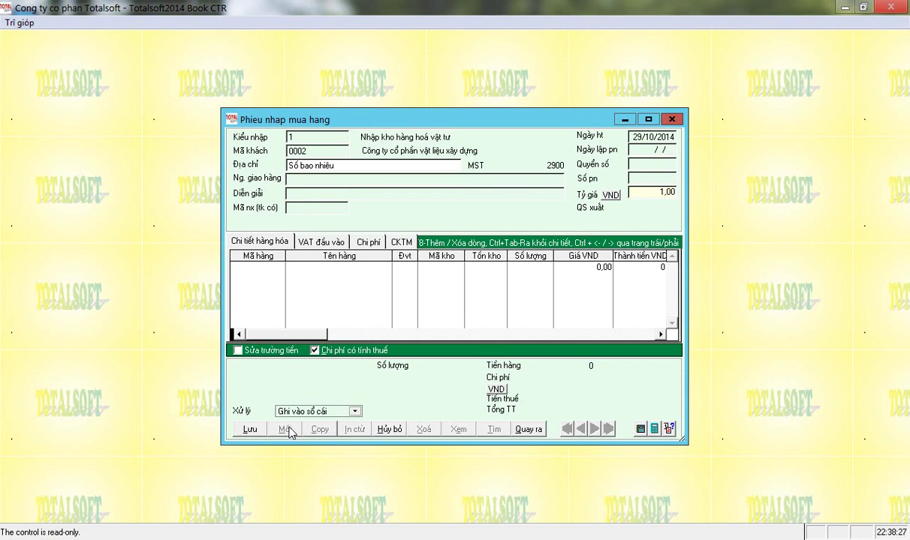
key(Return)
text(Nhập mua )
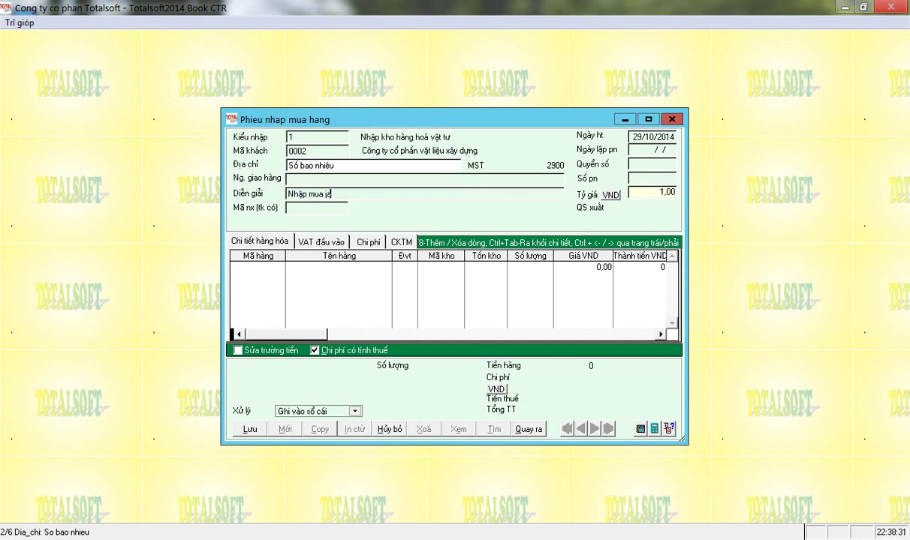
text(hàng)
key(Return)
text(3311)
key(Return)
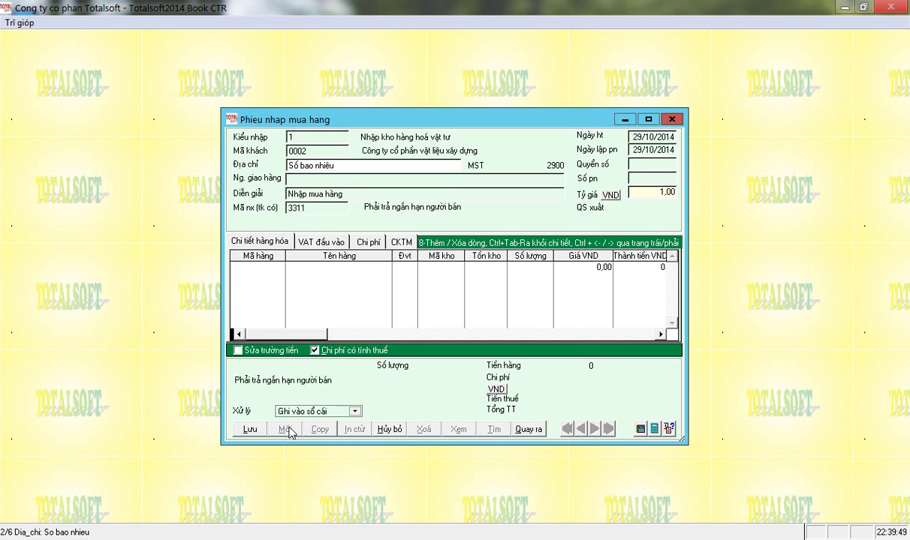
Try the VIETCOMBANK deposit account 11211 as the receipt's credit account (Mã nx).
text(111)
key(BackSpace)
key(BackSpace)
text(2)
key(Return)
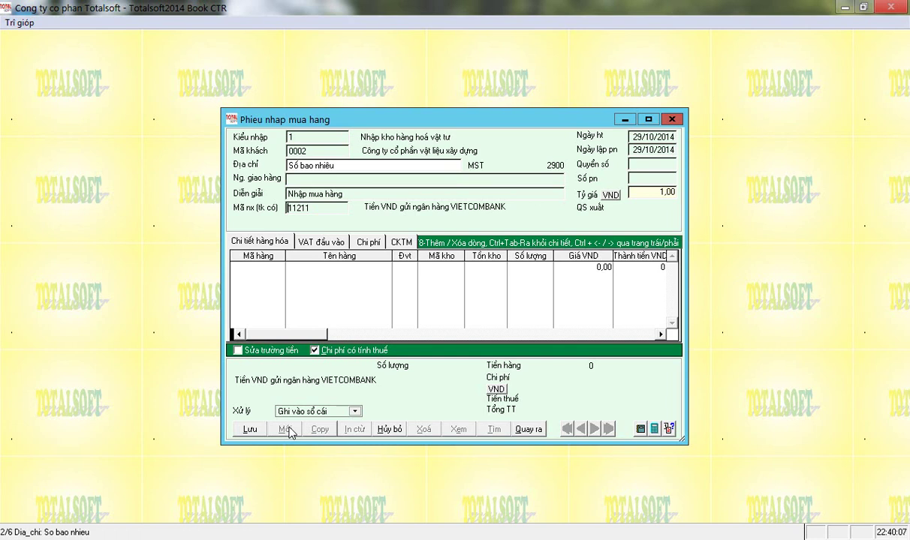
Set the receipt's credit account (Mã nx) back to 3311, Phải trả ngắn hạn người bán.
key(Delete)
key(Delete)
key(Delete)
key(Delete)
key(Delete)
text(33)
key(Return)
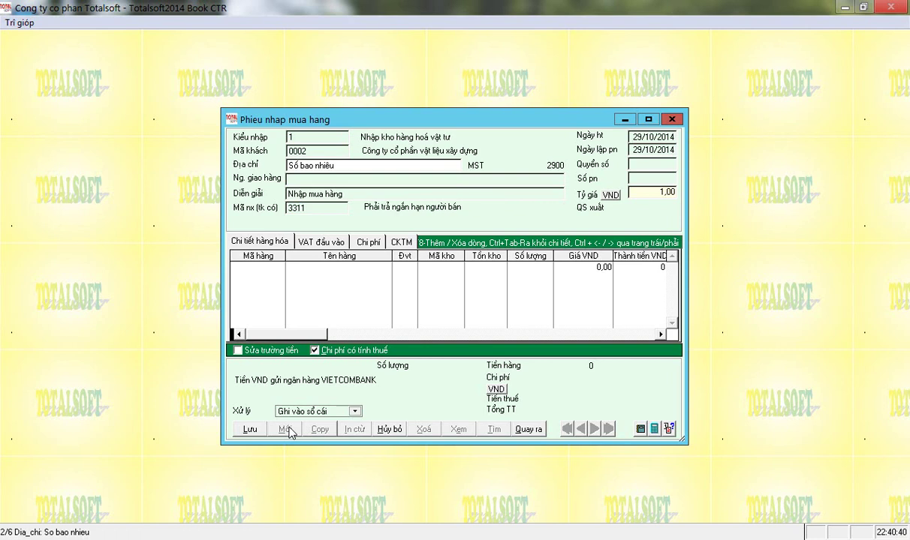
Set both receipt dates to 08/01/2014 and choose voucher book (Quyển số) PNM01, Phiếu nhập mua ngoài quyển 01.
text(020801)
key(Return)
key(Return)
key(Down)
key(Up)
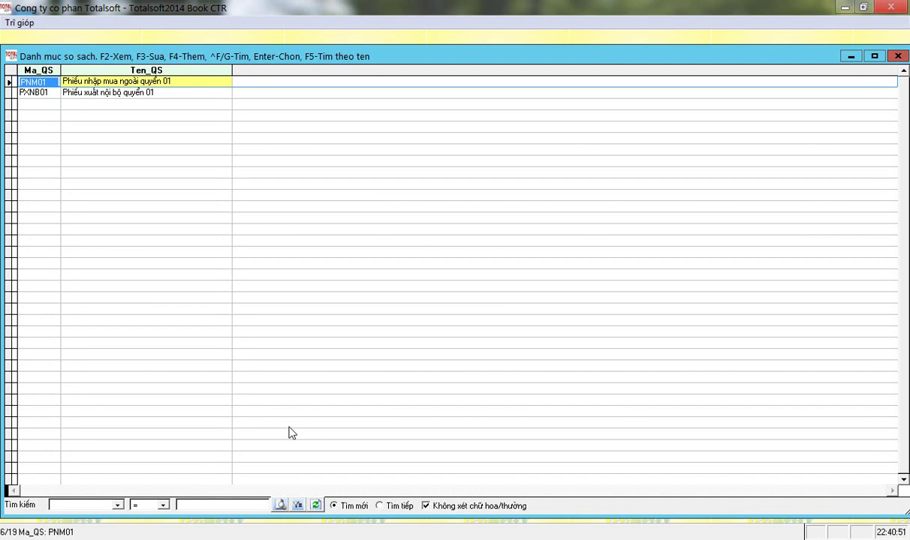
key(Return)
key(Return)
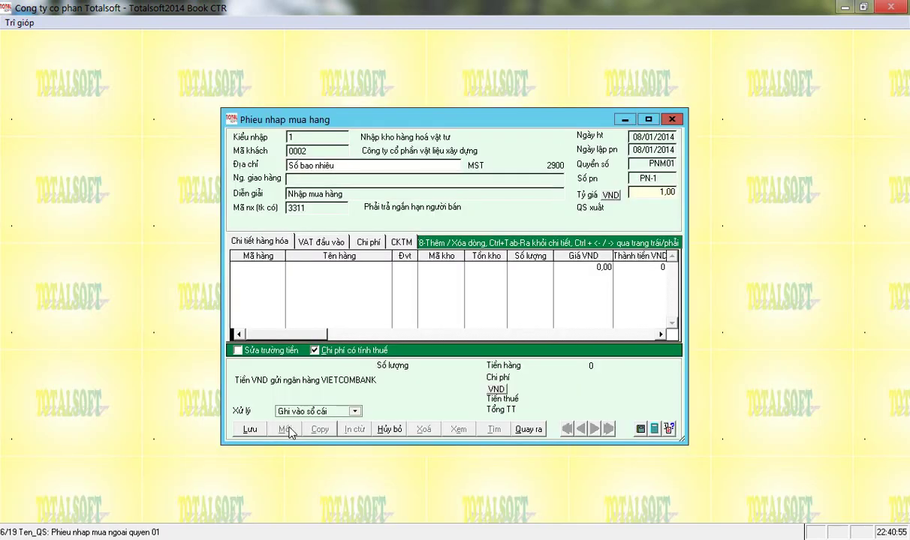
key(Return)
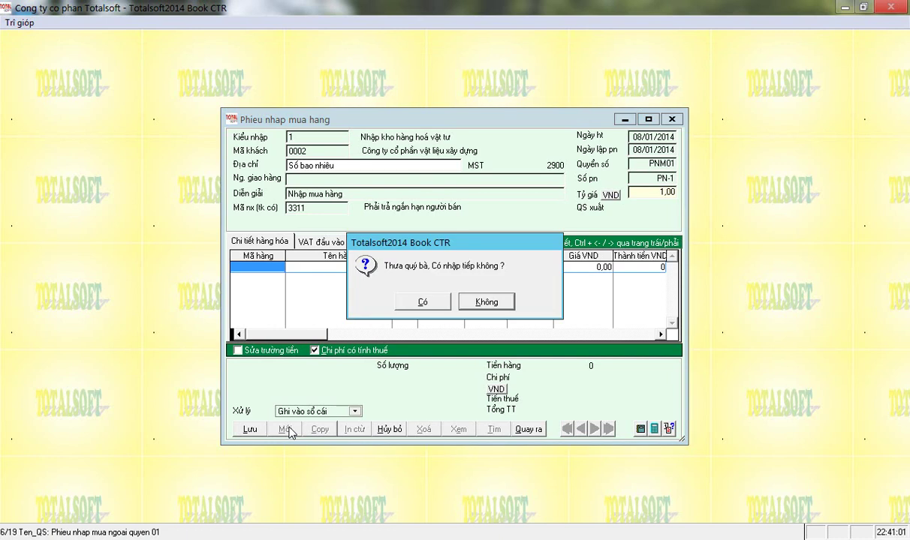
Continue into the goods lines and look through the material list's codes, names, units and stock accounts.
key(Left)
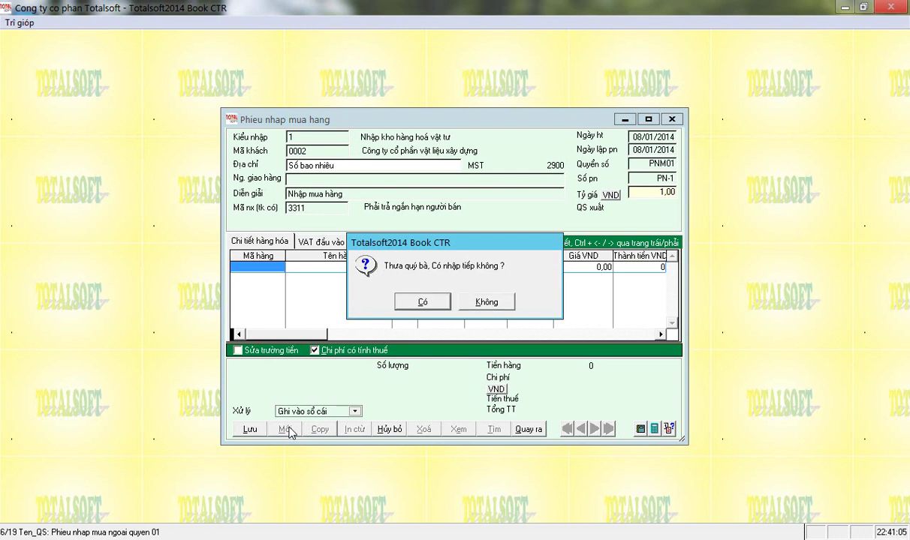
key(Return)
key(Down)
key(Down)
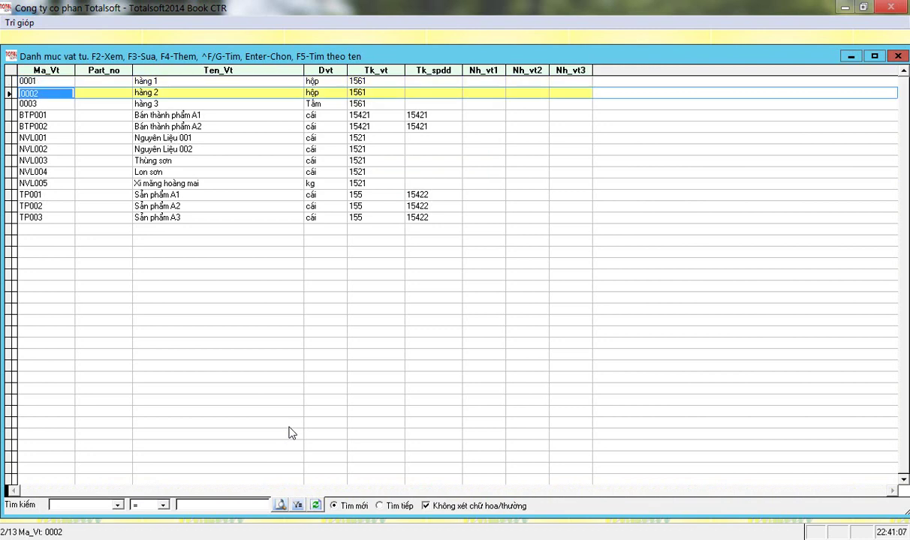
key(Up)
key(Up)
key(Right)
key(Left)
key(Down)
key(Down)
key(Up)
key(Up)
key(Right)
key(Right)
key(Right)
key(Right)
key(Down)
key(Down)
key(Up)
key(Up)
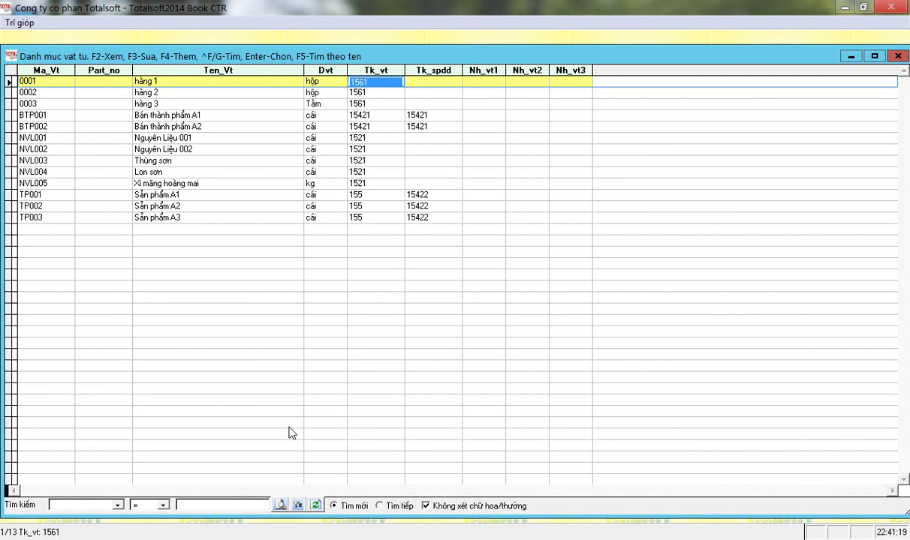
key(Down)
key(Down)
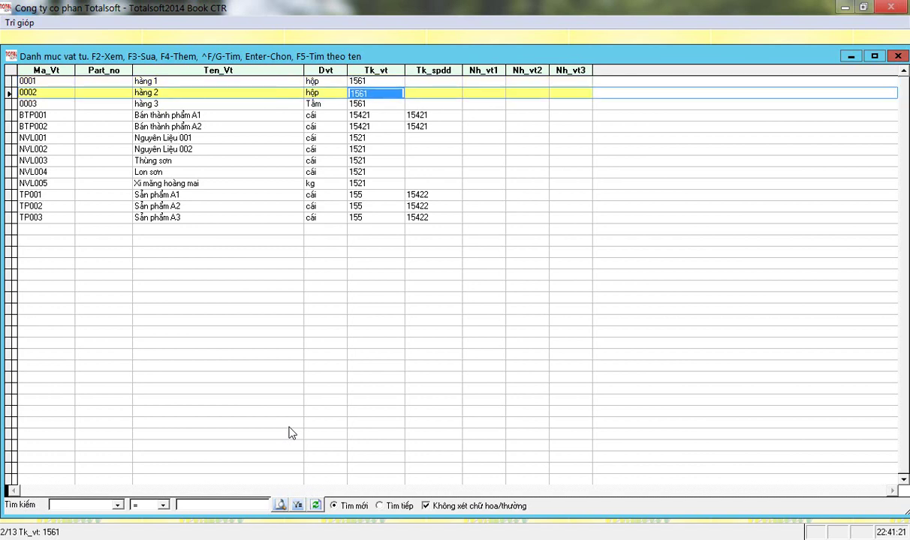
key(Left)
key(Left)
key(Left)
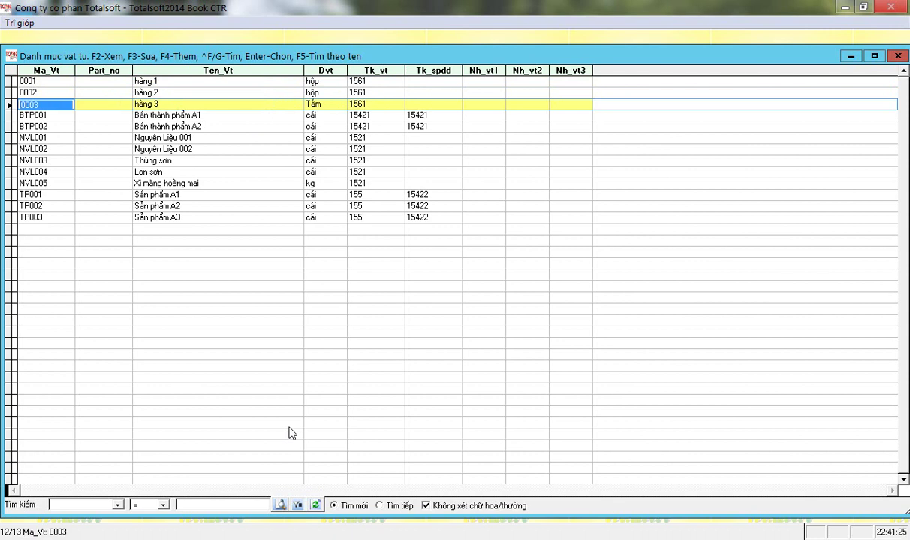
key(Right)
key(Right)
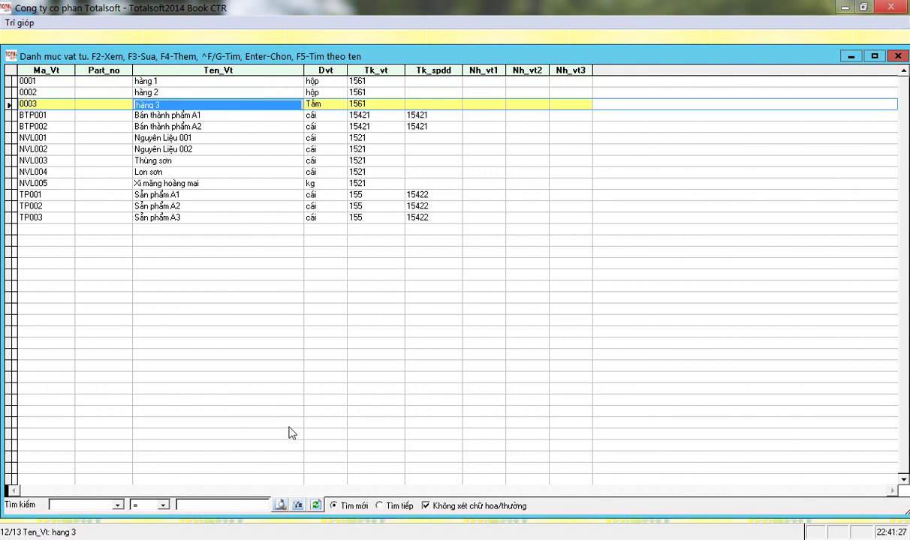
Edit item 0001 hàng 1 and set its inventory costing method (Cách tính giá tồn kho) to 1, Trung bình tháng.
key(Left)
key(Up)
key(Up)
key(Down)
key(Up)
key(F3)
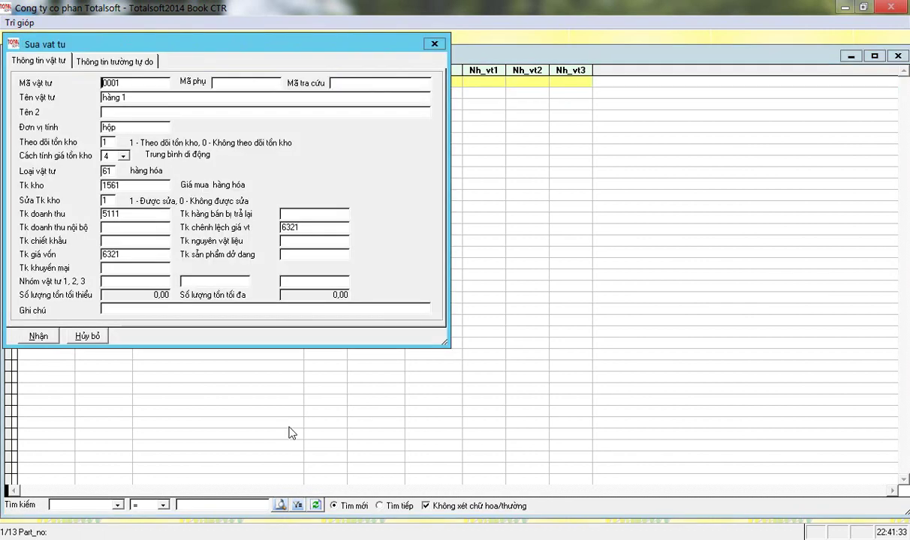
key(Return)
key(Return)
key(Return)
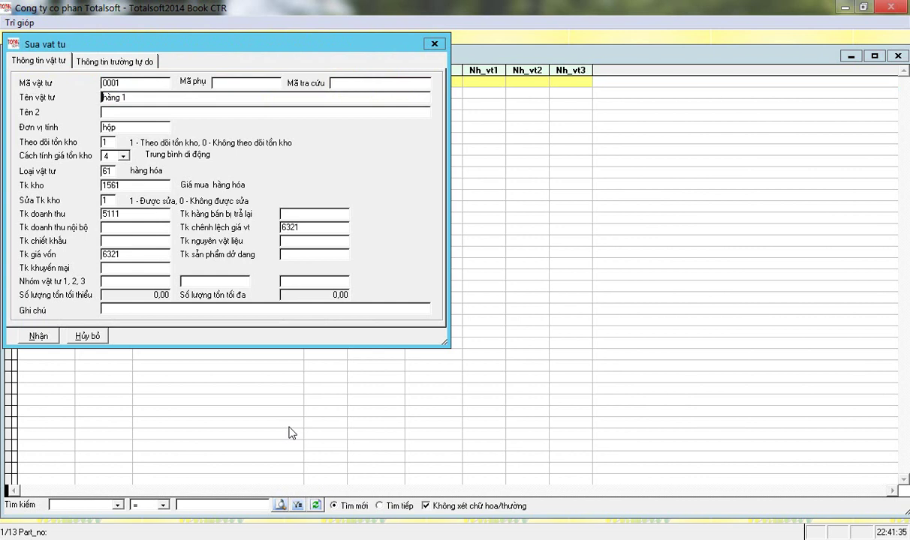
key(Return)
key(Return)
key(Return)
key(Tab)
click(123, 156)
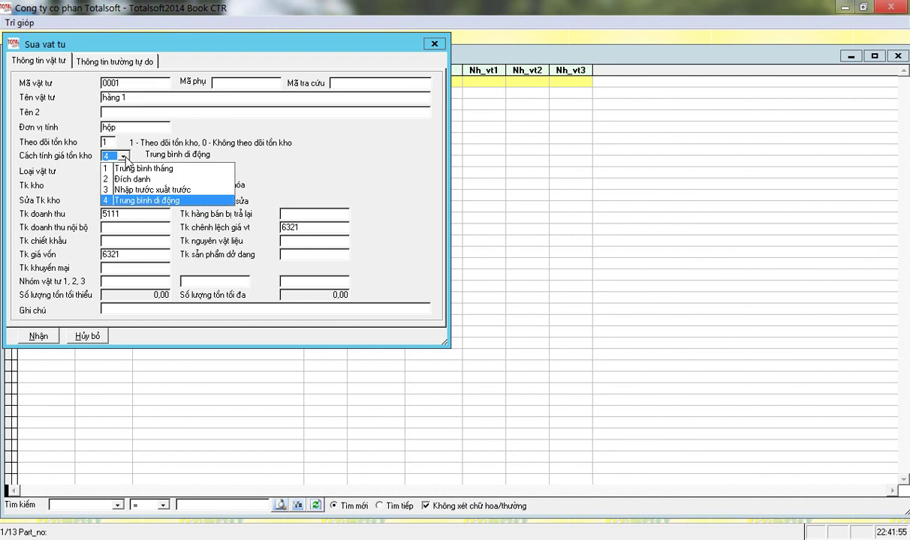
click(143, 169)
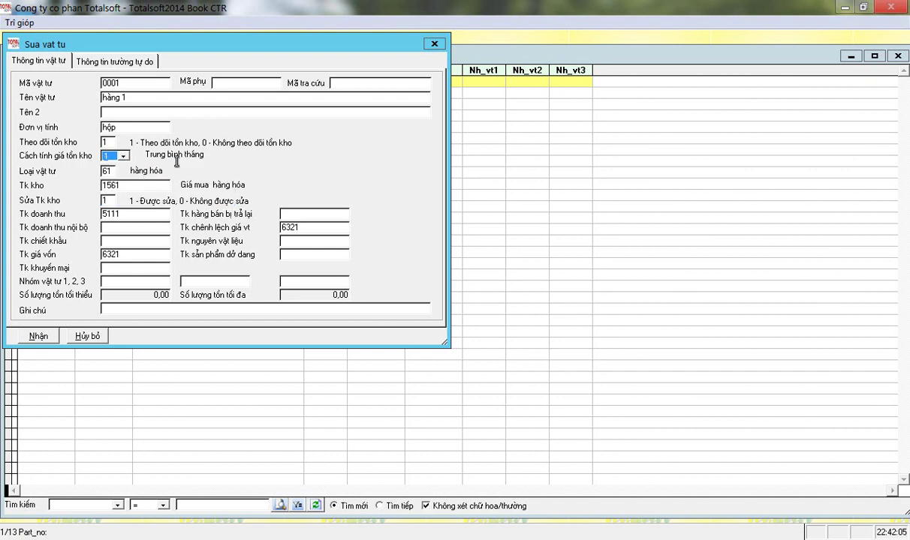
Set both Tk giá vốn and Tk chênh lệch giá vt of hàng 1 to account 632, Giá vốn hàng bán.
key(Tab)
key(Tab)
key(Tab)
key(Tab)
key(Tab)
key(Tab)
key(Tab)
key(Return)
key(Up)
key(Up)
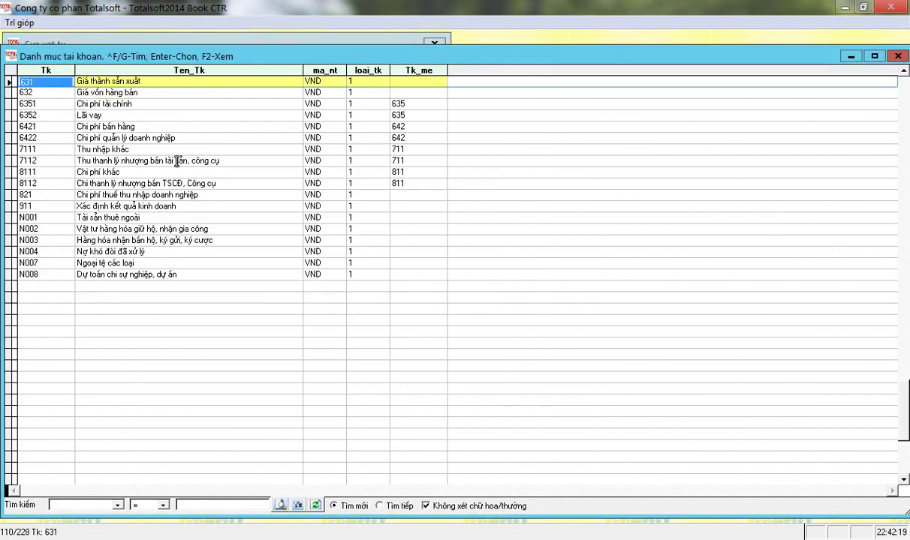
key(Down)
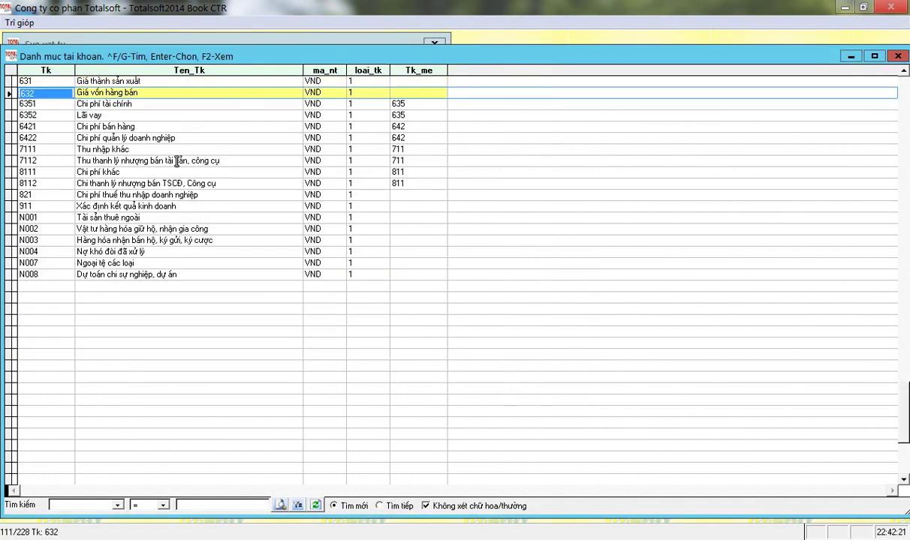
key(Return)
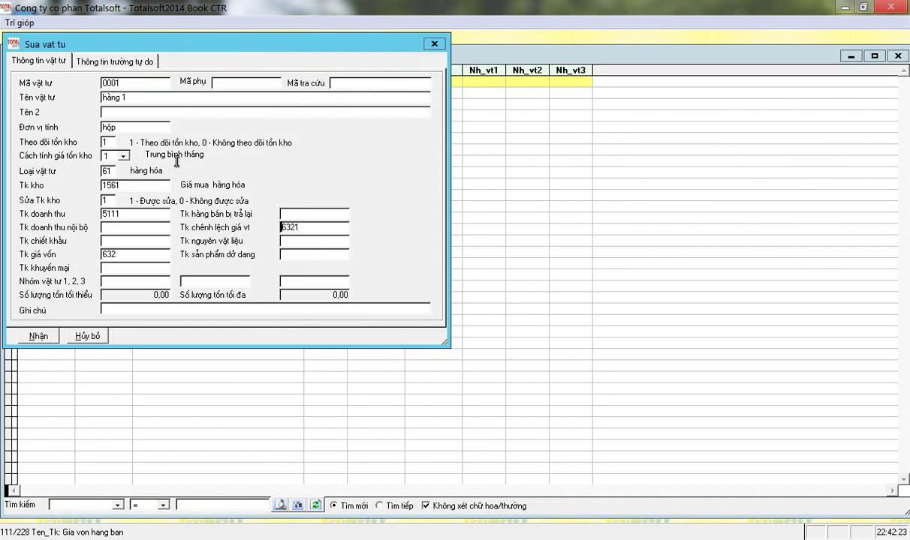
key(Return)
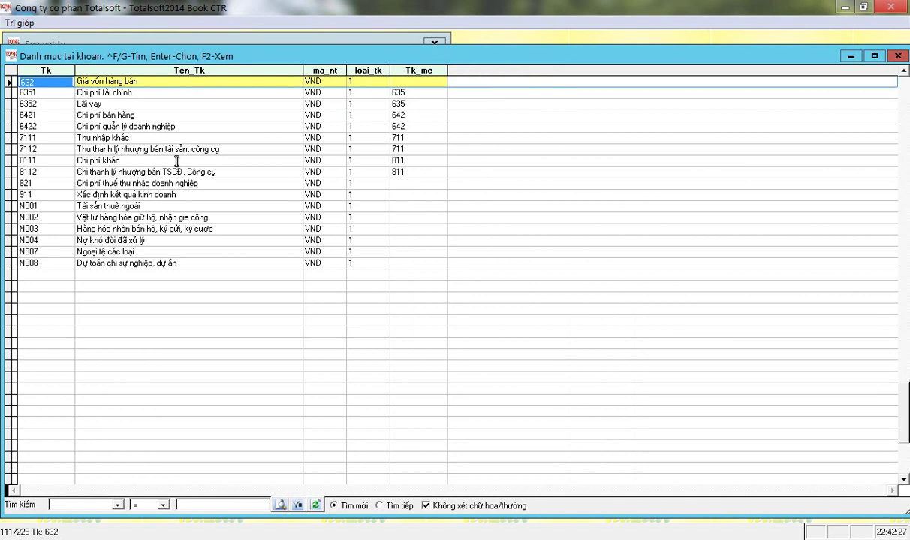
key(Return)
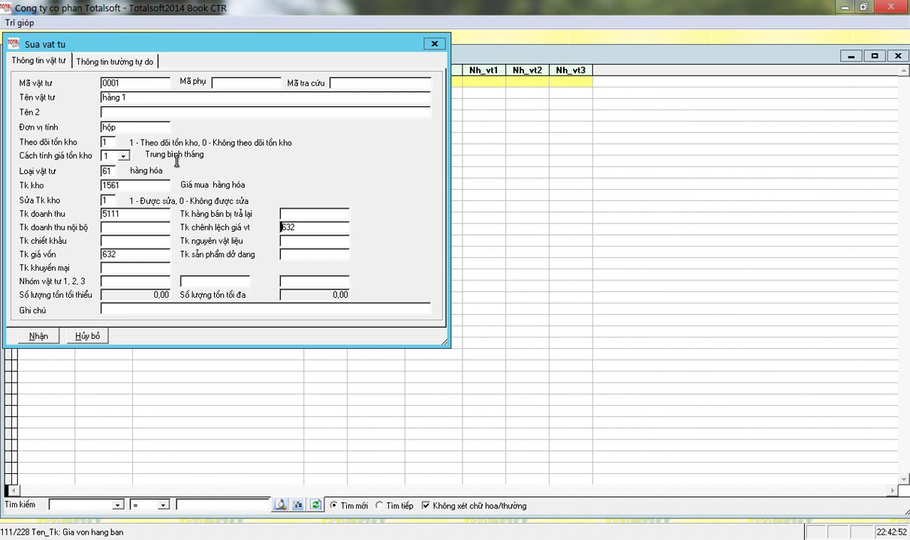
Accept the changes to item 0001 and choose hàng 1 for the receipt's first goods line.
key(Right)
key(Right)
key(Right)
key(Right)
key(Right)
key(Right)
key(Return)
key(Return)
key(Return)
key(Return)
key(Return)
key(Return)
key(Return)
key(Return)
key(Return)
key(Return)
key(Return)
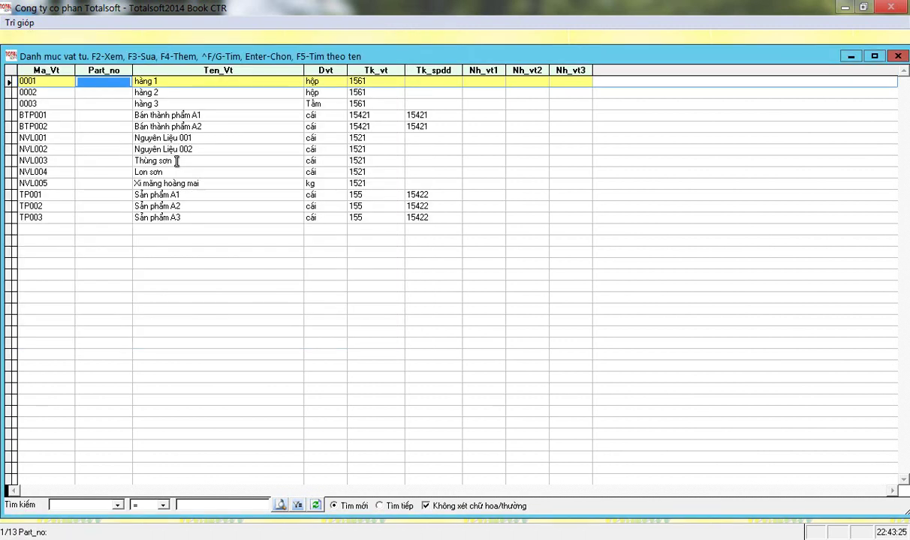
key(Return)
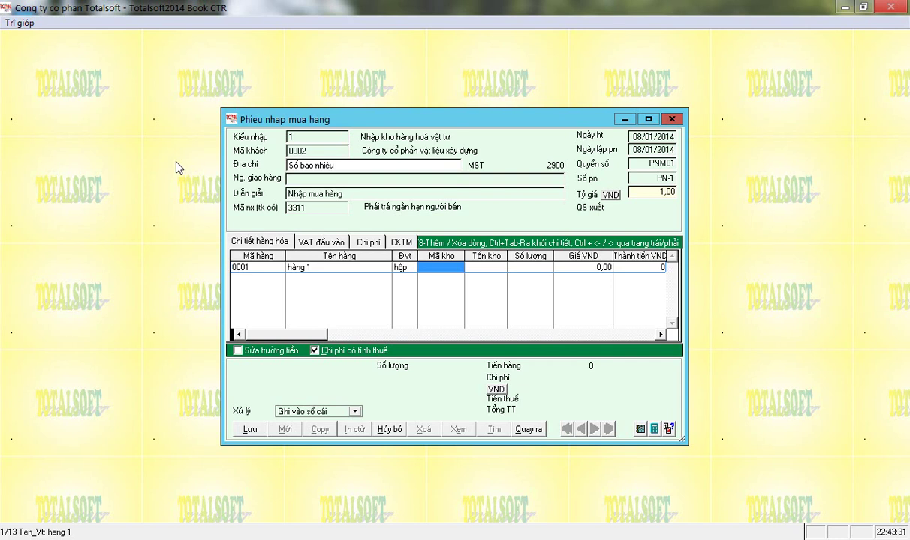
Open the warehouse list for the line's Mã kho and look through the warehouse codes and names.
key(Return)
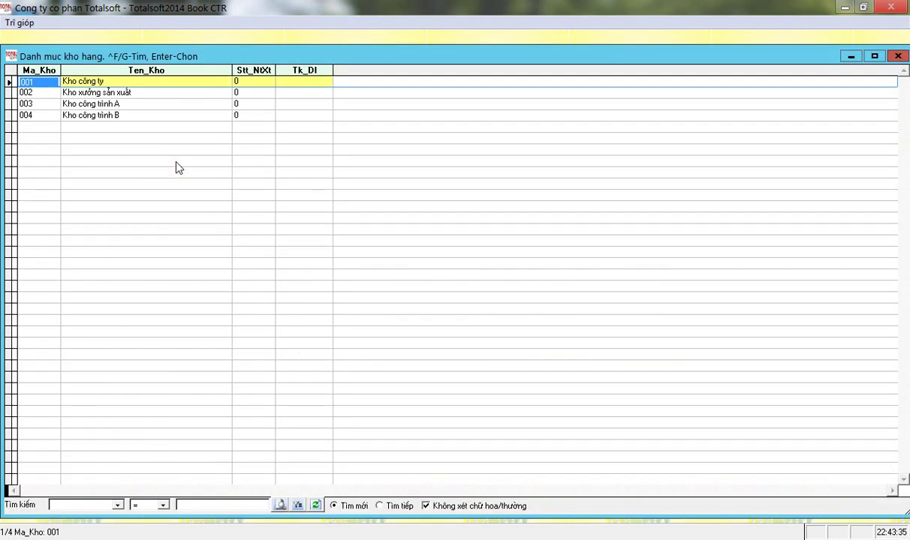
key(Down)
key(Down)
key(Down)
key(Up)
key(Up)
key(Up)
key(Down)
key(Down)
key(Down)
key(Up)
key(Up)
key(Up)
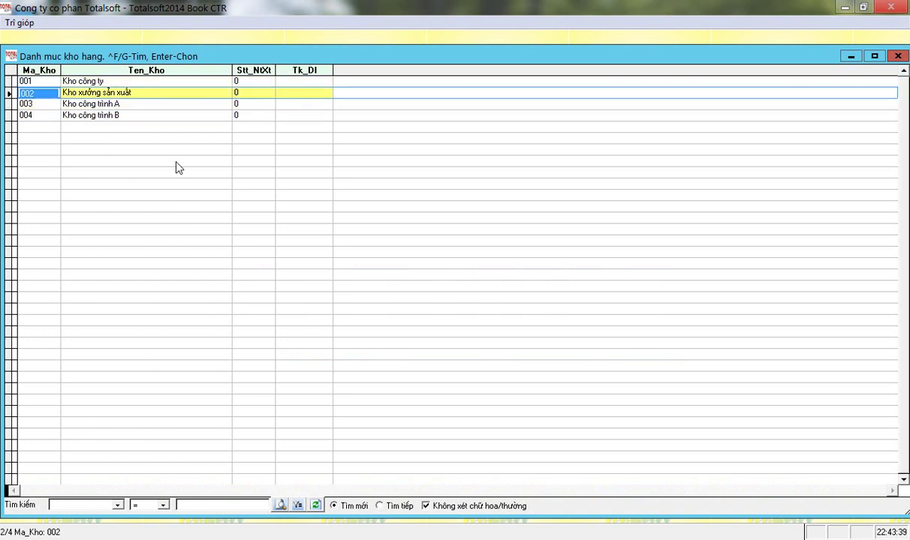
key(Down)
key(Down)
key(Down)
key(Tab)
key(Tab)
key(Up)
key(Up)
key(Up)
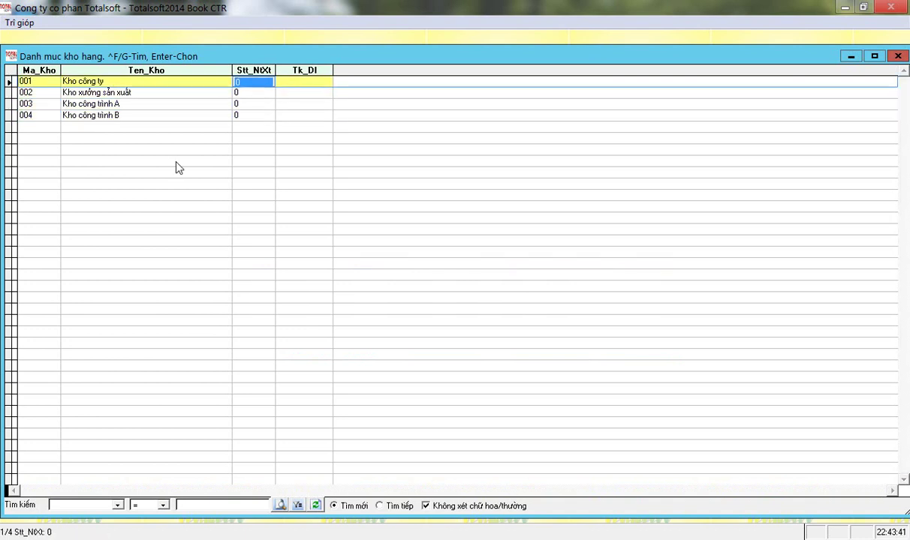
key(Down)
key(Down)
key(Down)
key(Up)
key(Up)
key(Up)
Choose warehouse 001, Kho công ty, for hàng 1 and enter quantity 100 at a unit price of 20000 VND.
key(Return)
text(100)
key(Return)
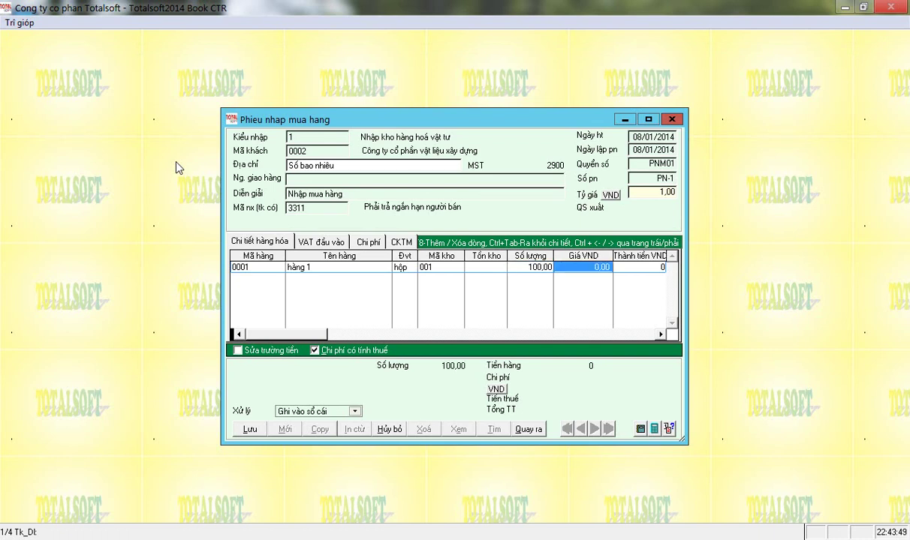
text(20000)
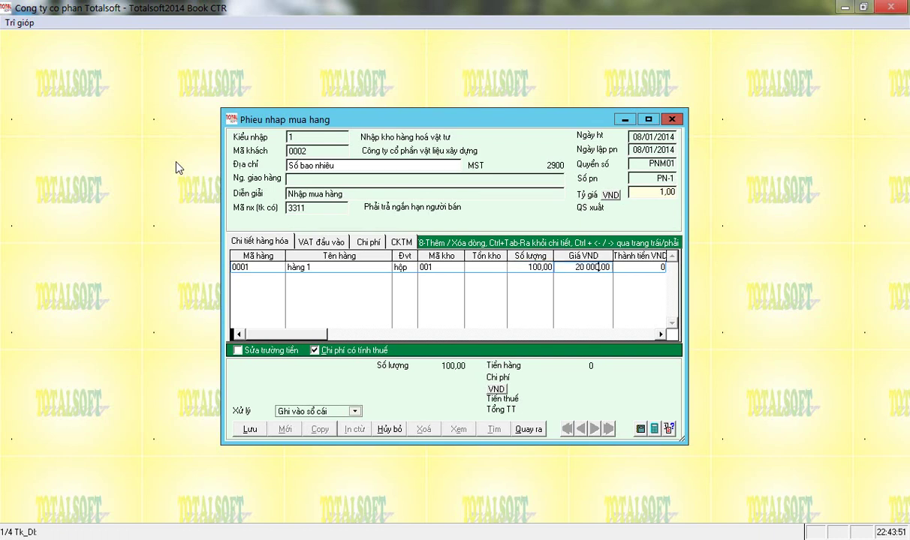
key(Return)
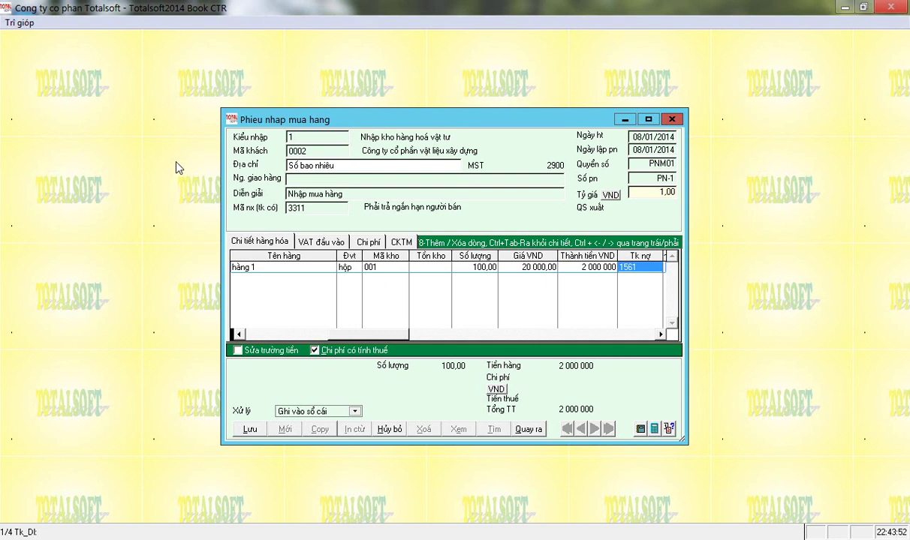
Accept debit account 1561, leave Mã công trình, Mã vv and Mã phí blank, and start a second goods line.
key(Return)
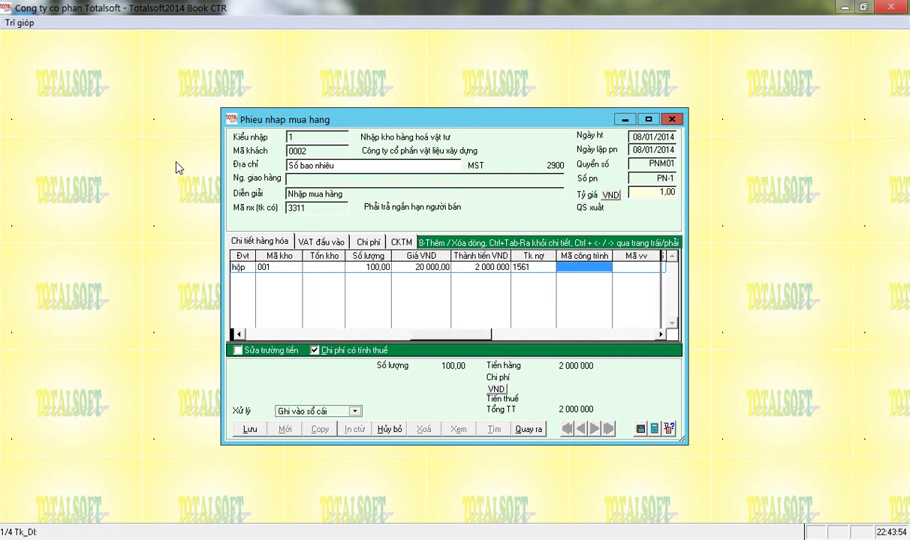
key(Return)
key(Return)
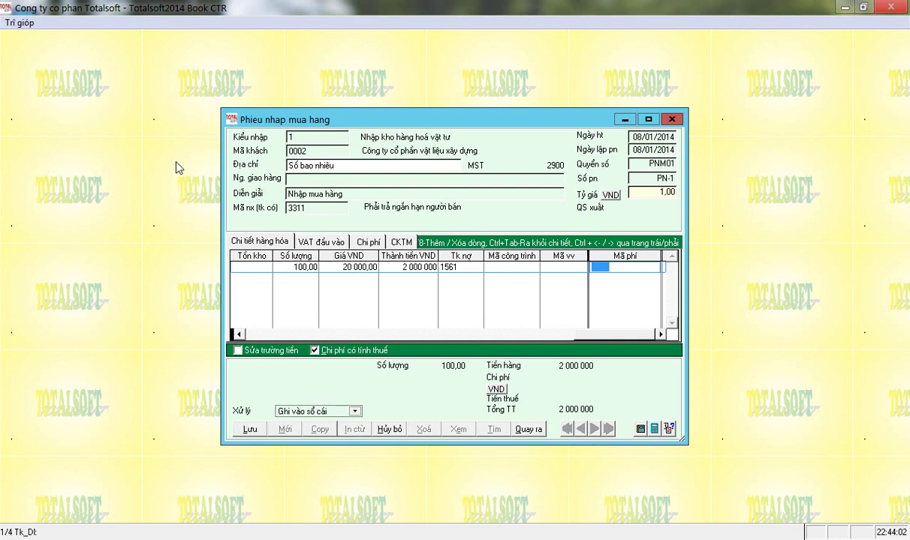
key(Left)
key(Left)
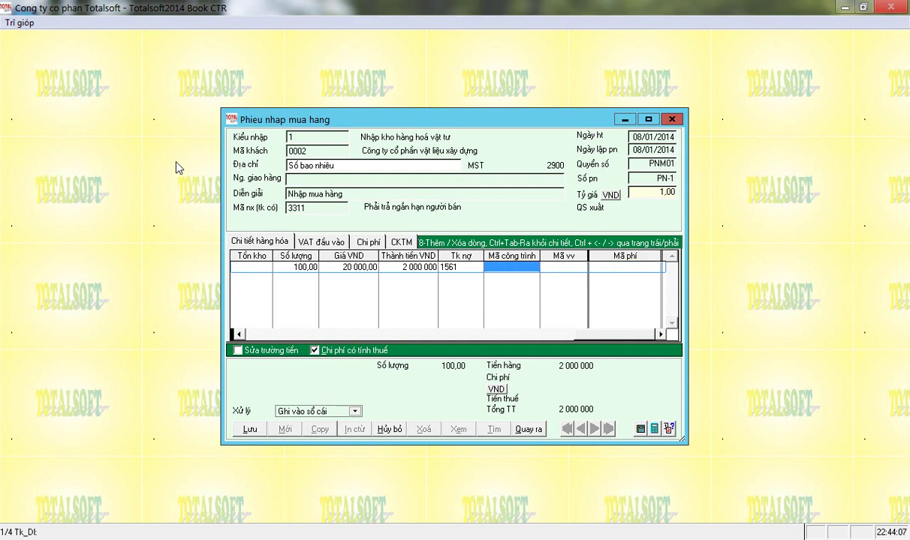
key(Right)
key(Right)
key(Right)
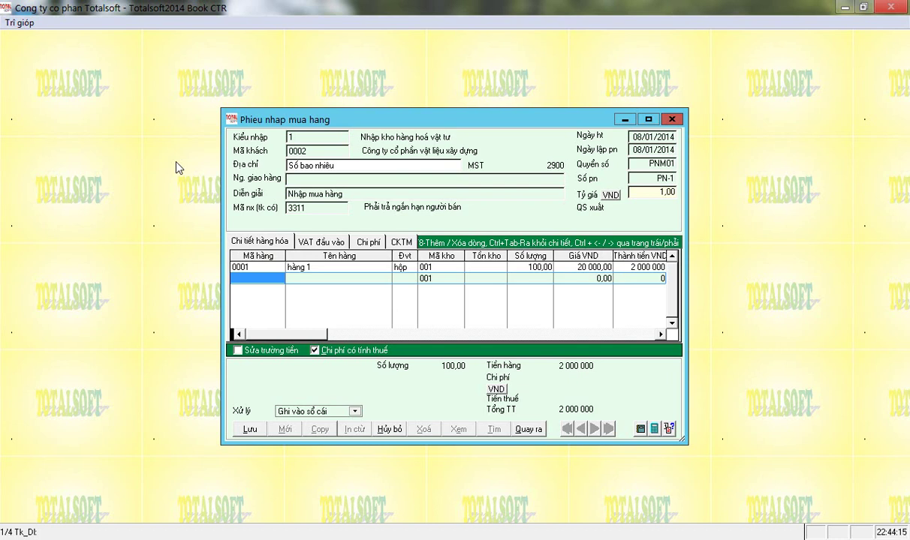
Agree to continue entering goods and find item 0002, hàng 2, in the item list for the second line.
key(alt+l)
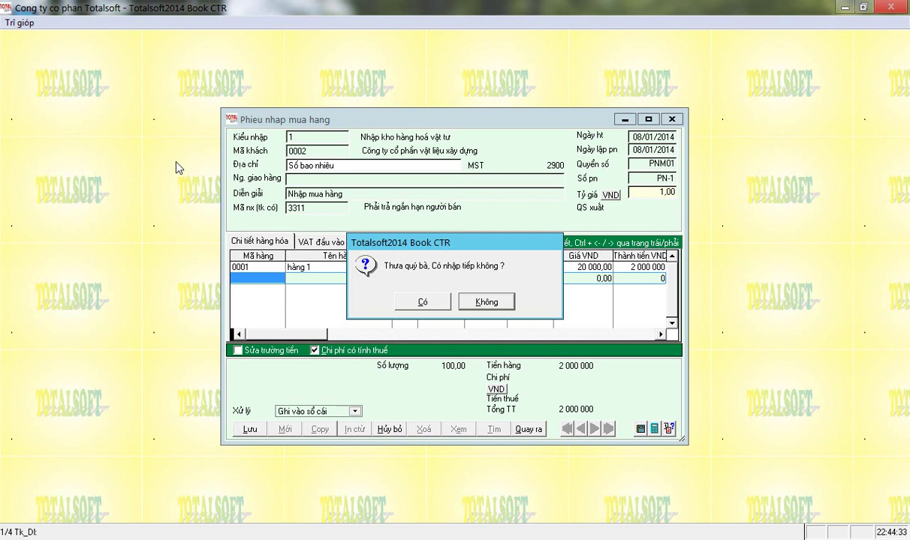
key(Left)
key(Return)
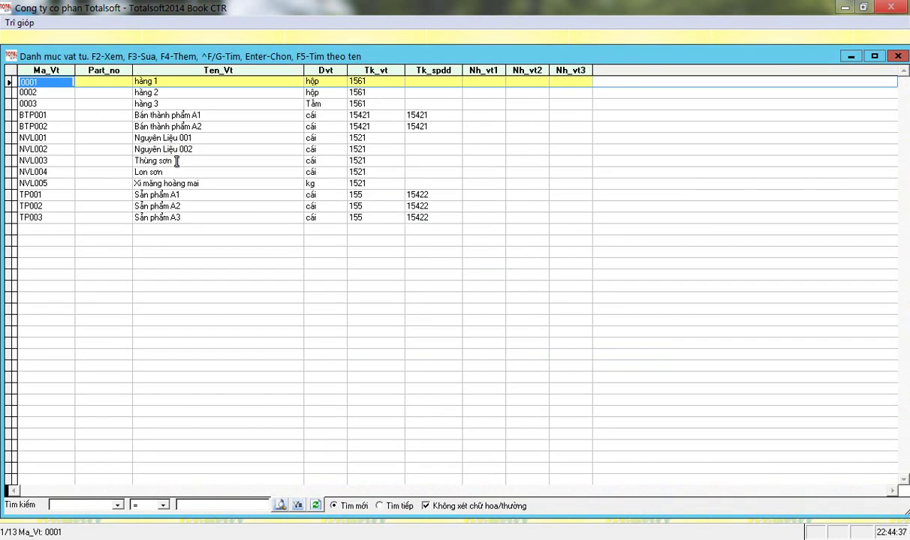
key(Down)
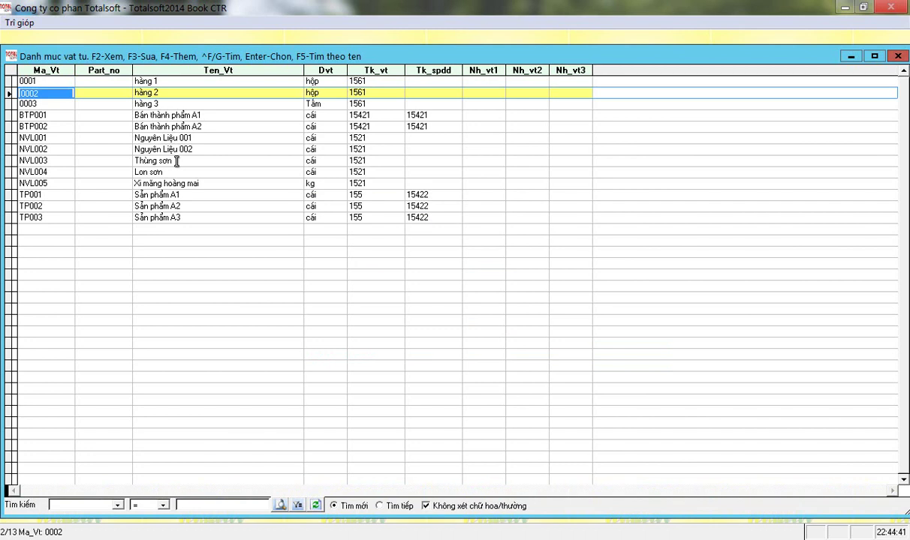
Open the record of item 0002, hàng 2, for editing and keep its code, names and unit of measure.
key(F3)
key(Return)
key(Return)
key(Return)
key(Return)
key(Return)
key(Return)
key(Return)
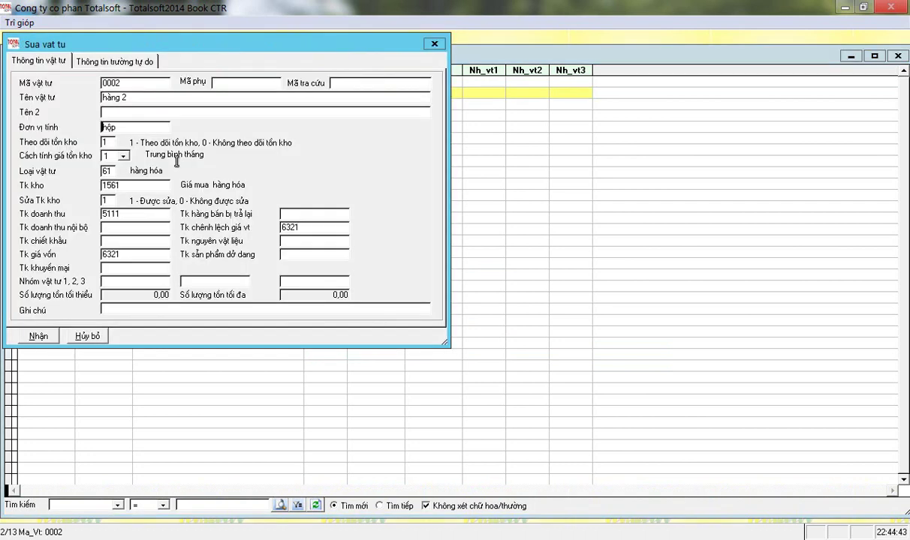
Go through item 0002's inventory and account settings and accept the record.
key(Return)
key(Return)
key(Return)
key(Return)
key(Return)
key(BackSpace)
key(Return)
key(BackSpace)
key(Return)
key(Return)
key(Return)
key(Return)
key(Return)
key(Return)
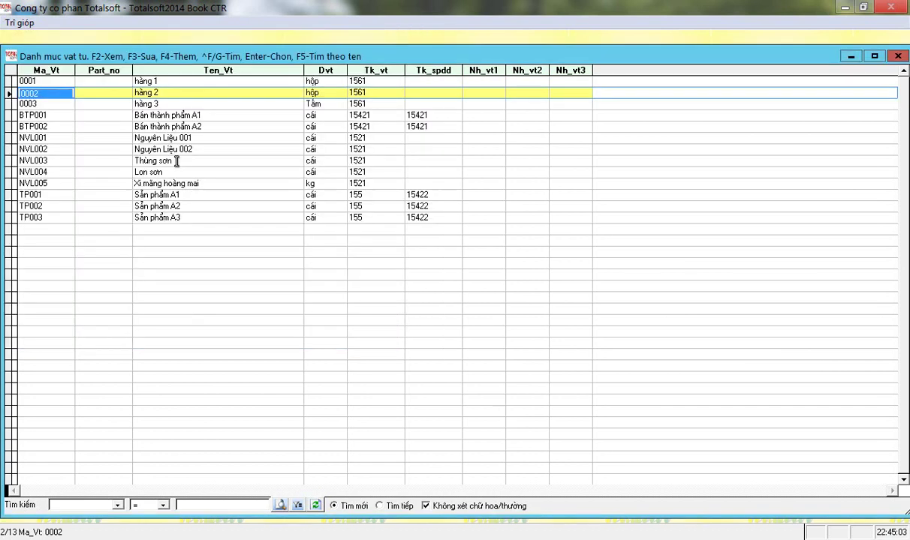
Choose hàng 2 for the second goods line and enter quantity 50 at a unit price of 25000 VND.
key(Return)
key(Return)
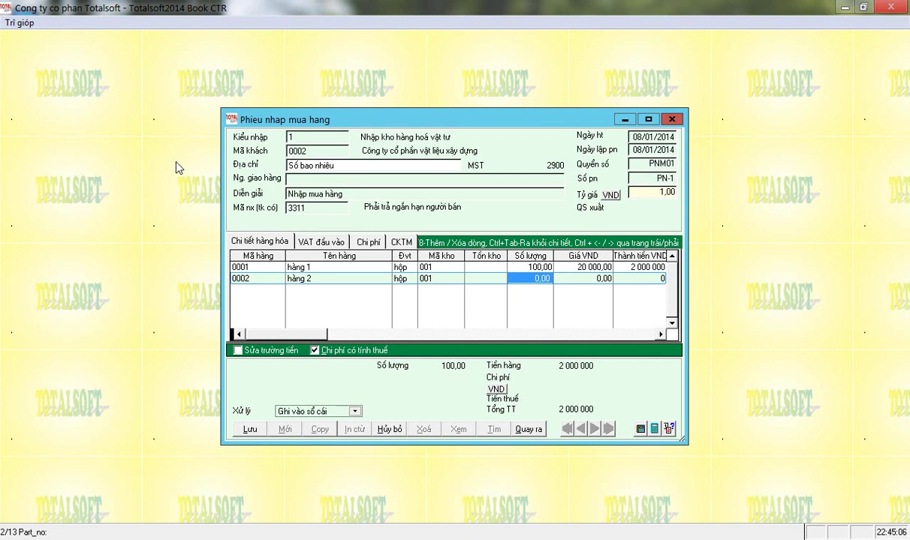
text(50)
key(Return)
text(250000)
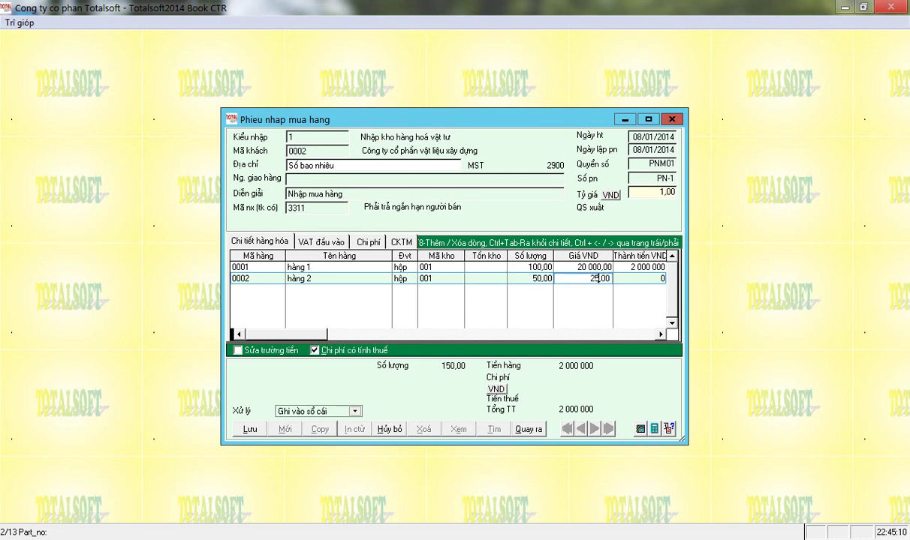
key(Return)
Accept debit account 1561 with the remaining codes blank, then decline further goods lines to continue to the input VAT details.
key(Return)
key(Return)
key(Return)
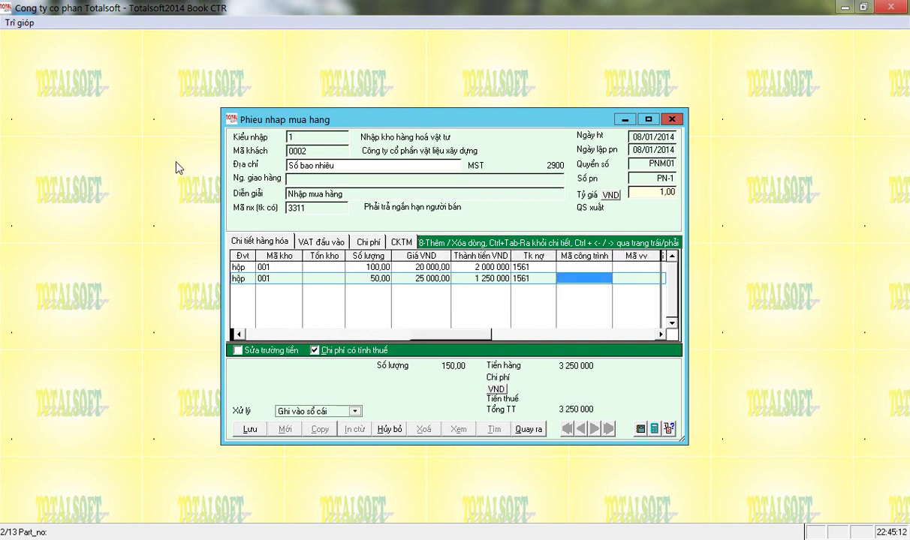
key(Return)
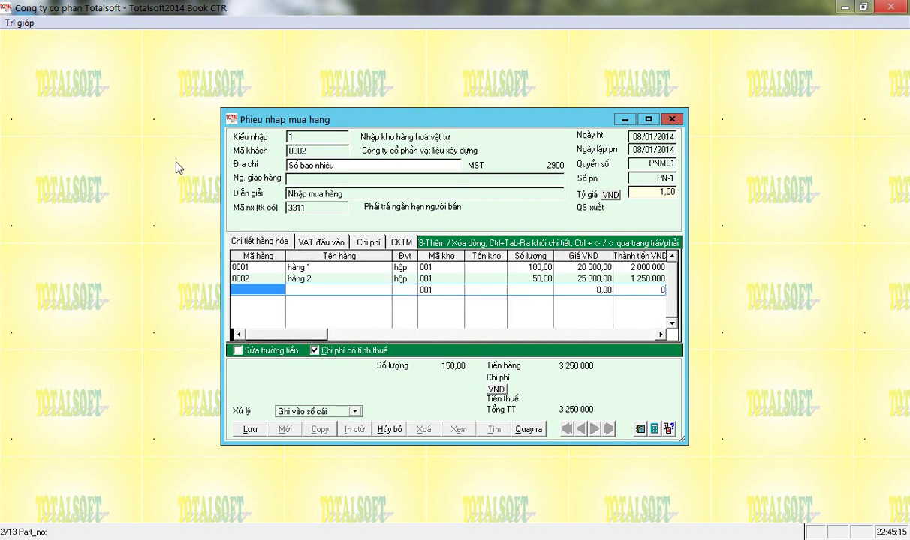
key(Return)
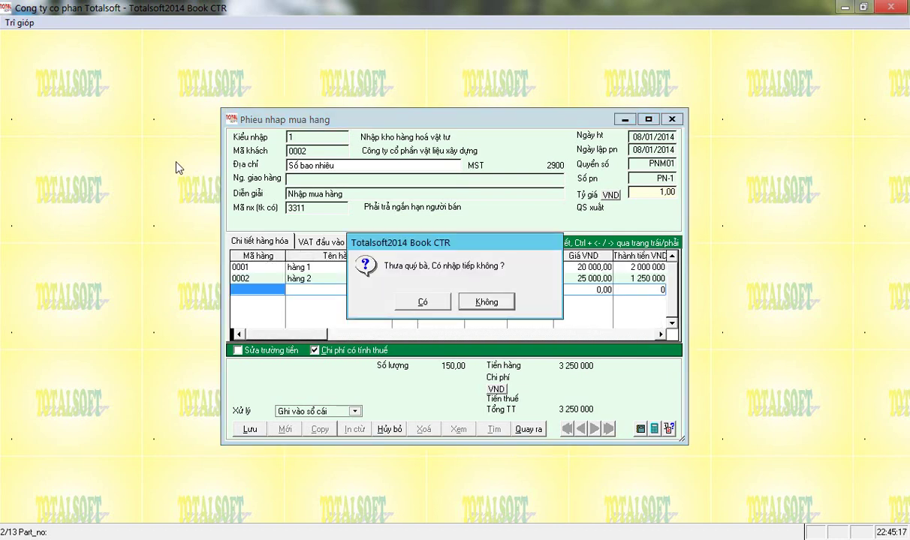
key(Left)
key(Right)
key(Return)
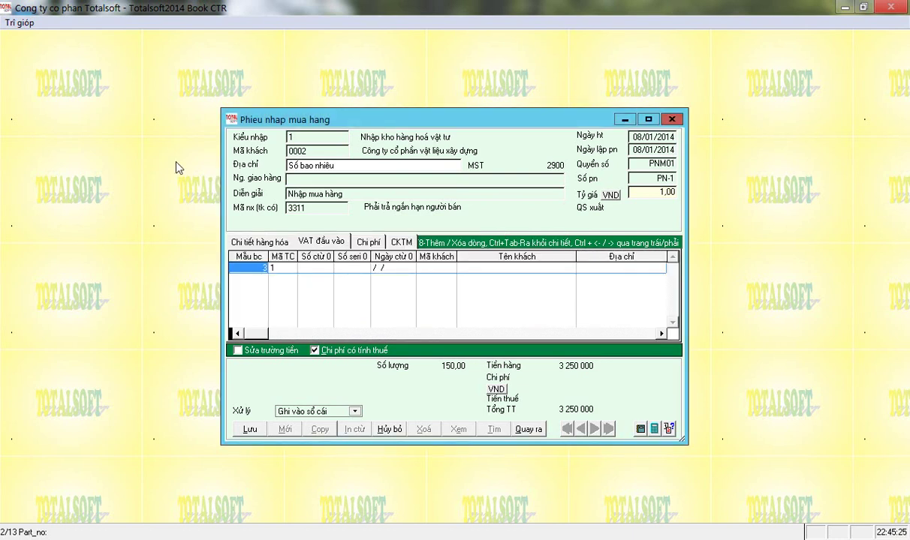
Keep Mẫu bc 3 and Mã TC 1 on the VAT line and enter 0321 as the invoice number (Số ctừ 0).
key(Return)
key(Return)
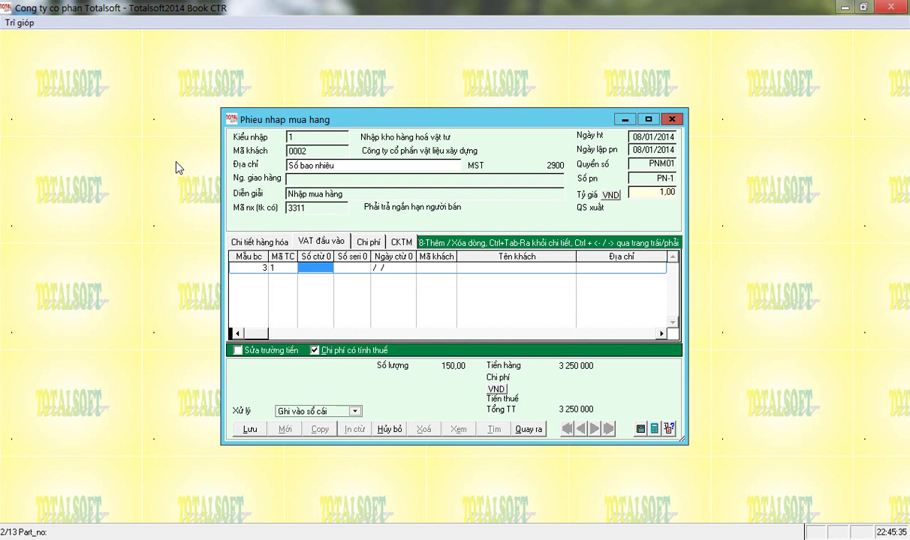
text(0321)
key(Return)
text(312312)
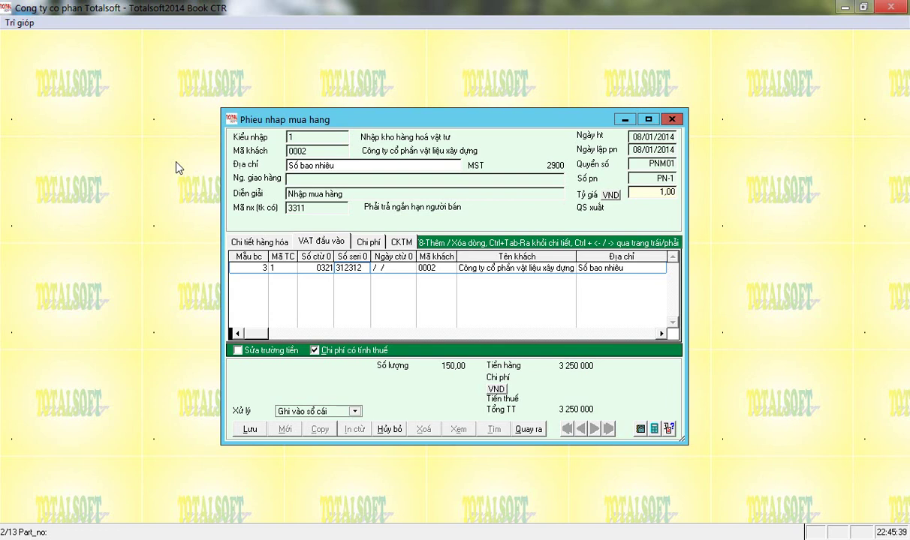
key(BackSpace)
key(BackSpace)
key(BackSpace)
key(BackSpace)
key(BackSpace)
key(BackSpace)
Enter TX/13 as the invoice serial and 02/01/2014 as the invoice date on the VAT line.
text(TX/13F)
key(Return)
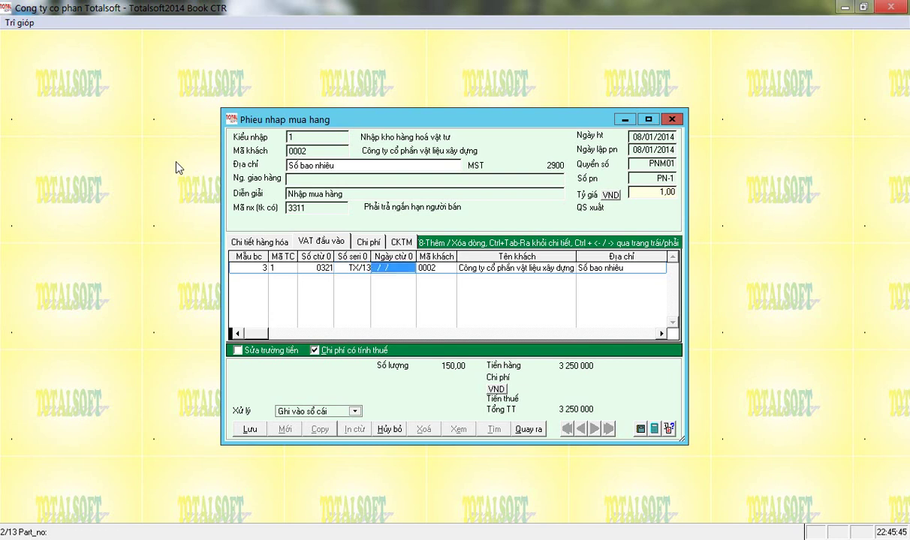
text(02/01/2014)
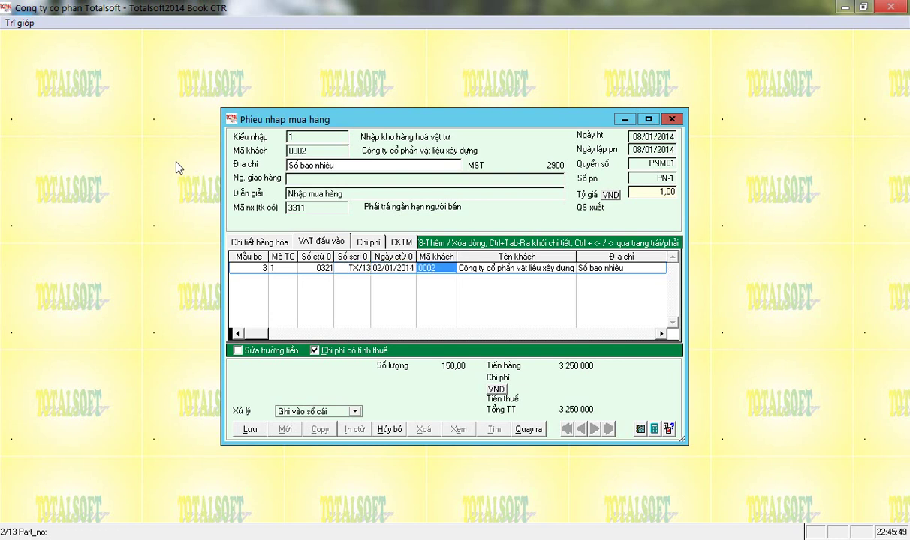
Clear Mã khách on the VAT line, keeping the supplier's name and address.
key(Return)
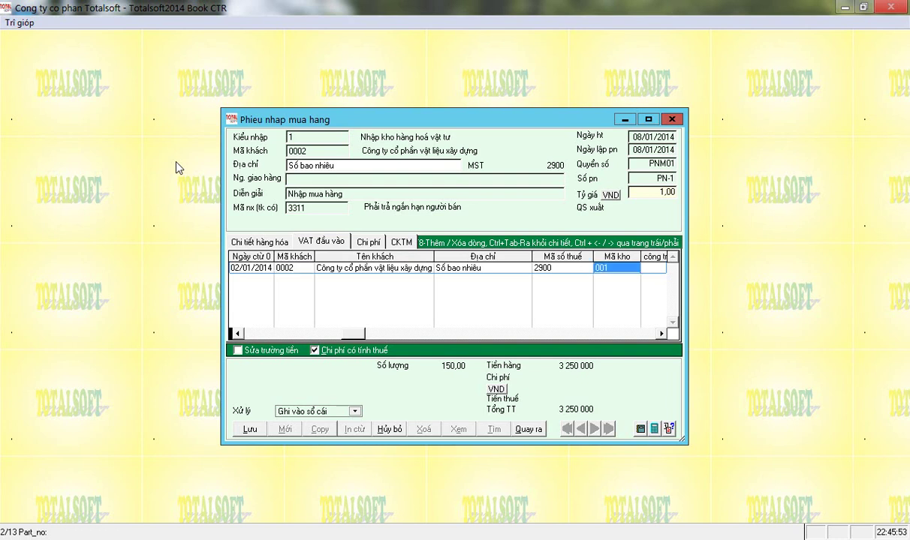
key(Left)
key(Left)
key(Left)
key(Left)
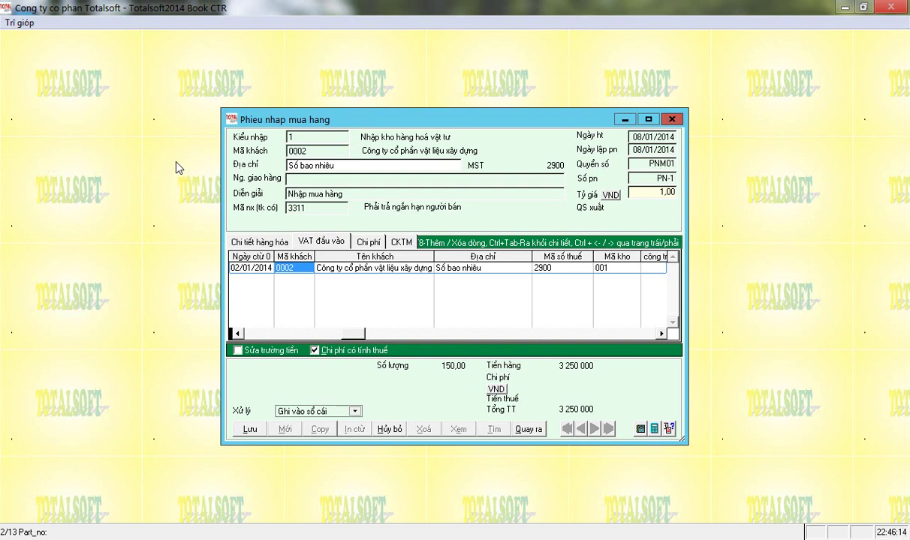
key(Delete)
key(Return)
key(Return)
key(Return)
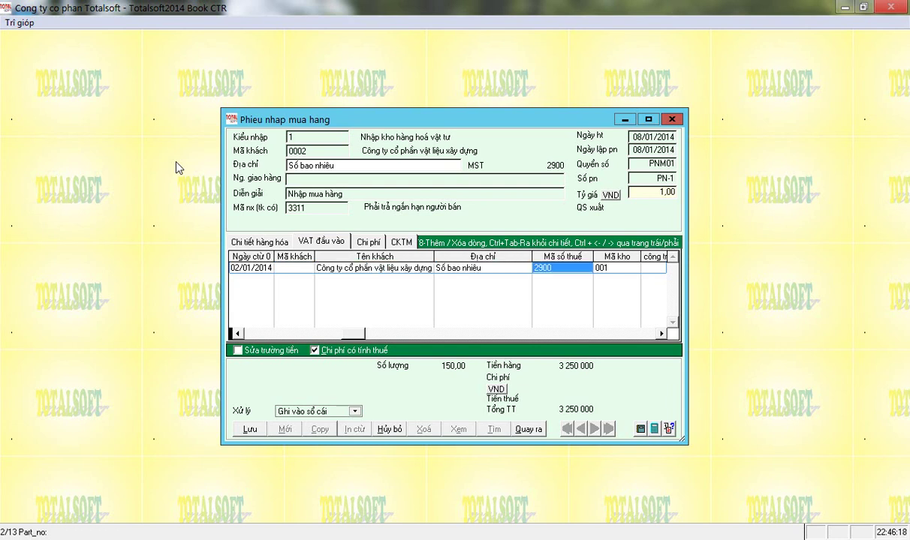
Keep the VAT line's default goods details, set Mã thuế to 10 and Tiền thuế to 324000 VND, and accept tax account 1331.
key(Return)
key(Return)
key(Return)
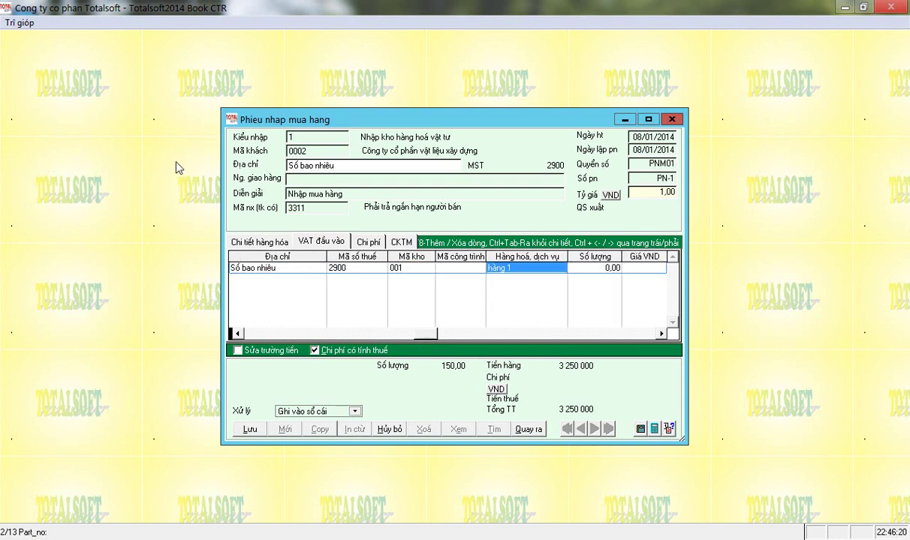
key(Return)
key(Return)
key(Return)
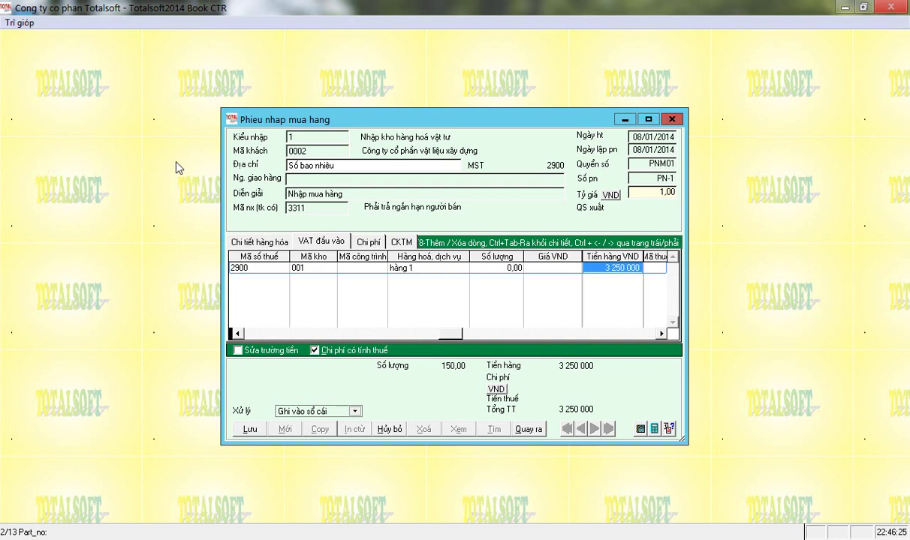
key(Return)
text(10)
key(Return)
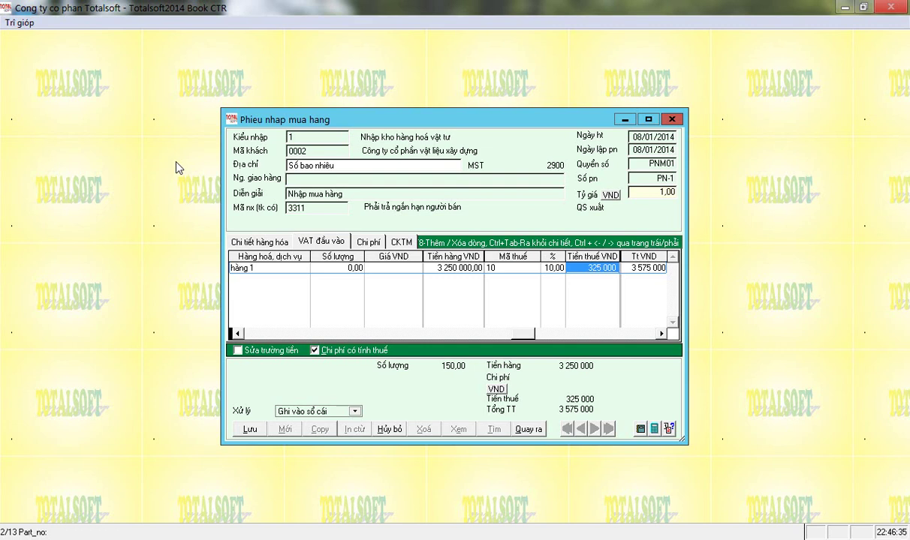
text(324000)
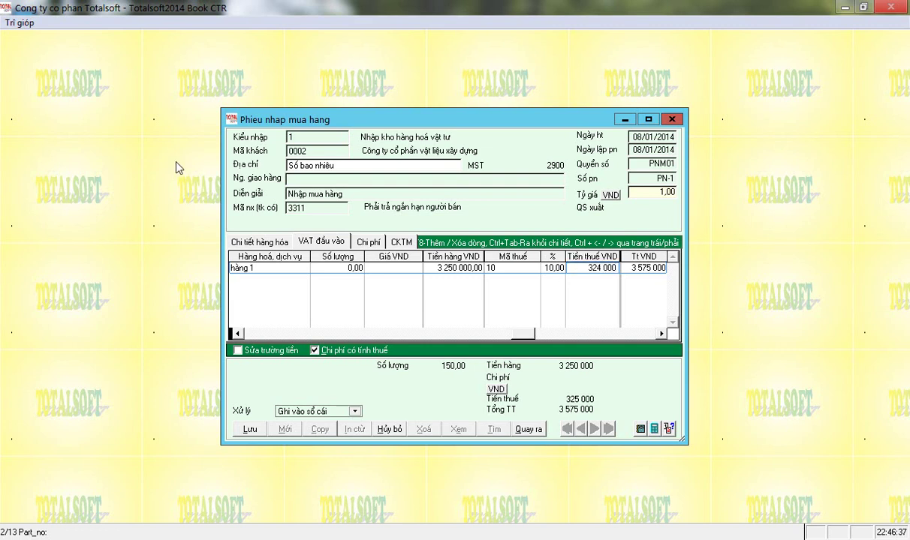
key(Return)
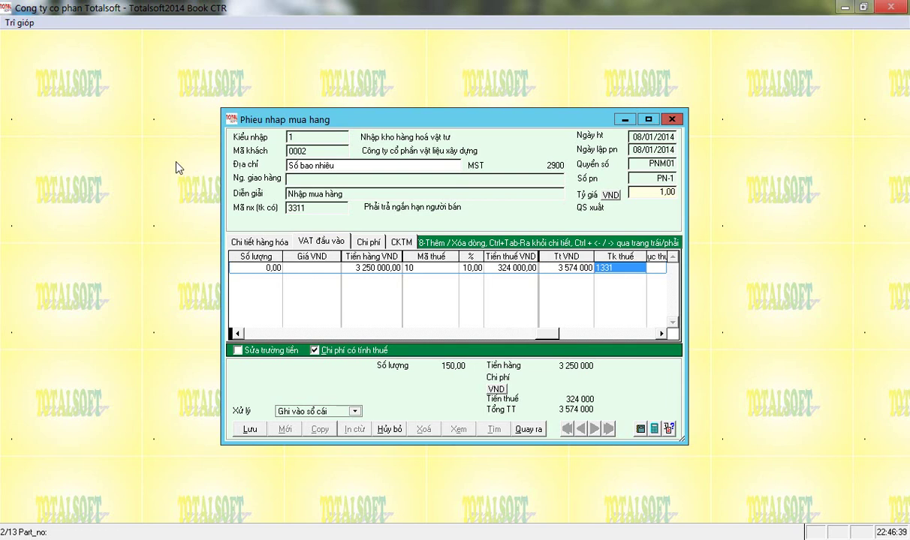
key(Return)
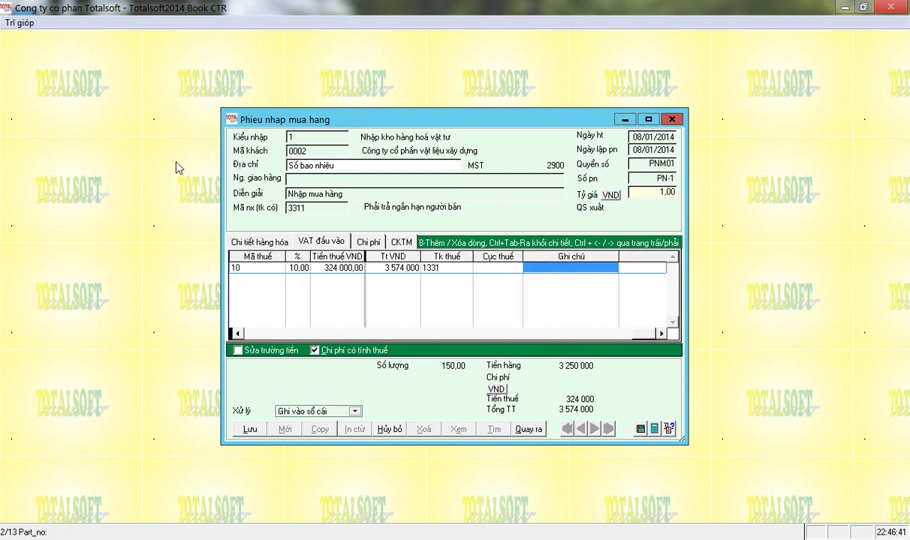
Save the purchase receipt and review its goods lines and input VAT line.
click(249, 428)
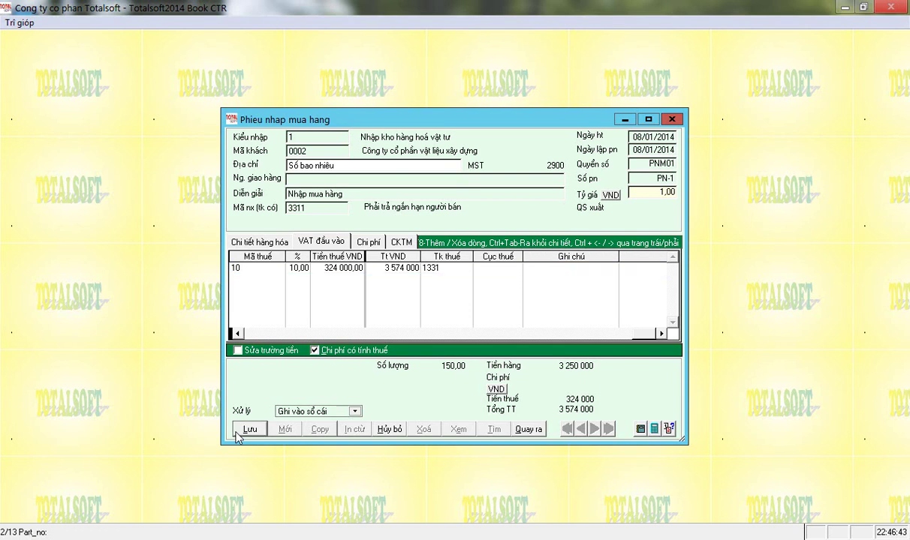
click(253, 240)
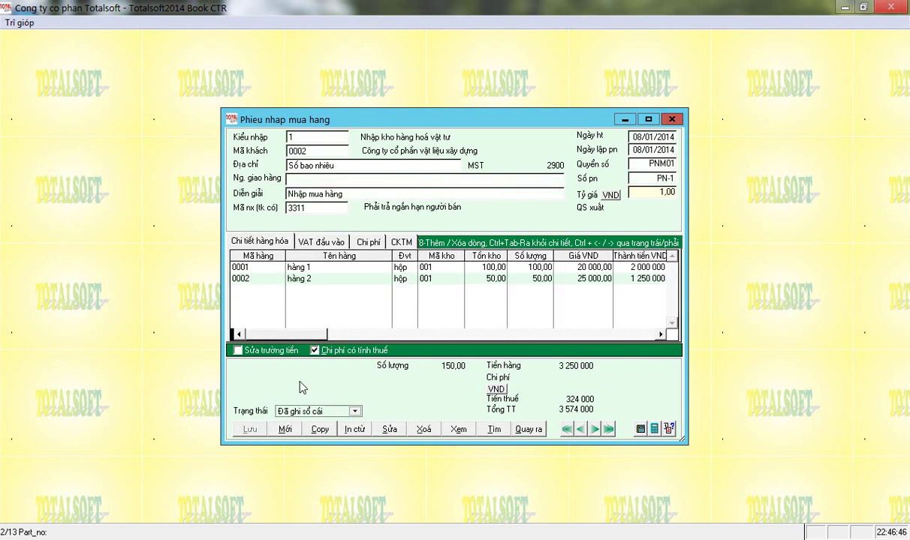
click(311, 239)
click(239, 333)
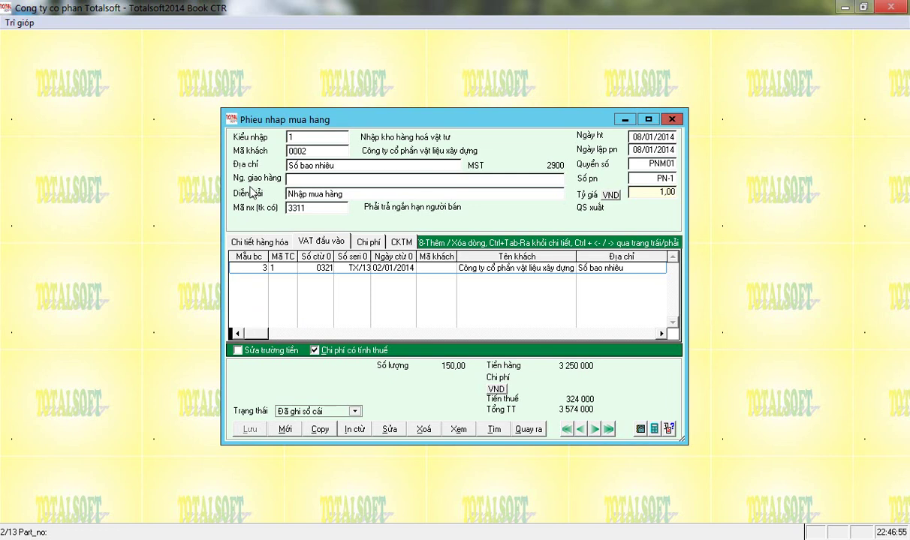
Start a new purchase receipt of type 2, Nhập xuất thẳng hàng hoá vật tư, for supplier 0002, Công ty cổ phần vật liệu xây dựng.
click(284, 429)
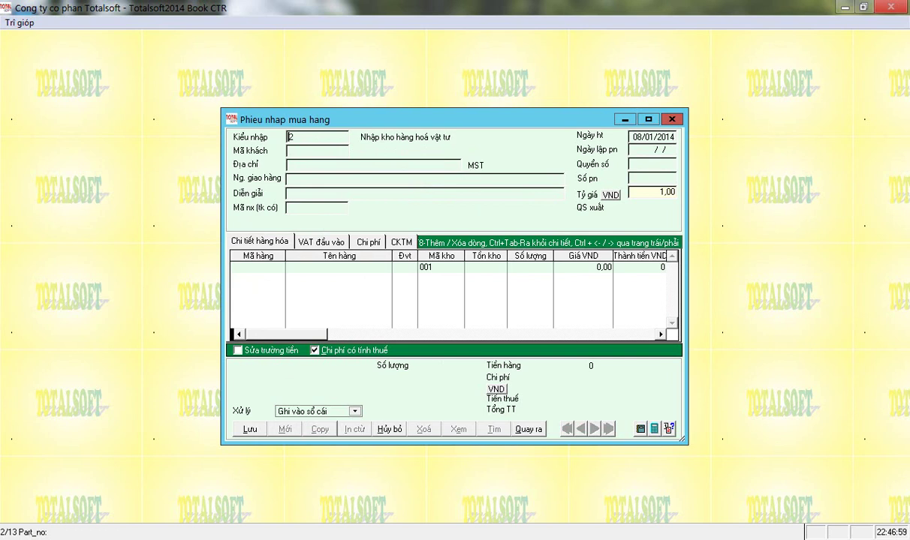
text(2)
key(Return)
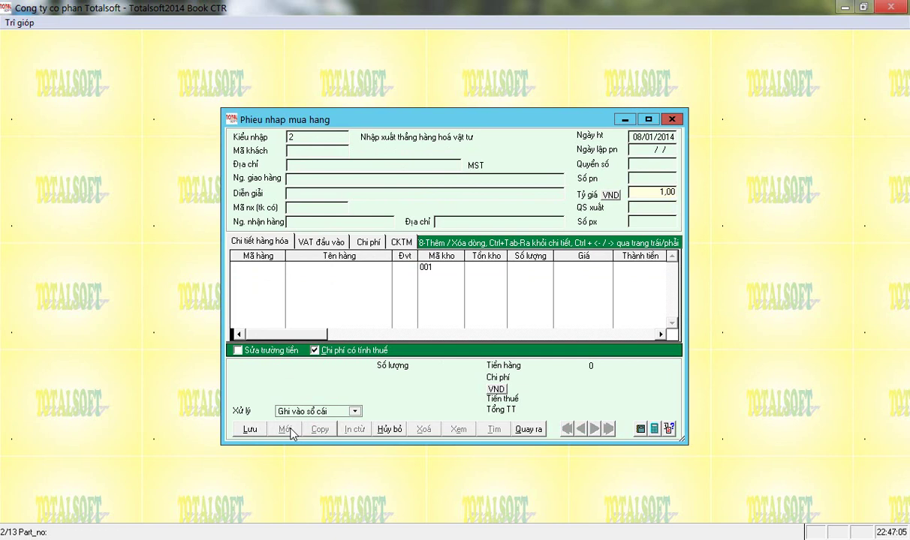
key(Return)
key(Down)
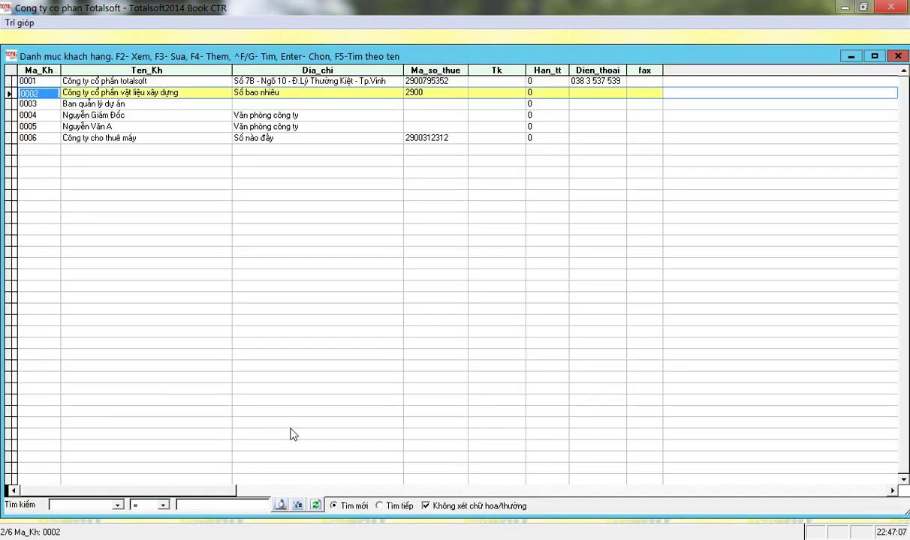
key(Return)
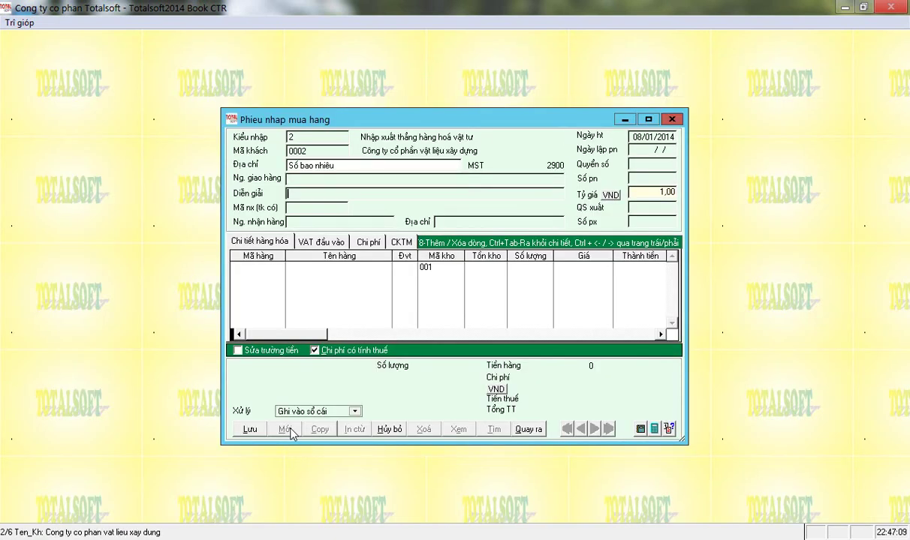
Enter the description Nhập xuất thẳng vật tư công trình and set the credit account Mã nx to 3311.
key(Return)
text(Nhập xuấ)
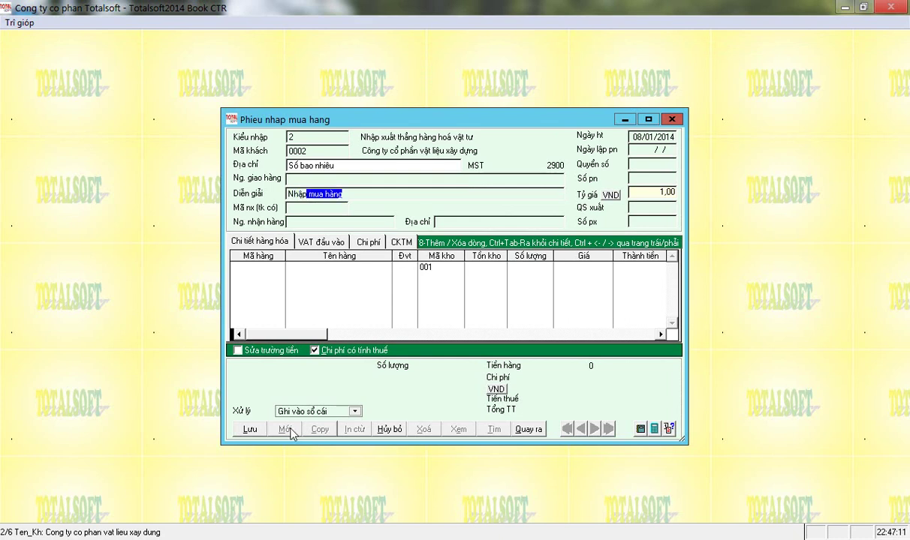
text(t thẳng vật tư công trình)
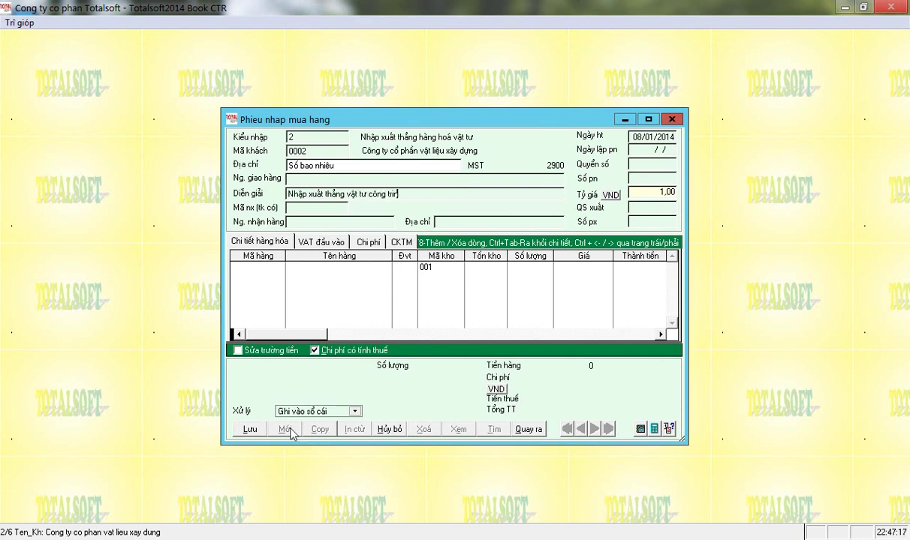
key(Return)
text(333)
key(BackSpace)
key(BackSpace)
text(11)
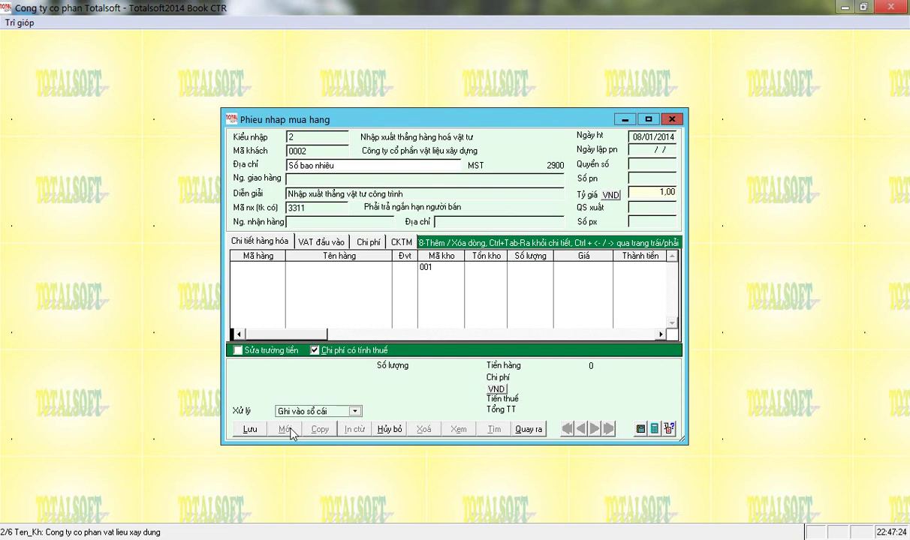
Set the posting and receipt dates to 09/01/2014 and choose receipt book PNM01, Phiếu nhập mua ngoài quyển 01.
key(Return)
key(Return)
text(09)
key(Return)
key(Return)
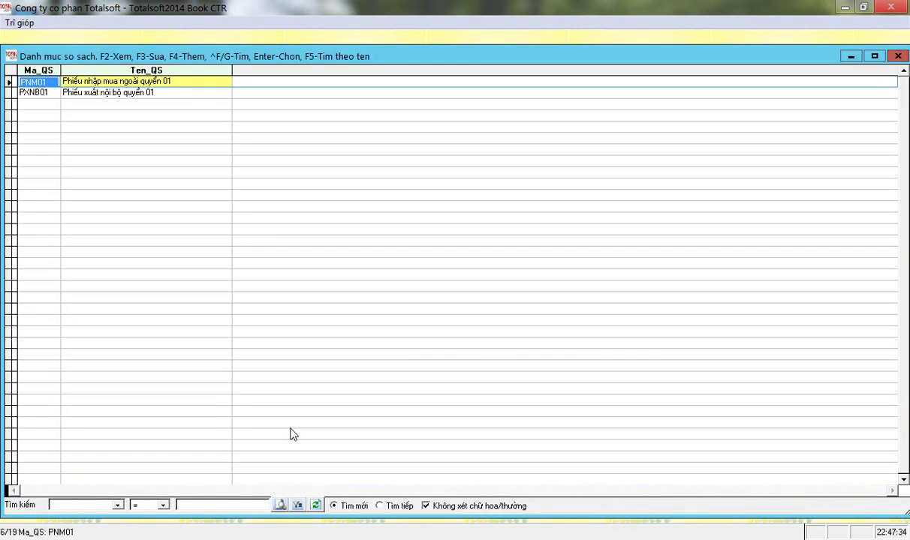
key(Return)
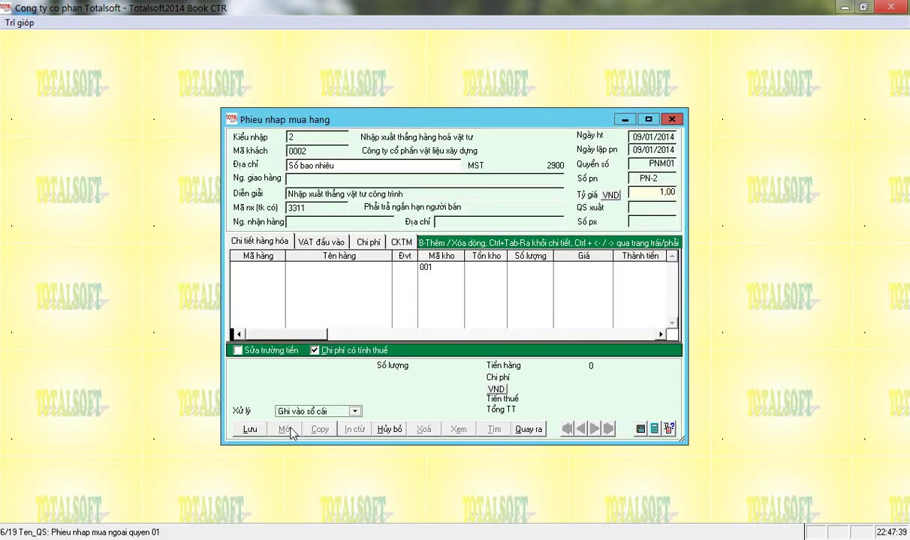
Choose issue book PXNB01, Phiếu xuất nội bộ quyển 01, for QS xuất and accept the proposed receipt and issue numbers.
key(shift+Tab)
key(Down)
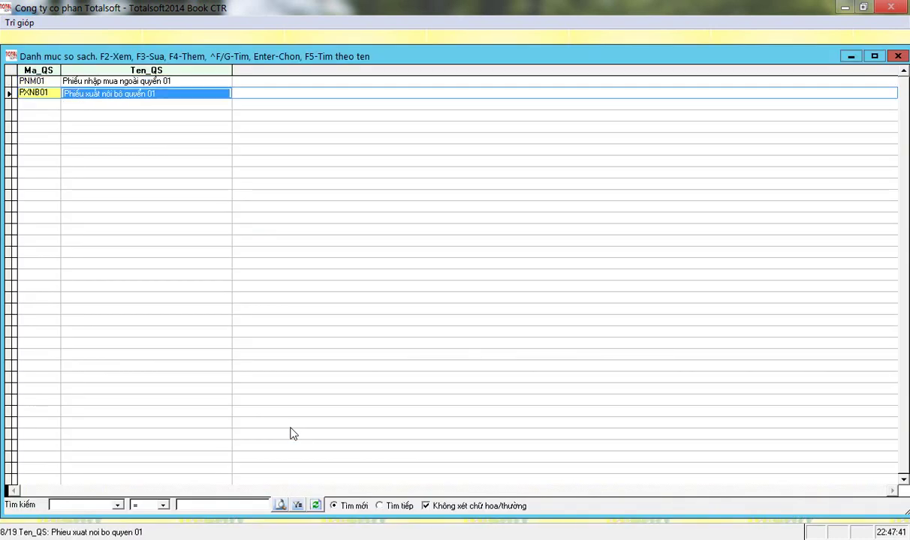
key(Return)
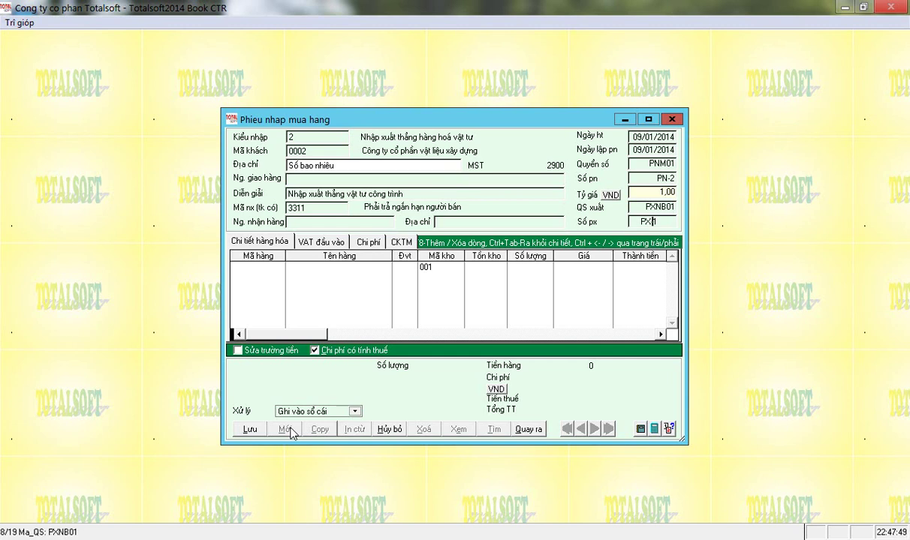
key(shift+Tab)
key(shift+Tab)
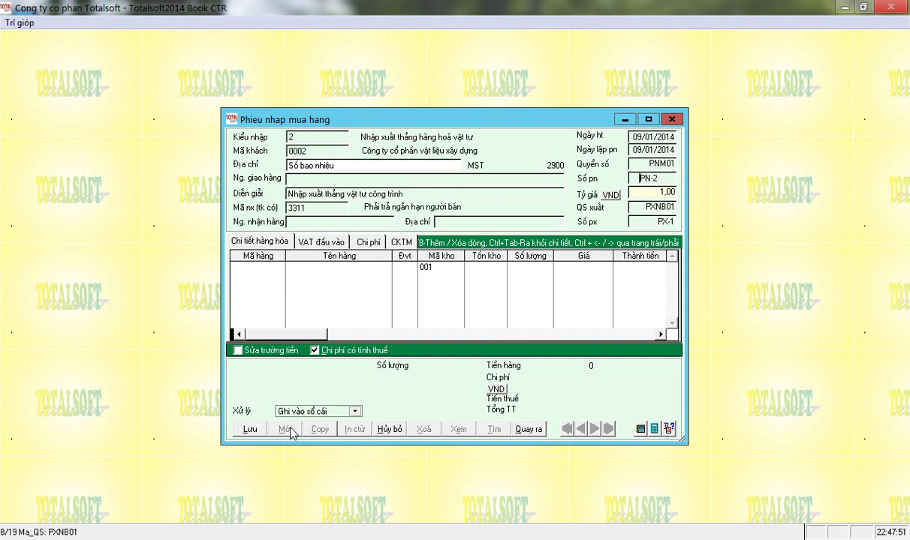
key(Return)
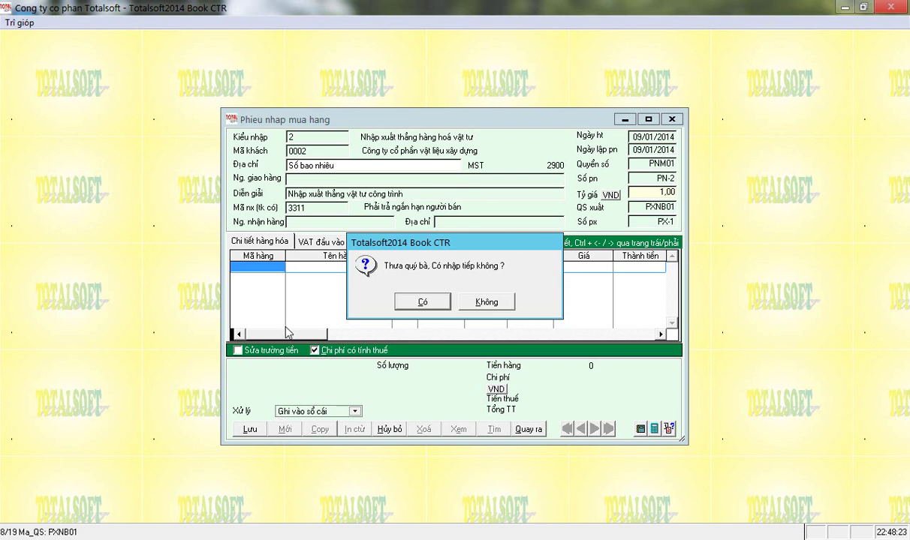
Continue to the goods details and choose material NVL001, Nguyên Liệu 001, for the first line.
click(418, 307)
key(Down)
key(Down)
key(Down)
key(Down)
key(Down)
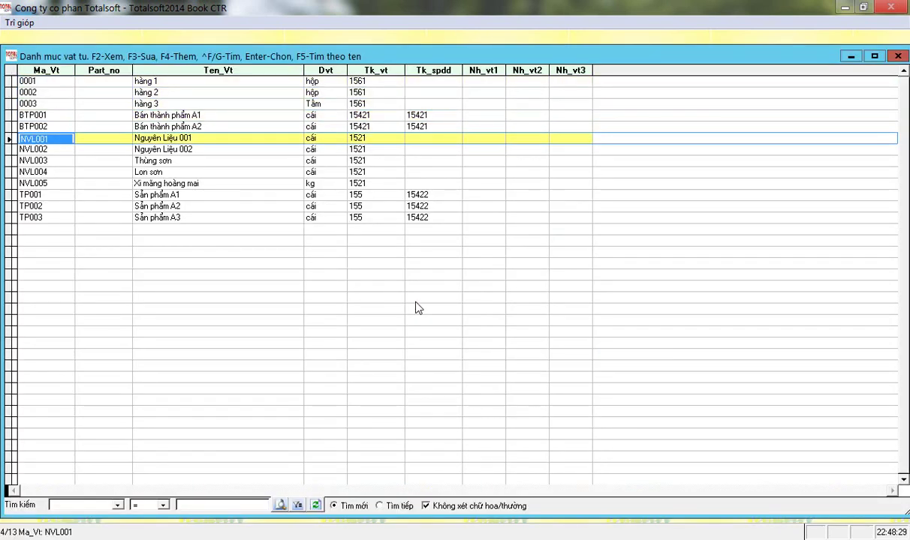
key(Return)
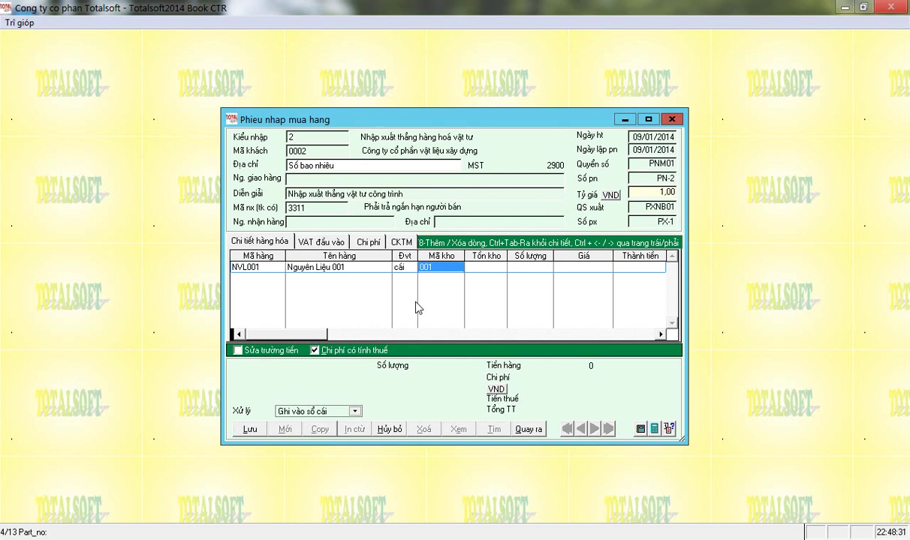
Set the NVL001 line's warehouse to 003, Kho công trình A, with quantity 200 and unit price 42000.
key(Return)
key(Down)
key(Down)
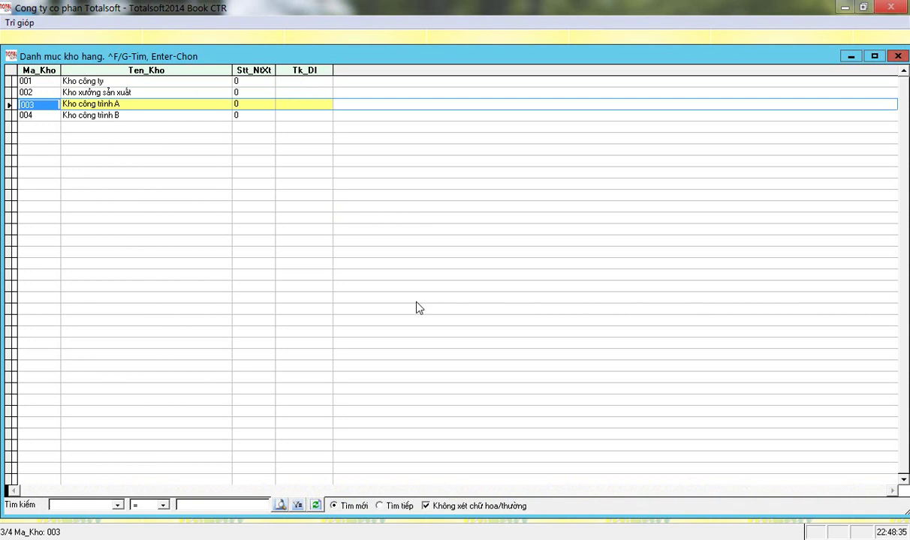
key(Return)
text(200)
key(Return)
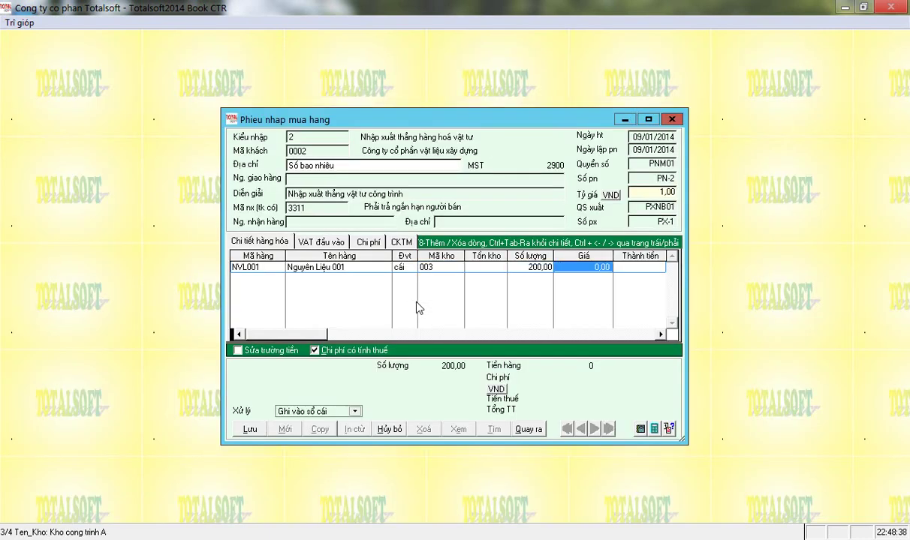
text(420000)
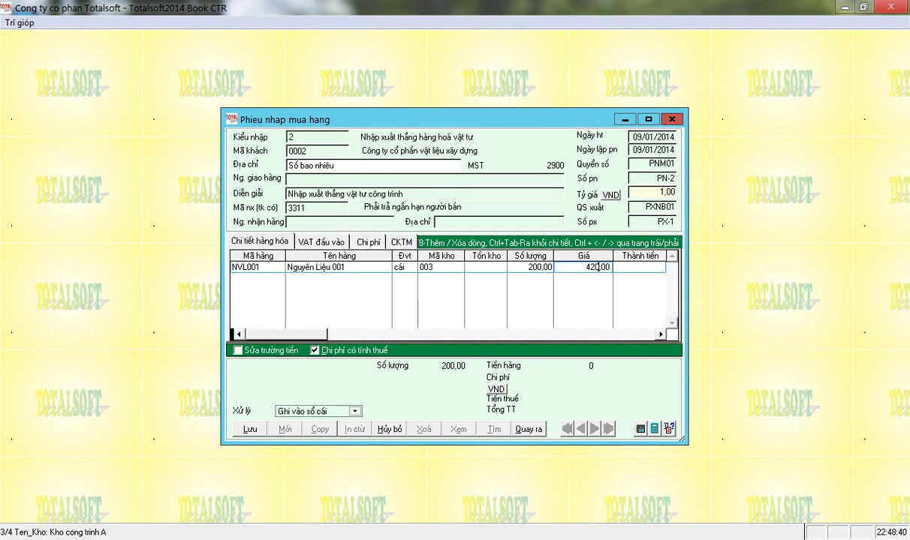
key(BackSpace)
key(Return)
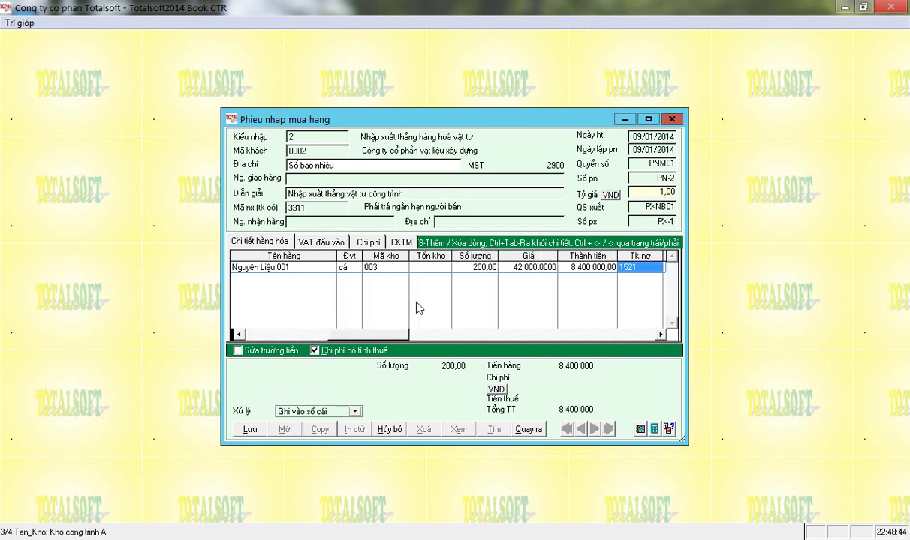
Accept debit account 1521 on the NVL001 line and set its cost account Tk cp to 1541.
key(Return)
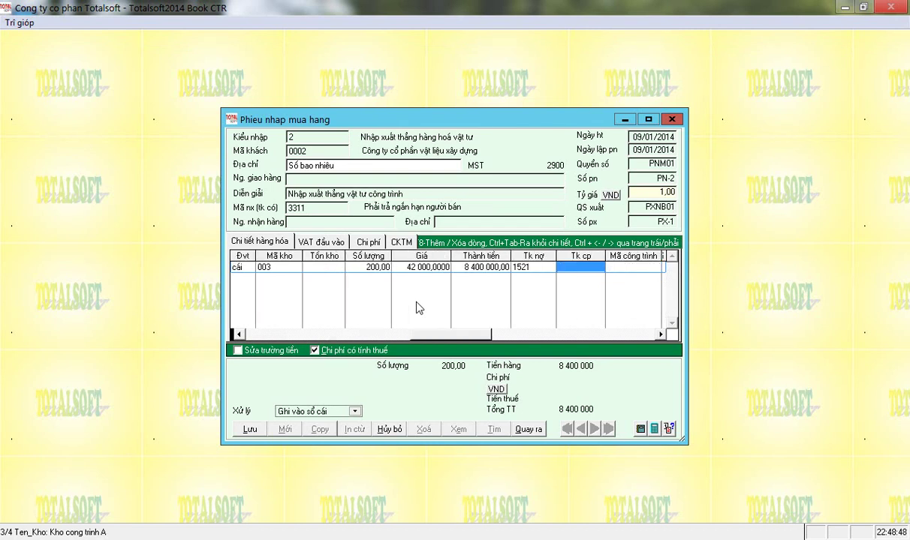
text(1541)
key(Return)
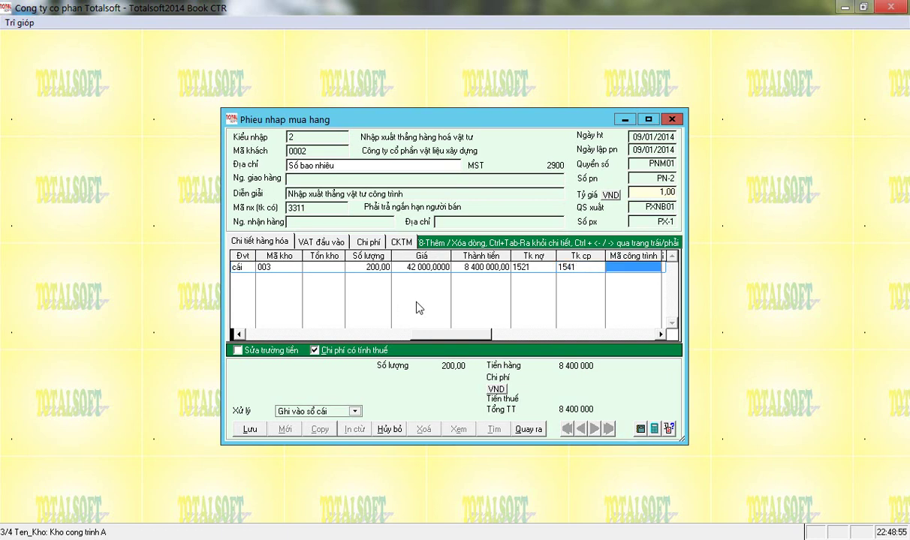
Assign the NVL001 line to project CTR01, Công trình 01, from the project list.
key(Return)
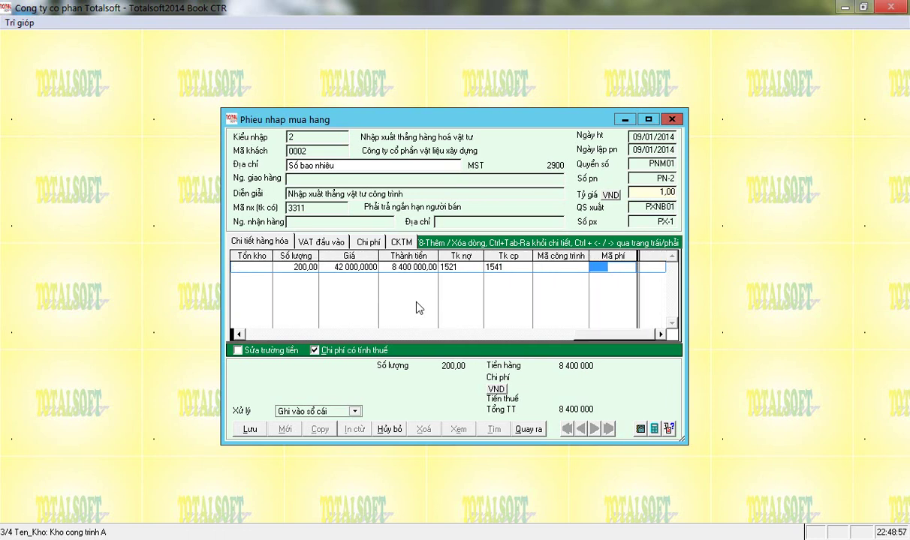
key(shift+Tab)
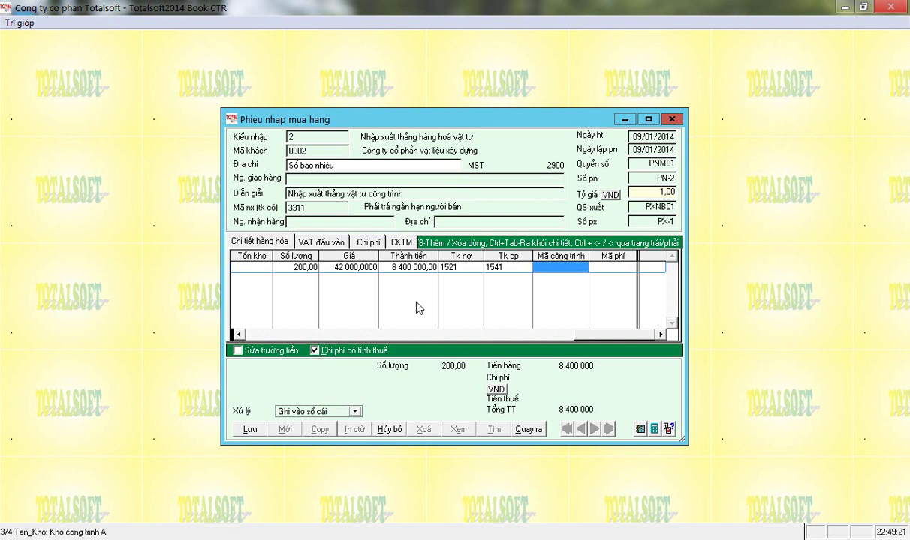
text(fsdi)
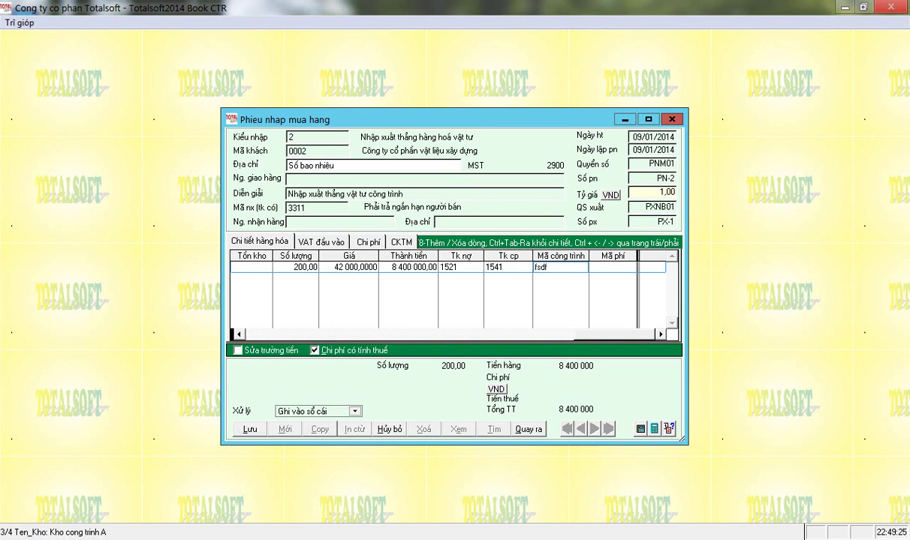
key(Return)
key(Down)
key(Up)
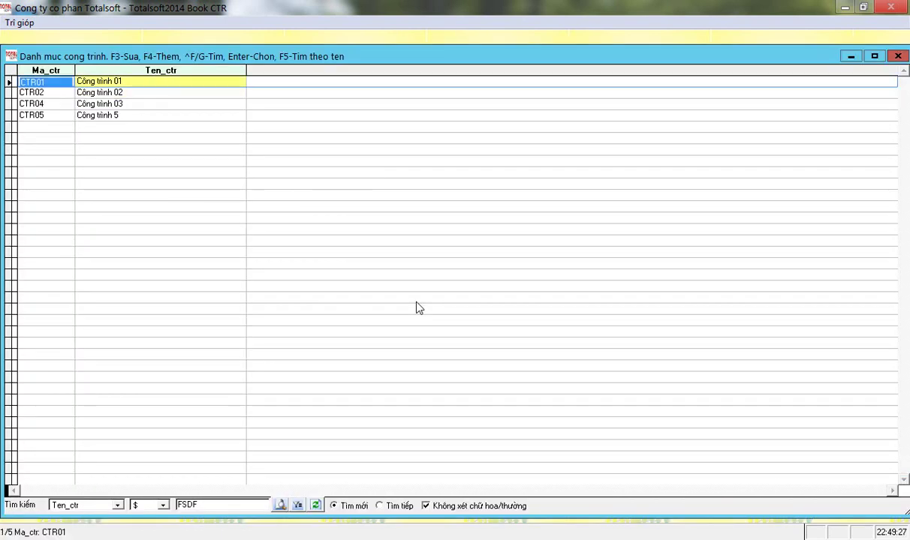
key(Down)
key(Up)
key(Down)
key(Down)
key(Up)
key(Up)
key(Down)
key(Up)
key(Return)
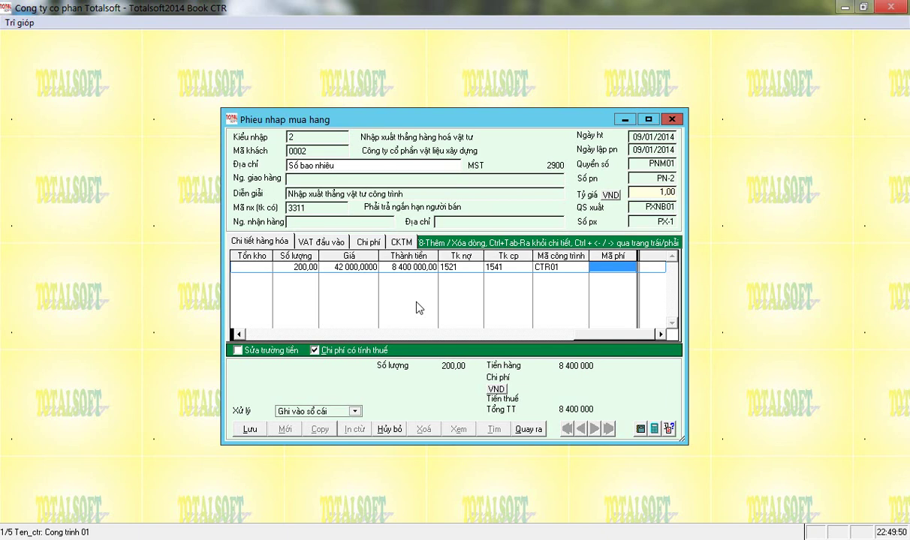
key(Left)
key(Left)
key(Left)
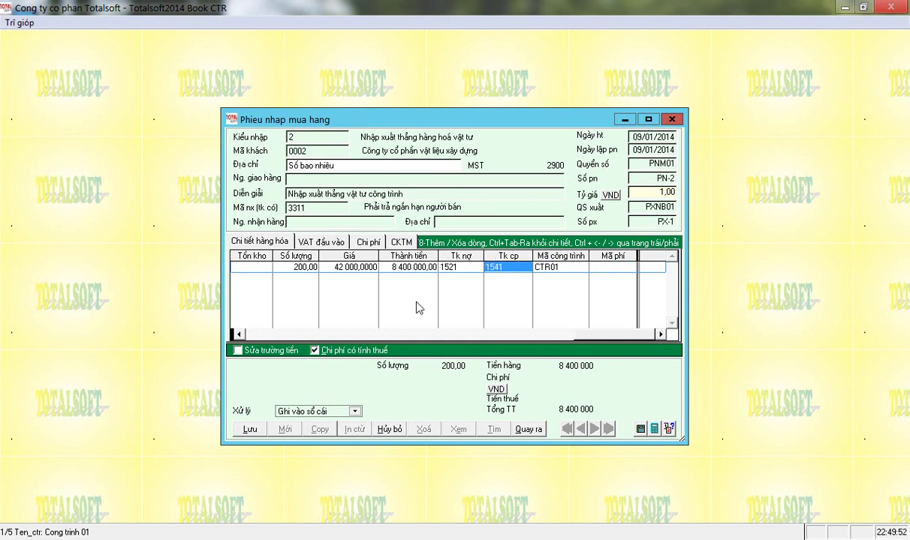
key(Right)
key(Right)
key(Right)
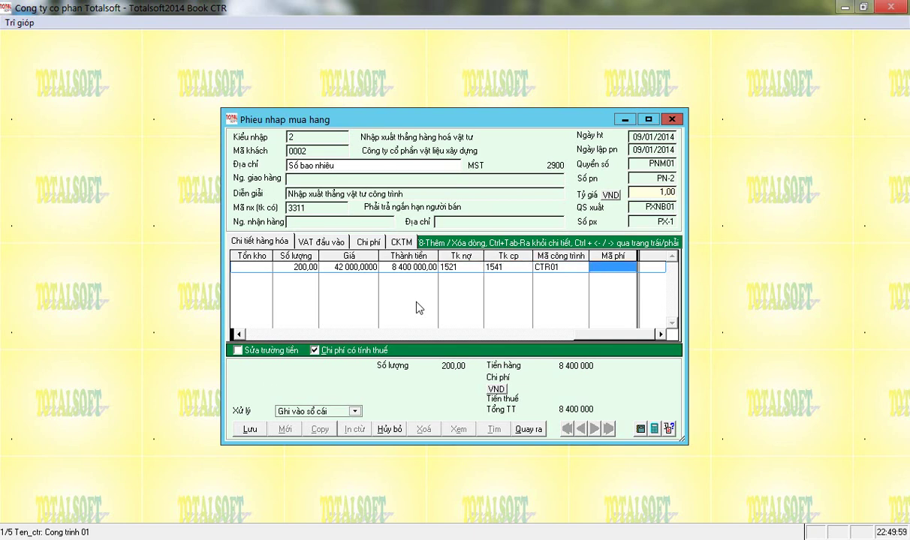
Set the NVL001 line's cost code Mã phí to 621, Chi phí NVL, and start a new goods line.
text(62)
key(Return)
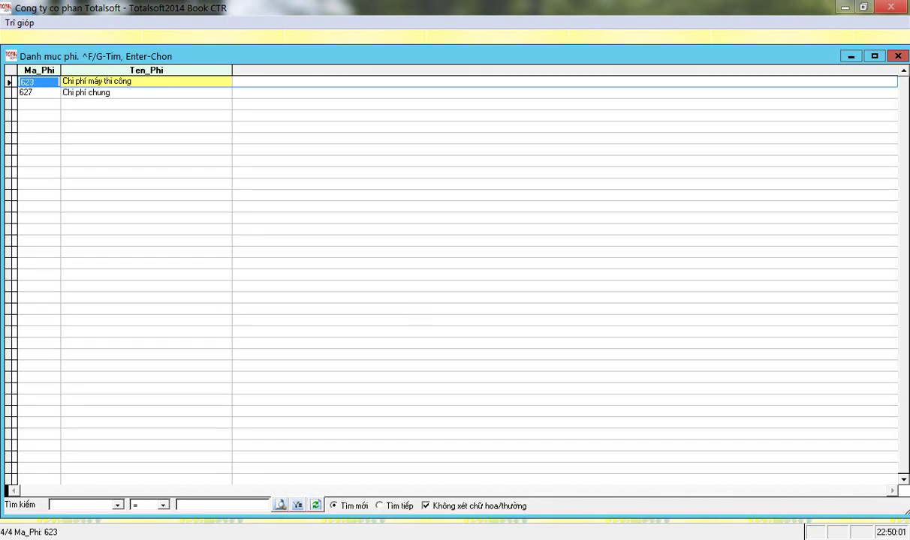
key(Down)
key(Down)
key(Down)
key(Up)
key(Up)
key(Up)
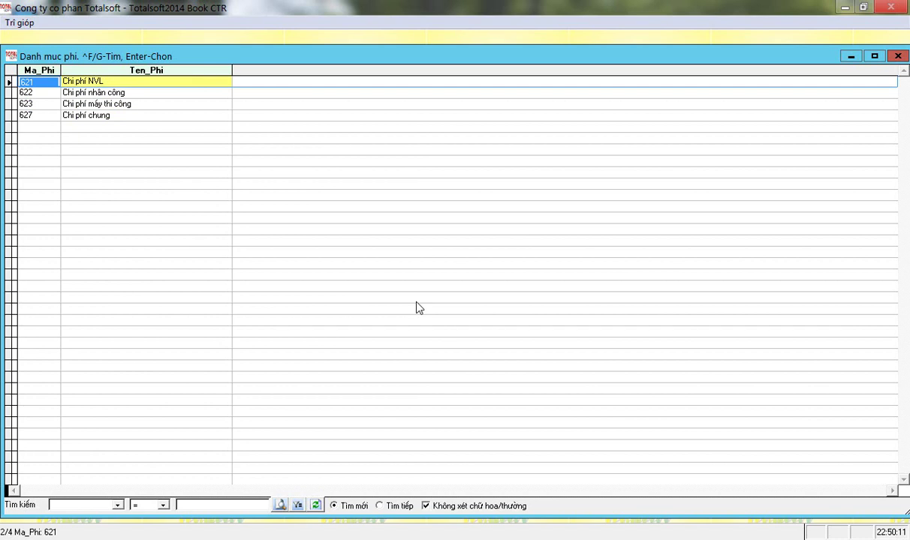
key(Tab)
key(Return)
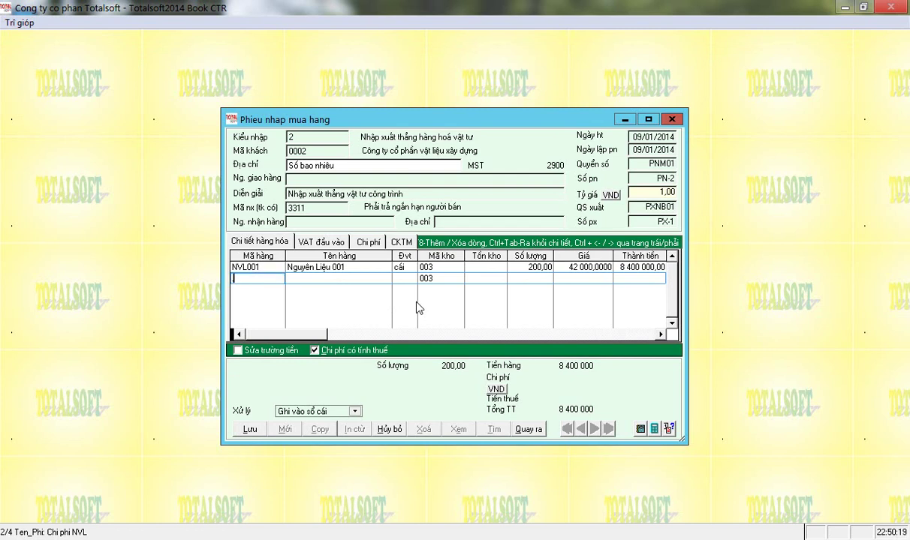
Choose material NVL002, Nguyên Liệu 002, for the second goods line and keep warehouse 003.
key(Return)
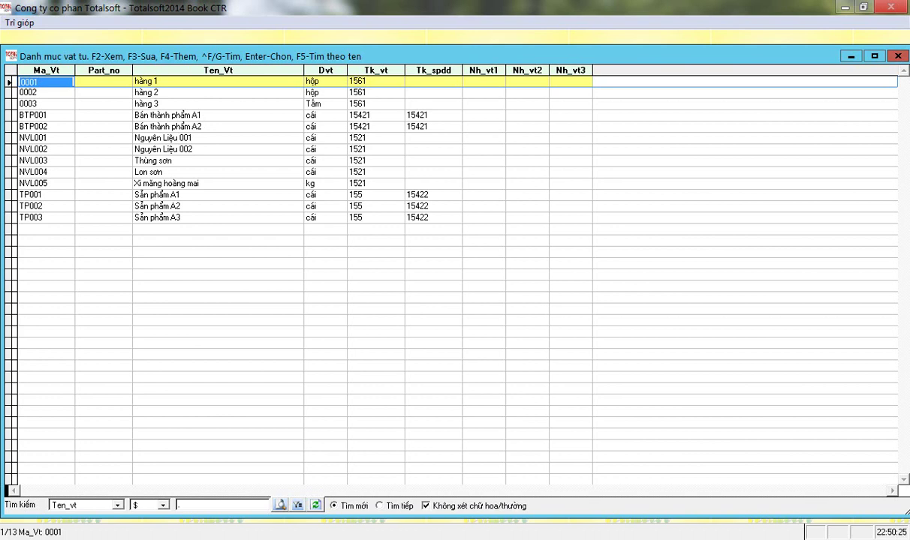
key(Down)
key(Down)
key(Down)
key(Down)
key(Down)
key(Down)
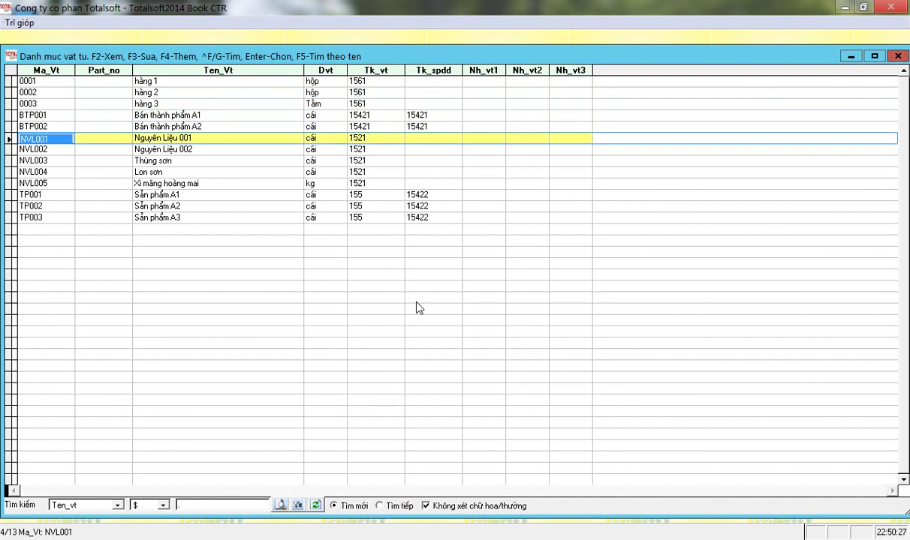
key(Return)
key(Return)
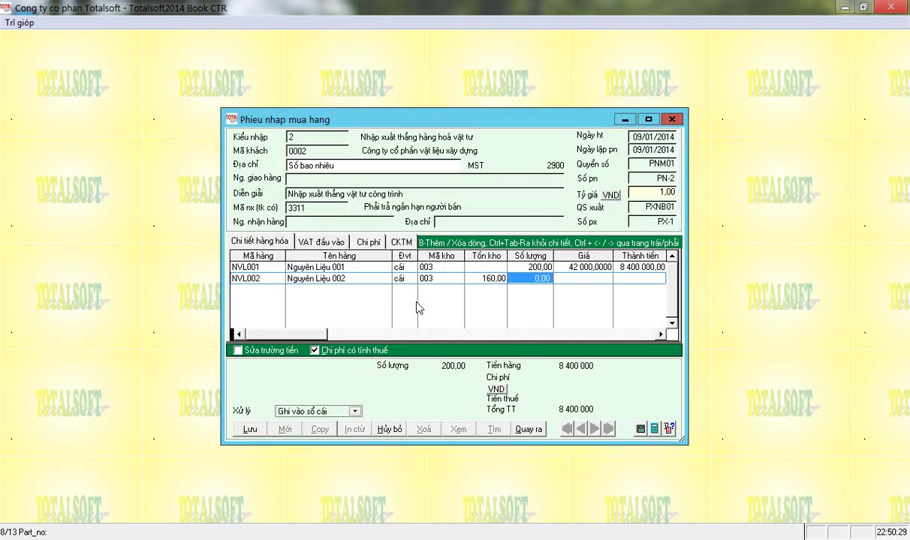
Set the NVL002 line's quantity to 30 and unit price to 50000, and accept debit account 1521.
text(300)
key(BackSpace)
key(Return)
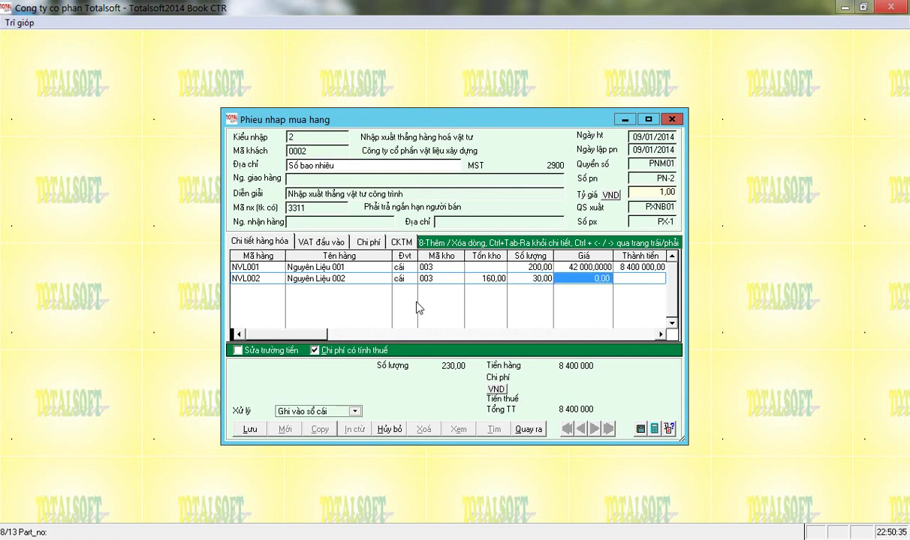
text(50000)
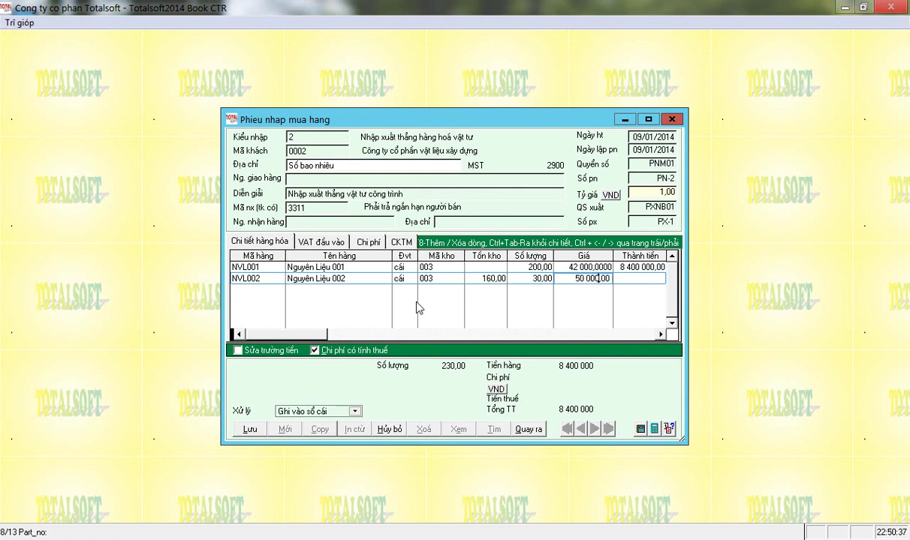
key(Return)
key(Return)
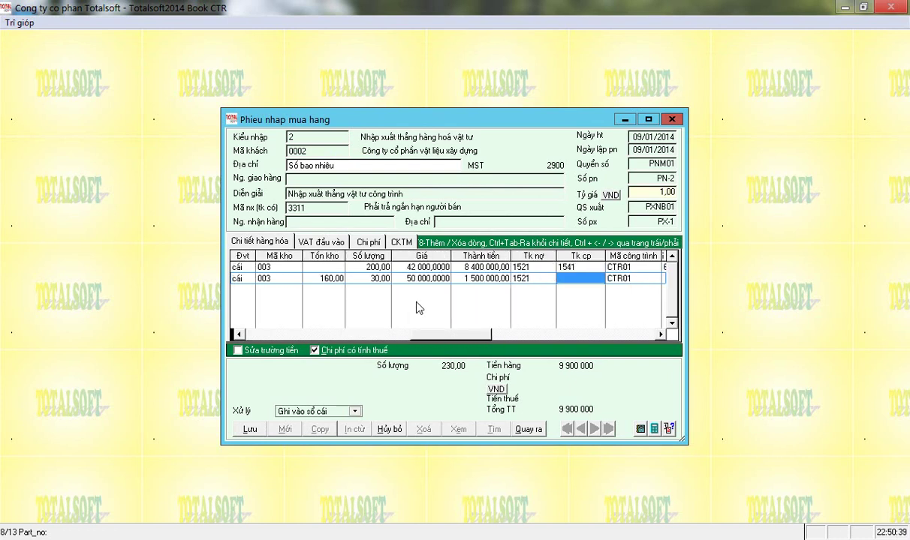
Set the NVL002 line's cost account to 1541, keep project CTR01, and set cost code Mã phí to 621.
text(1541)
key(Return)
key(Return)
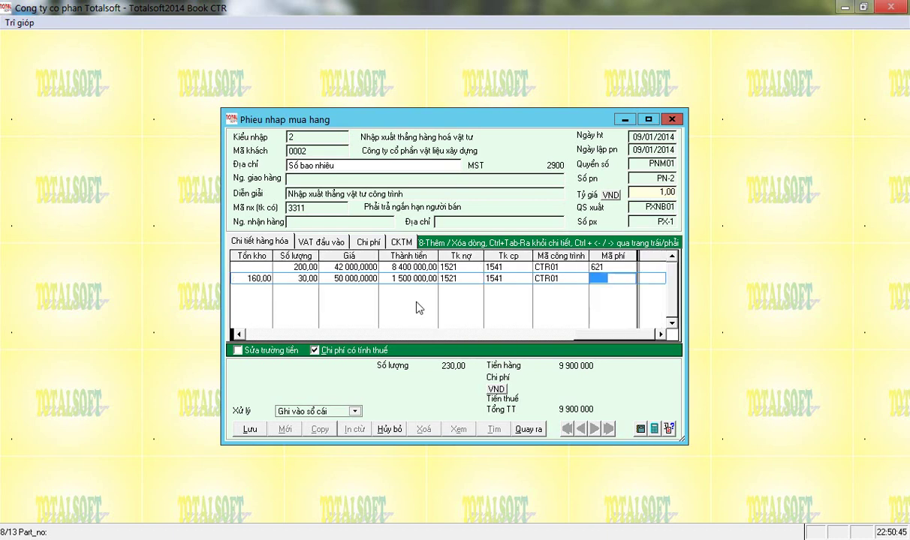
text(621)
key(Return)
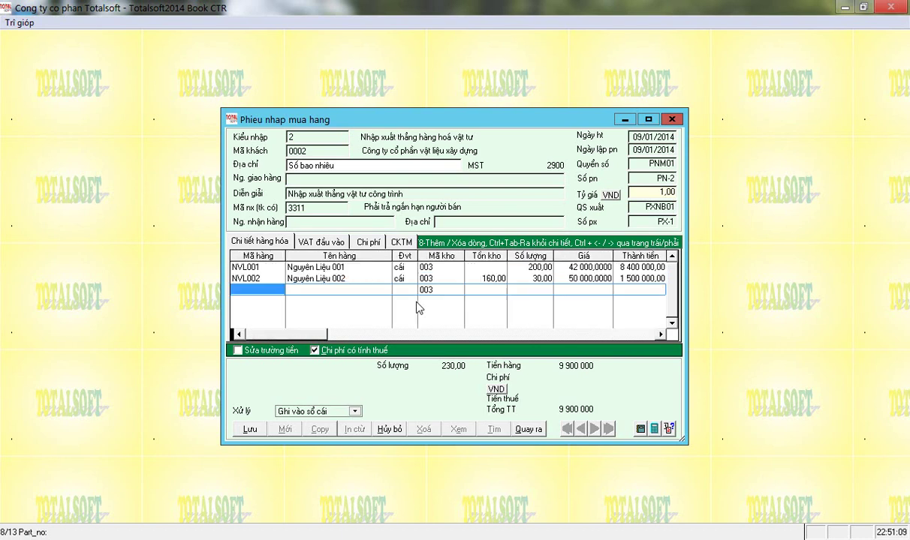
Go to the input VAT details and enter the supplier's invoice number in Số ctừ 0.
key(ctrl+Tab)
click(421, 303)
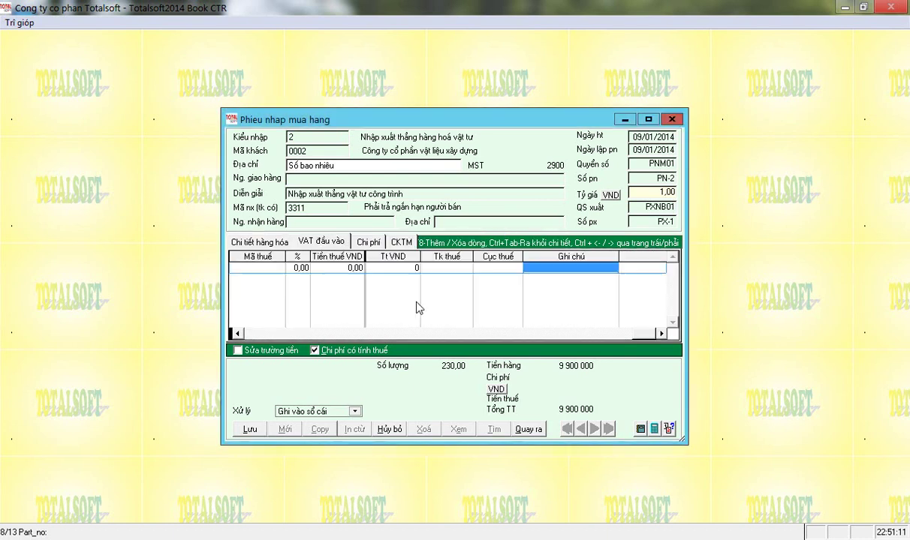
click(259, 334)
click(259, 334)
click(310, 267)
text(312312)
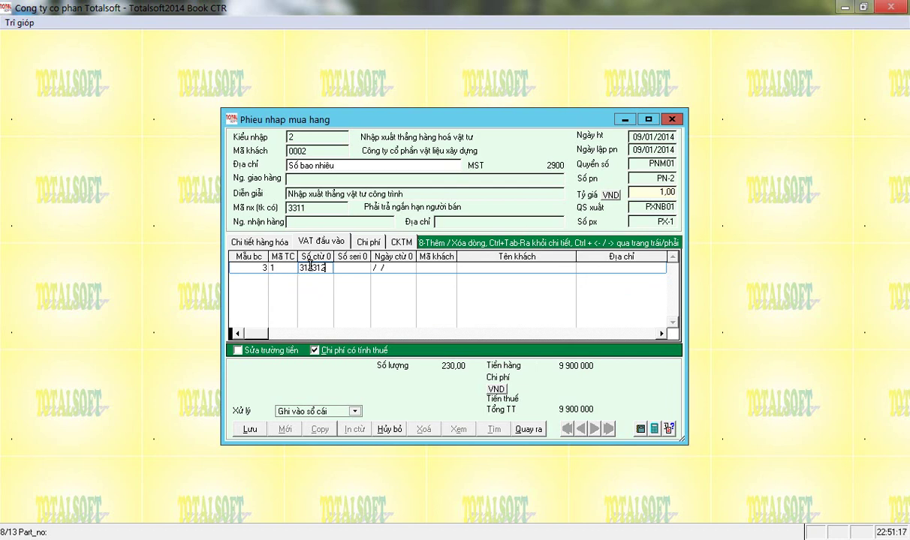
key(Tab)
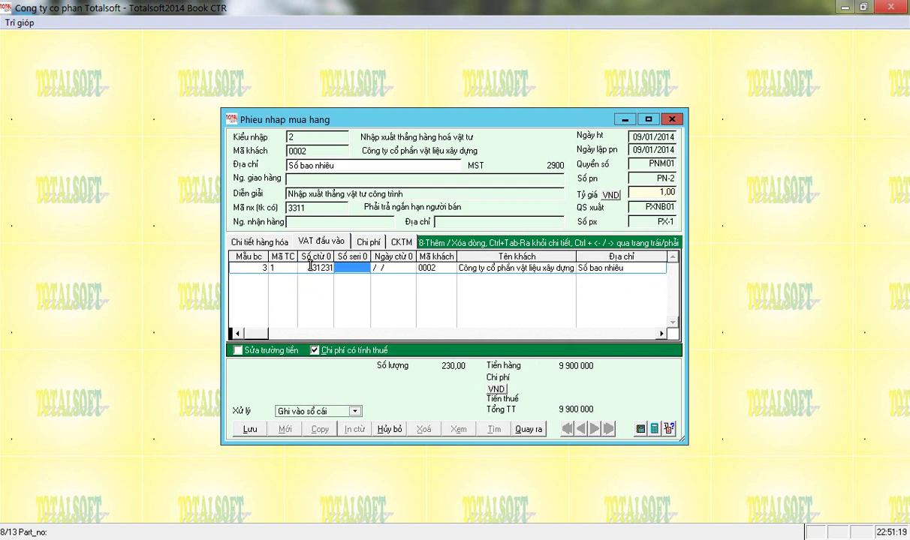
Set the input VAT line's invoice serial to TX/14P and the invoice date to 04/01/2014.
text(TX/14)
key(Tab)
text(04/)
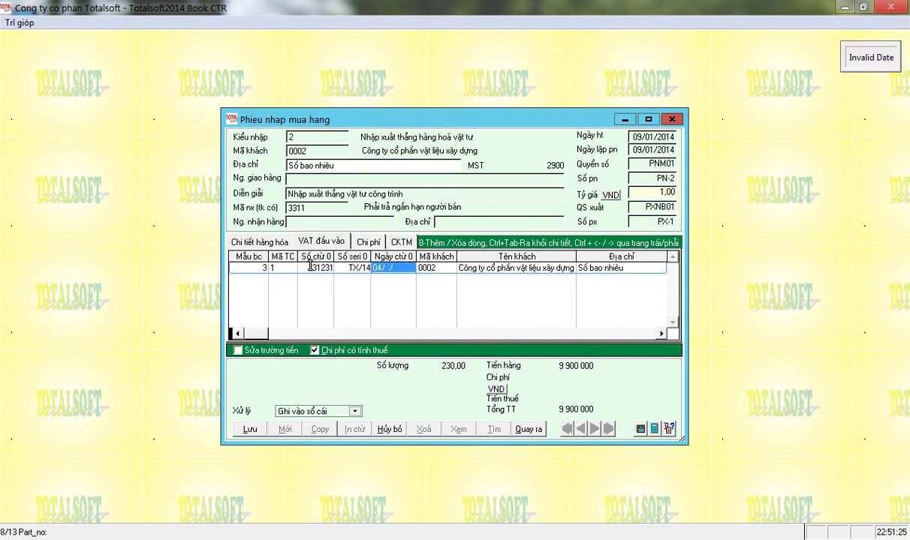
text(01/2014)
key(Tab)
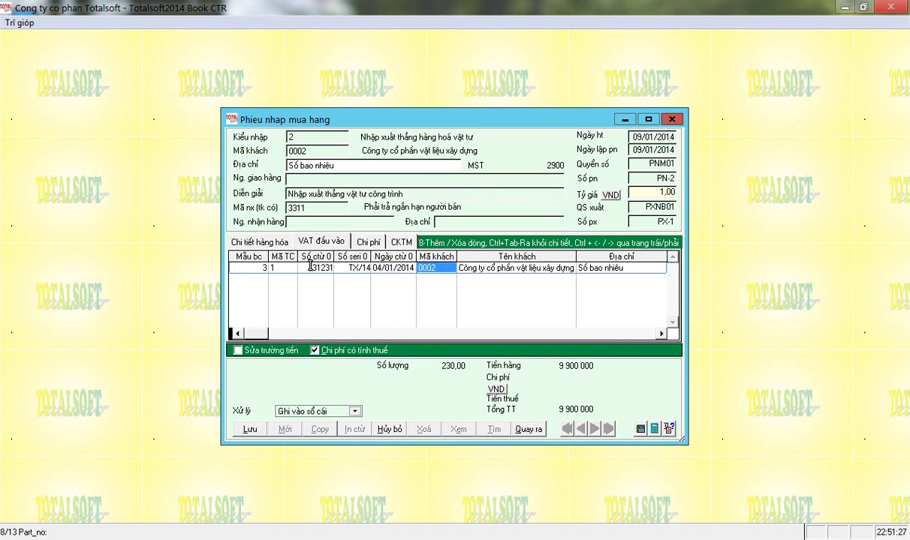
Keep the VAT line's supplier, warehouse 003, project CTR01 and goods details, and set the tax code Mã thuế to 10.
key(Tab)
key(Tab)
key(Tab)
key(Tab)
key(Tab)
key(Tab)
key(Tab)
key(Tab)
key(Tab)
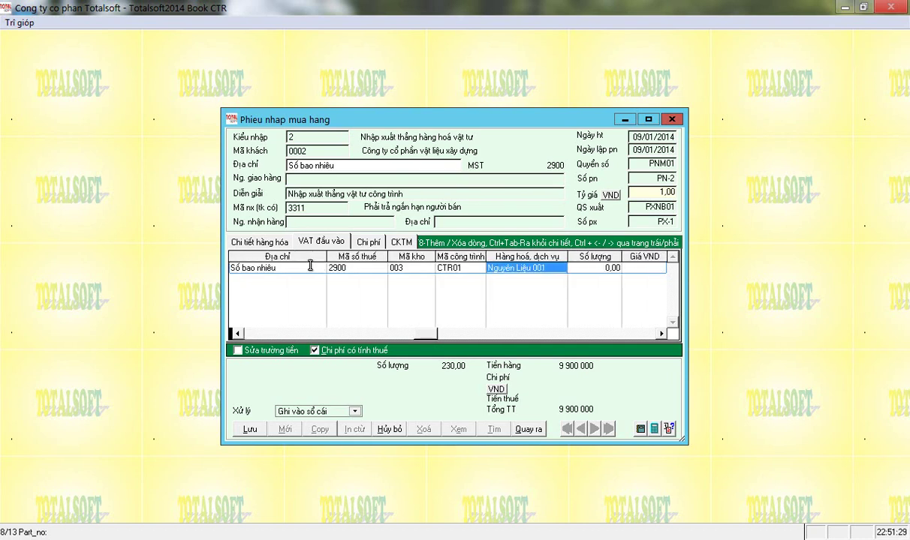
key(Tab)
text(10)
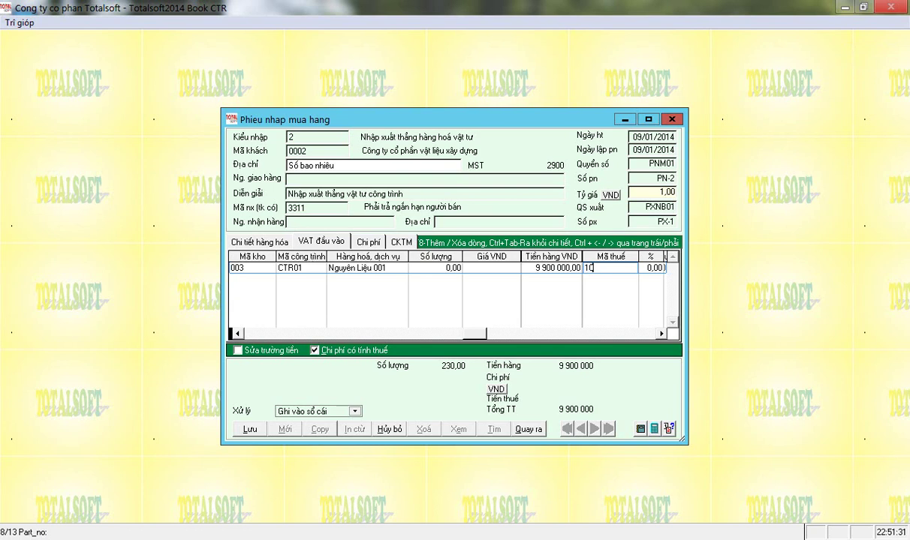
key(Tab)
key(Tab)
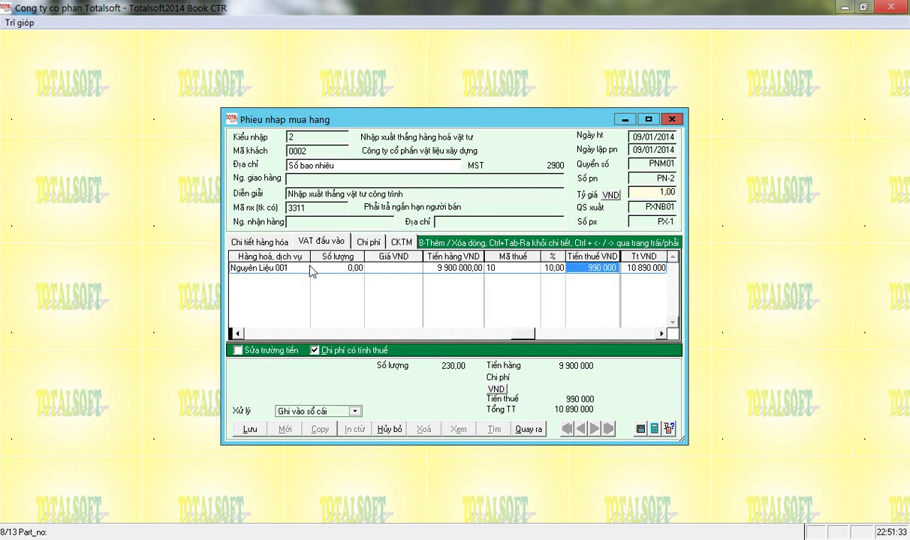
Accept tax account 1331 on the VAT line and save the purchase receipt, acknowledging the duplicate-number notice.
key(Tab)
key(Tab)
key(Tab)
key(Tab)
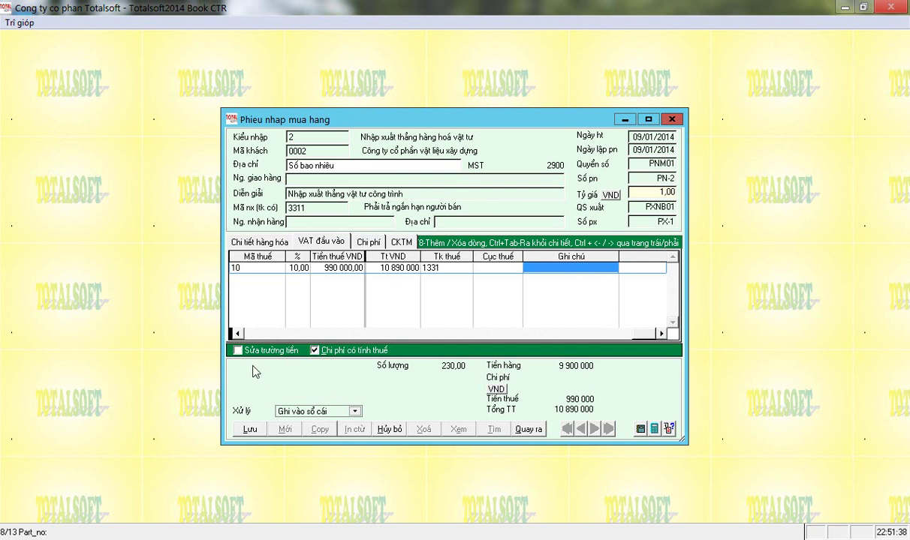
click(248, 430)
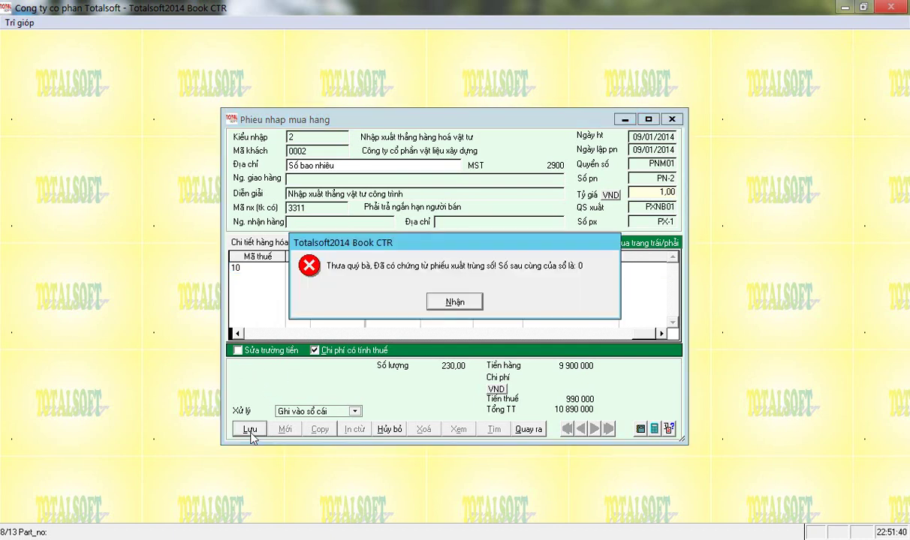
click(451, 302)
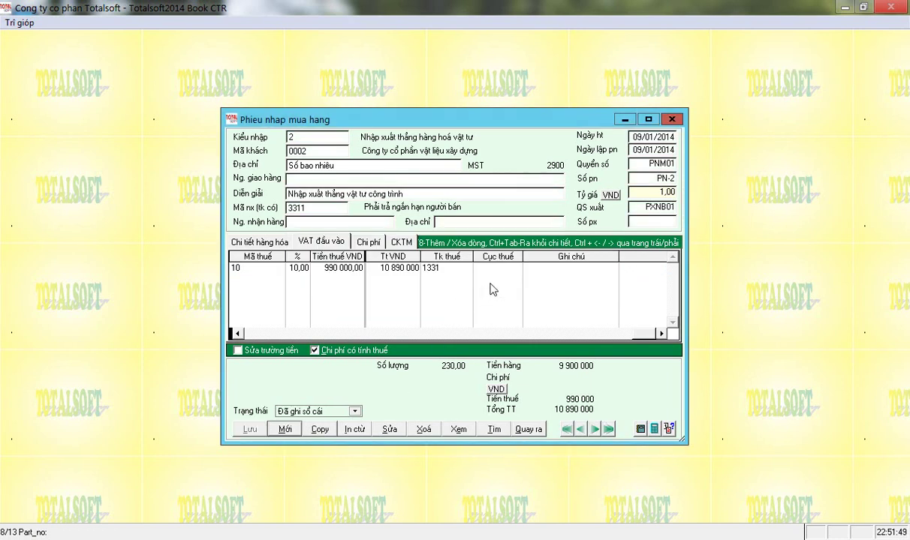
Return to the receipt's goods lines and preview its print form Phiếu nhập kho (nhập mua).
click(272, 245)
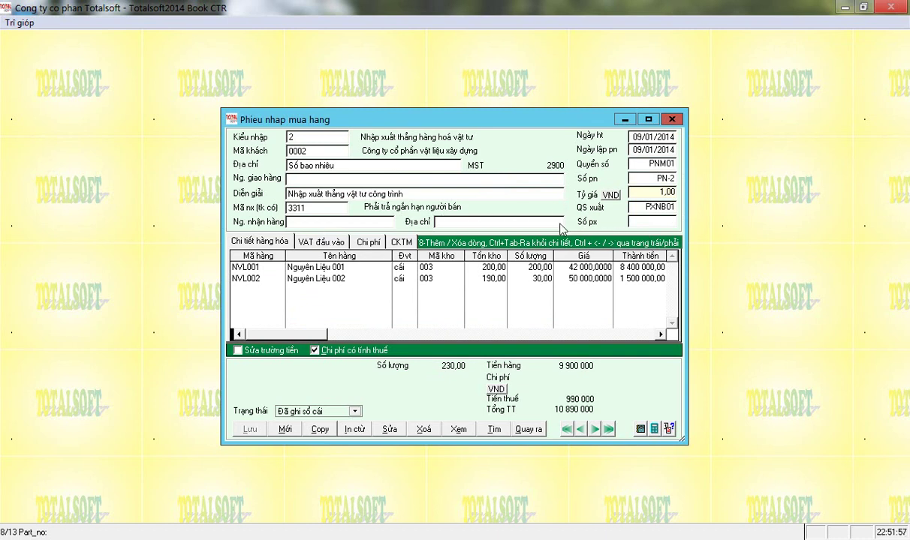
click(357, 431)
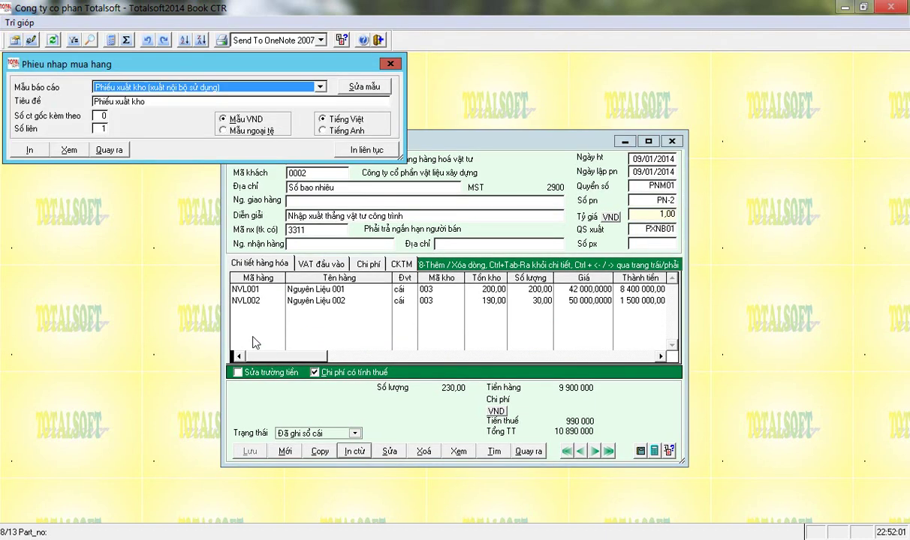
click(143, 89)
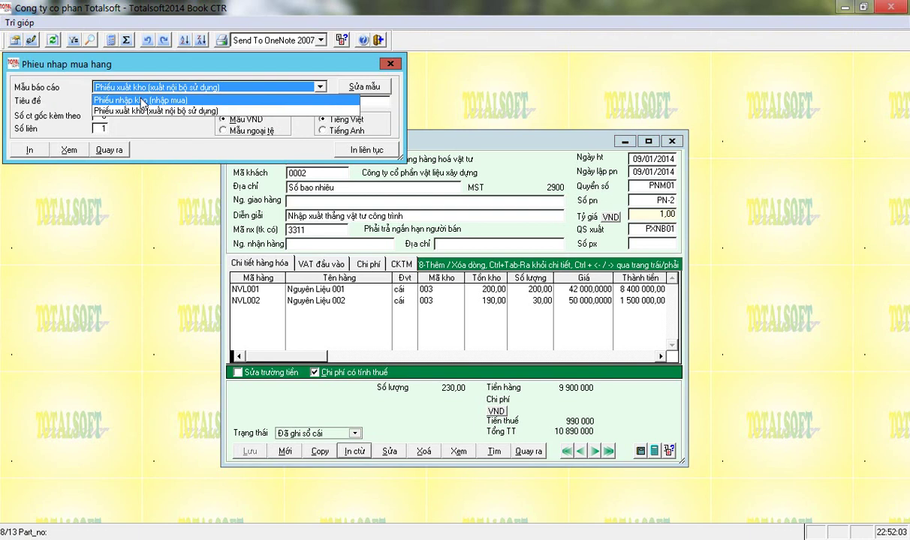
click(141, 101)
click(66, 150)
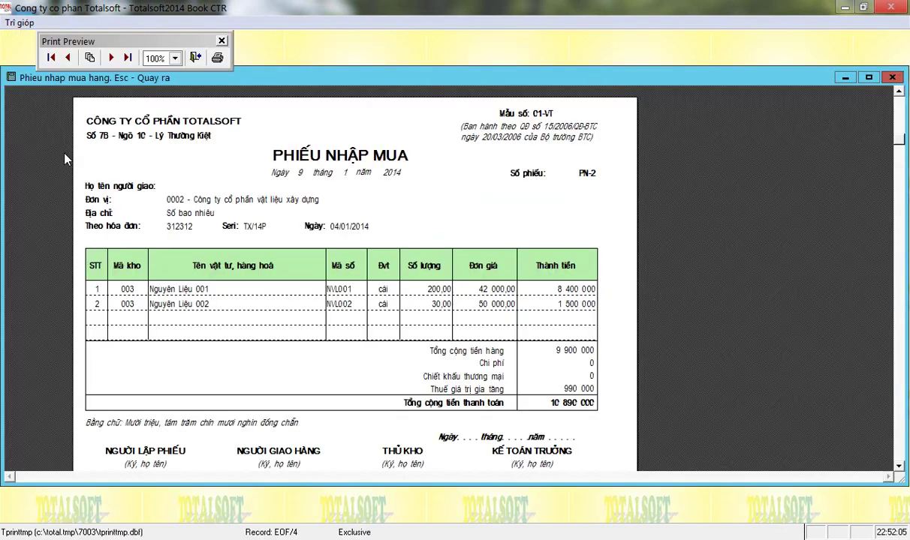
key(Escape)
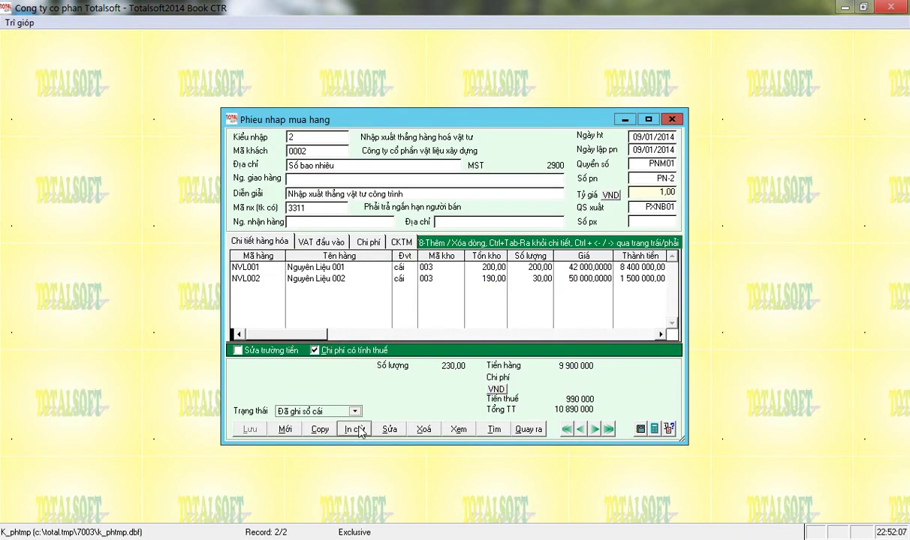
Preview the receipt with the form Phiếu xuất kho (xuất nội bộ sử dụng), and finish entering purchase receipts.
key(Return)
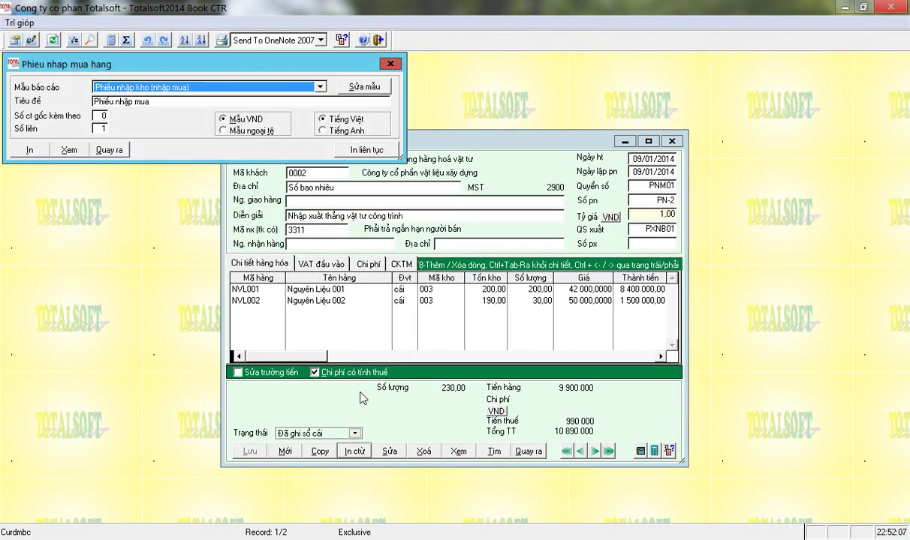
click(187, 87)
click(151, 111)
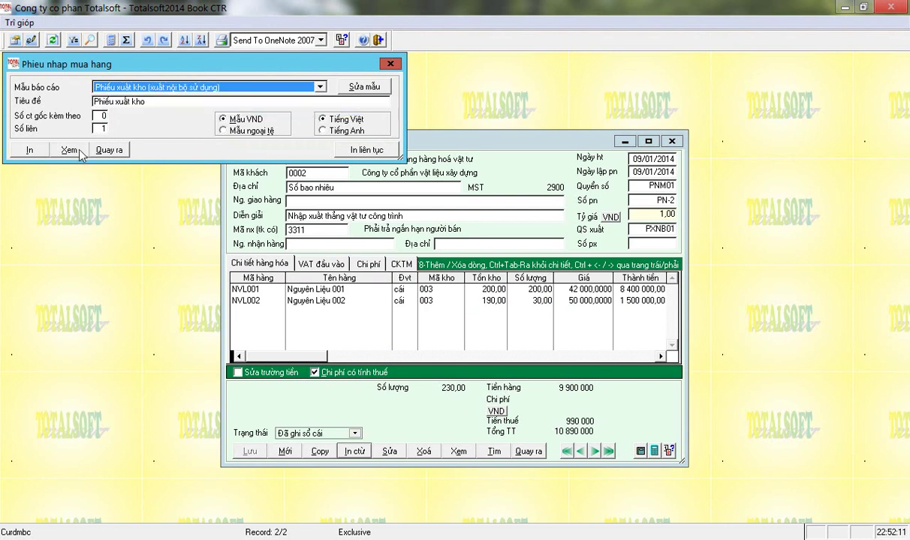
click(75, 149)
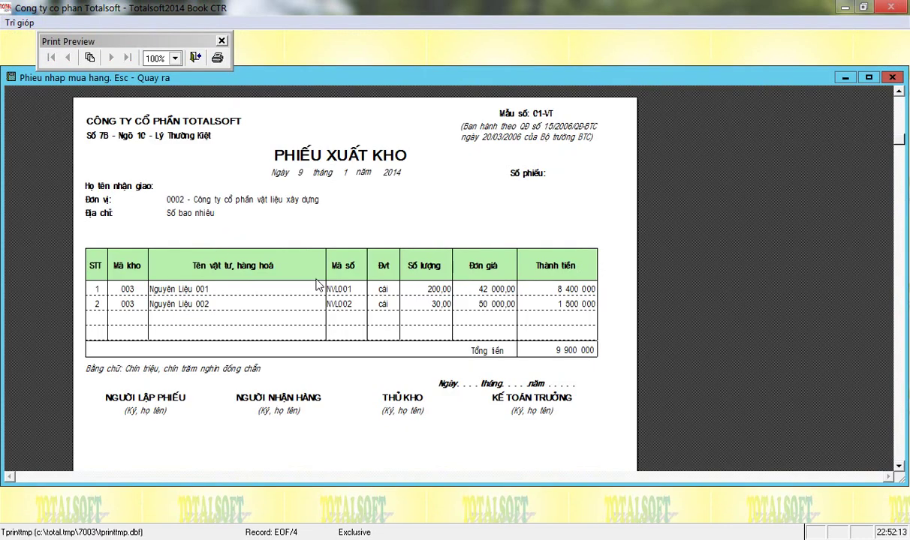
key(Escape)
key(Escape)
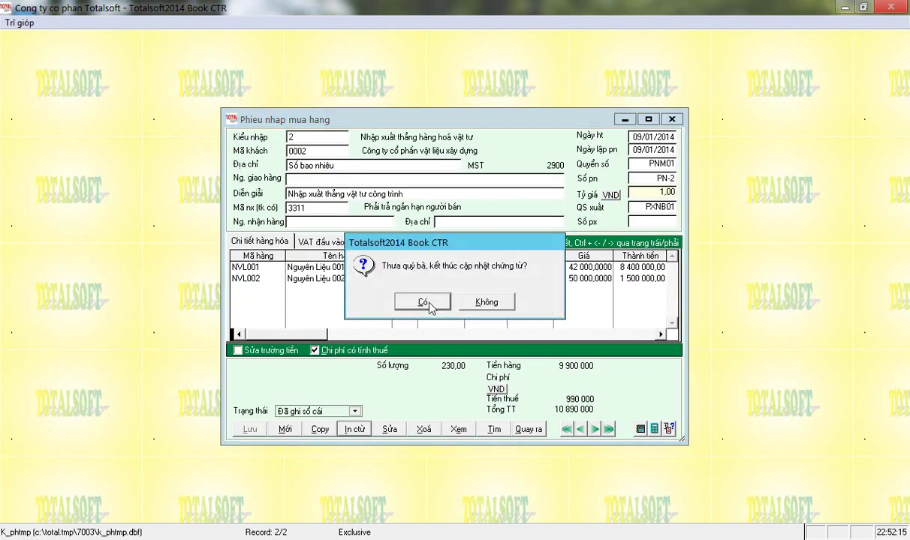
click(428, 303)
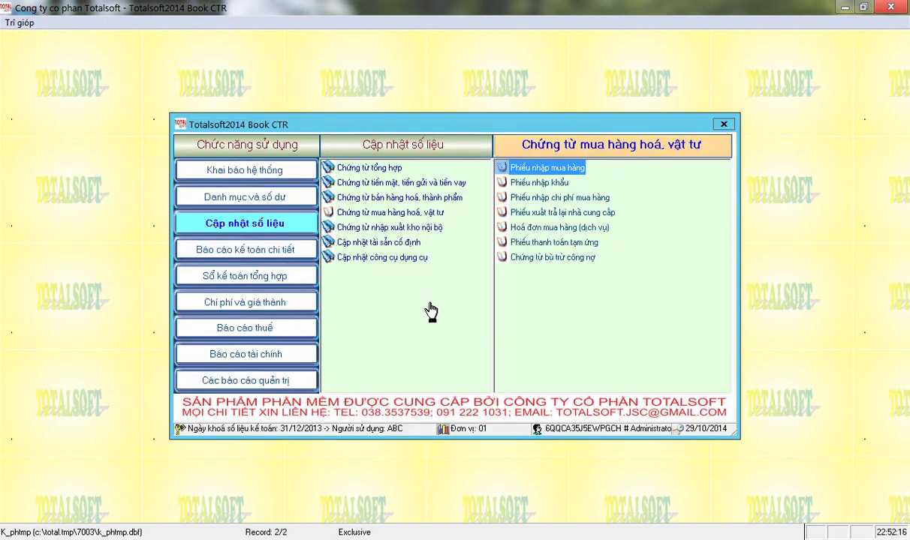
Open Báo cáo giá thành công trình xây lắp (QĐ48) for account 154 and set its start date to 01/01/2014.
click(246, 304)
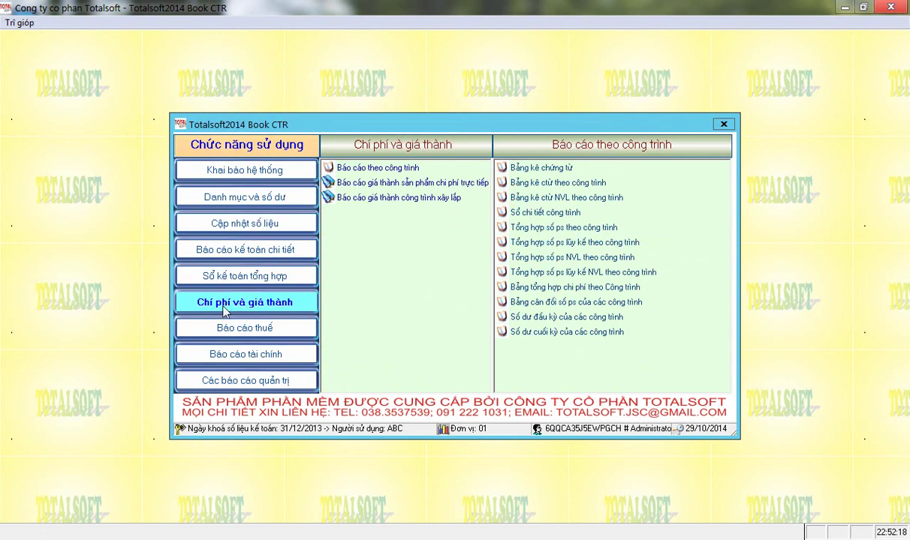
click(407, 201)
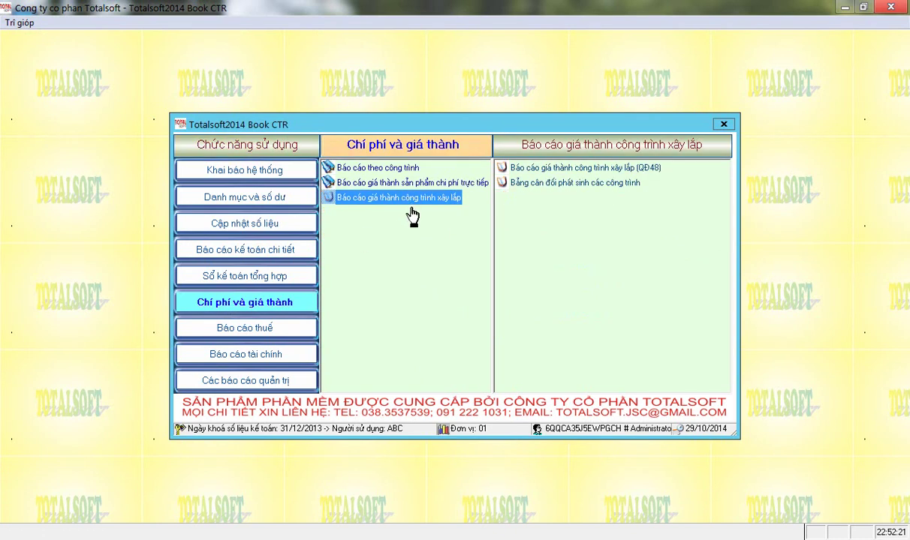
click(571, 170)
double_click(571, 169)
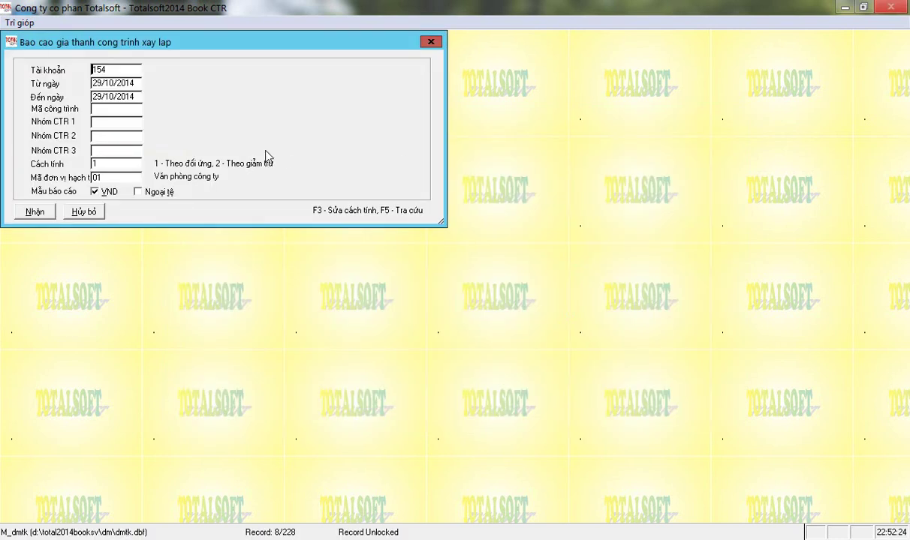
text(0101)
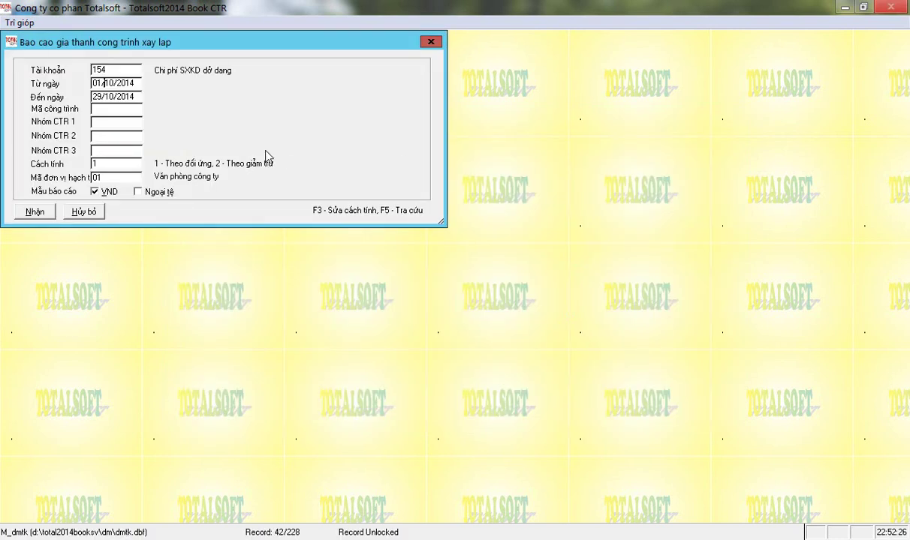
Keep the end date 29/10/2014 and the remaining criteria, and generate the construction project cost report.
key(Return)
key(Up)
key(Up)
key(Down)
key(Down)
key(Up)
key(Up)
key(Down)
key(Down)
key(Down)
key(Up)
key(Up)
key(Up)
key(Down)
key(Down)
key(Down)
key(Return)
key(Return)
key(Return)
key(Return)
key(Return)
key(Return)
key(Return)
key(Return)
key(Return)
key(Down)
key(Return)
key(Return)
key(Return)
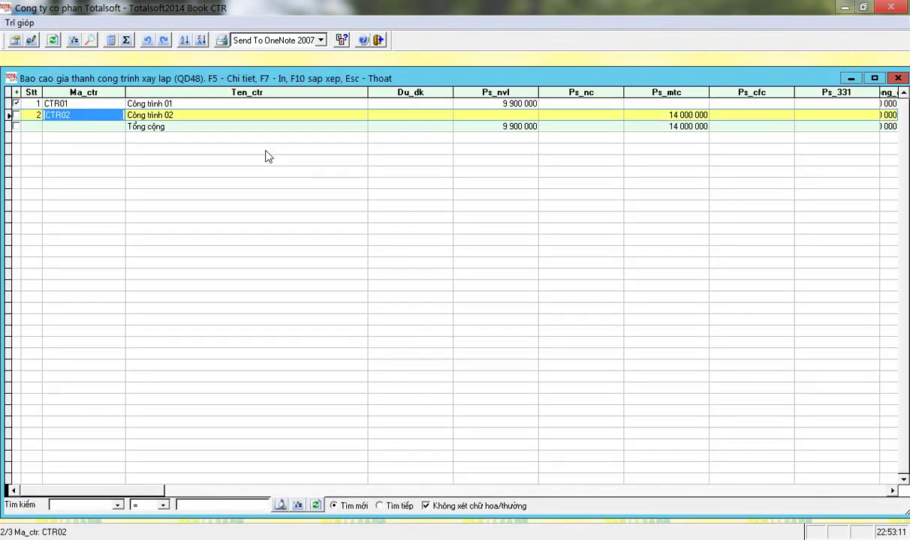
Examine the material costs (Ps_nvl) and machinery costs (Ps_mtc) recorded for projects CTR01 and CTR02.
key(Return)
key(Up)
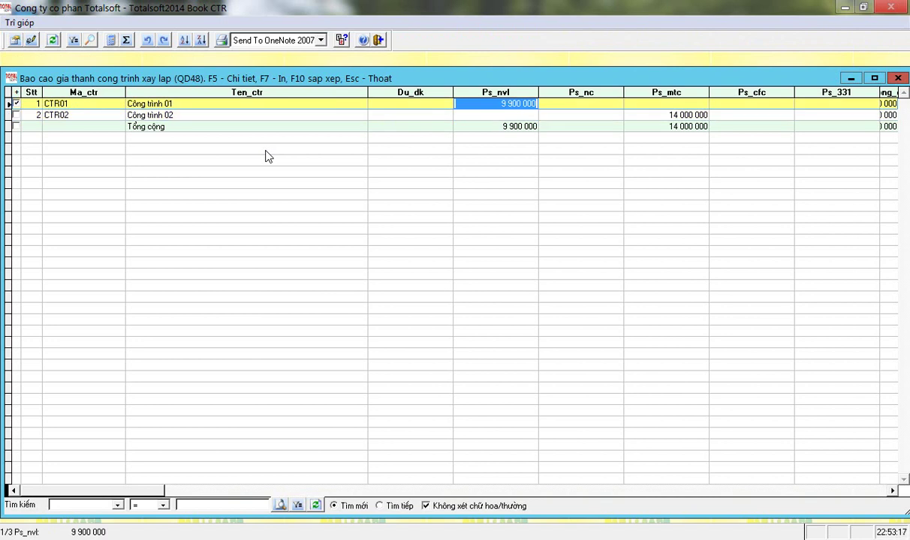
key(Right)
key(Right)
key(Down)
key(Left)
key(Left)
key(Left)
key(Right)
key(Right)
key(Right)
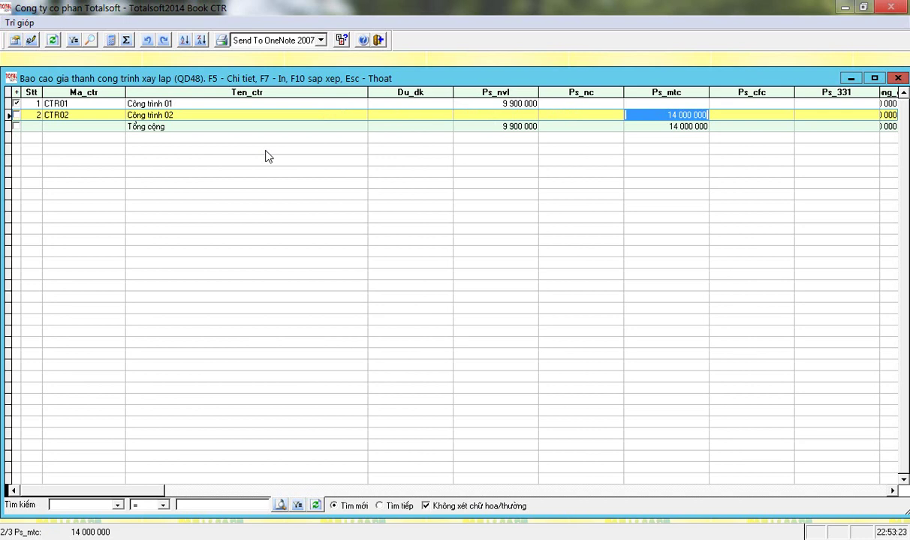
key(Left)
key(Right)
Preview Bảng tổng hợp chi phí sản xuất theo công trình in VND, print its first table and view the second.
key(F7)
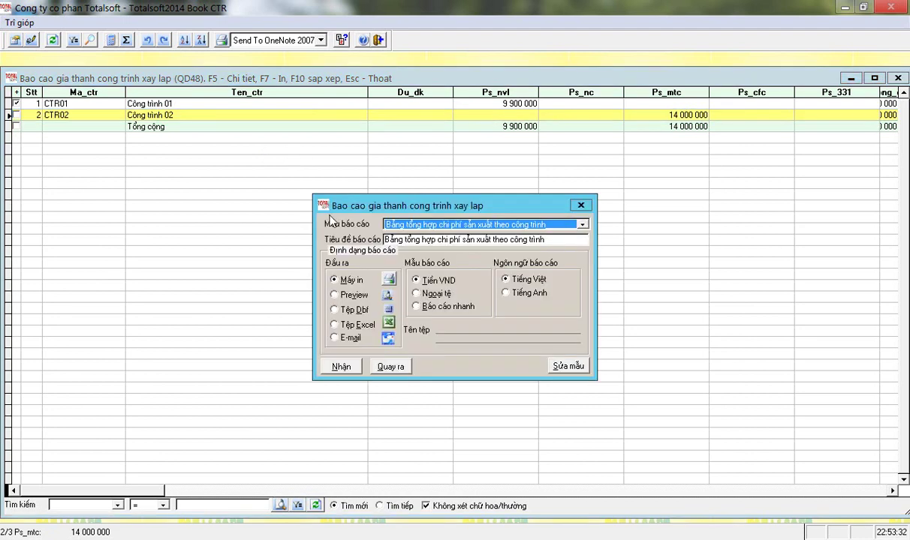
click(352, 297)
click(338, 365)
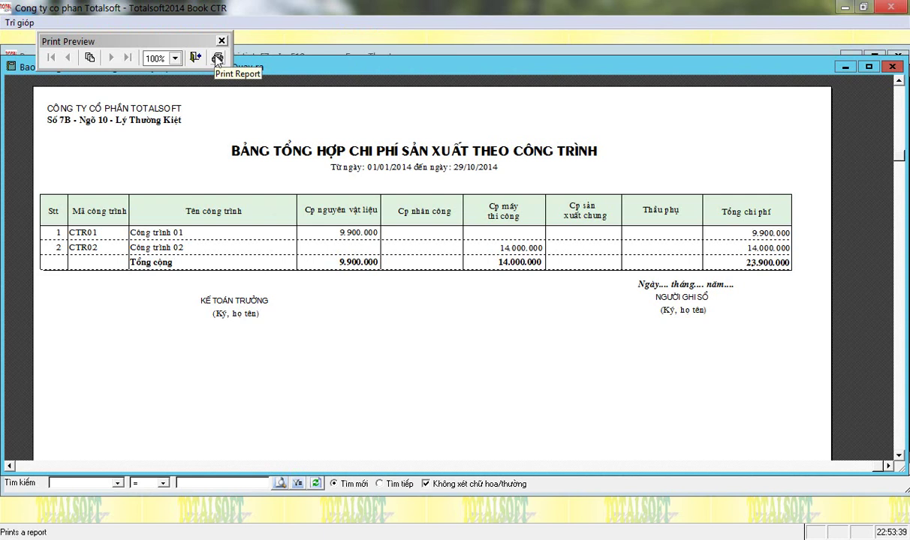
click(217, 58)
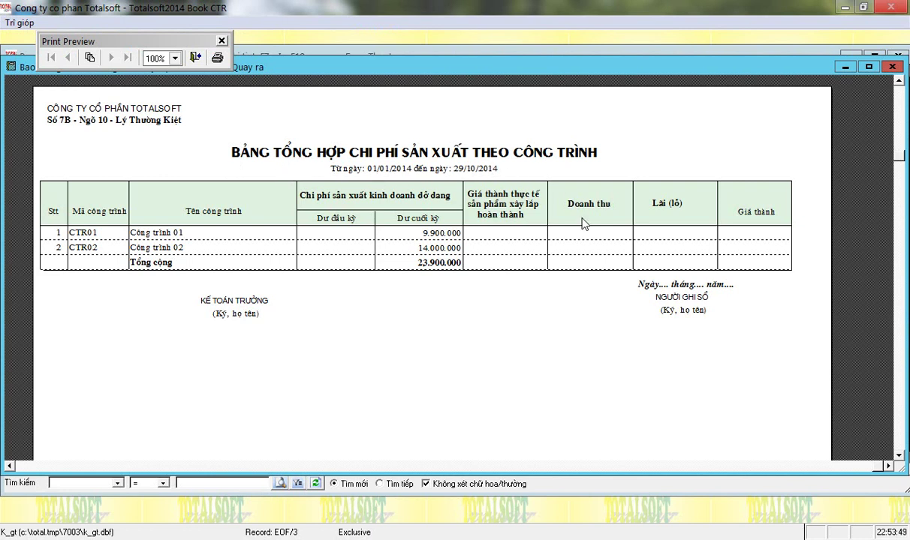
key(Escape)
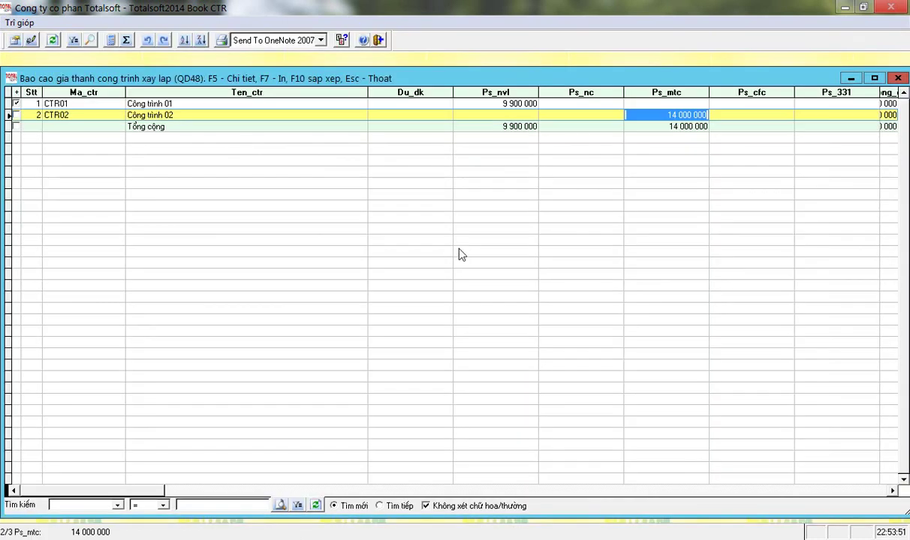
Check the Tong_cp and Ps_331 columns for project CTR02, and close the construction cost report.
click(847, 117)
key(Tab)
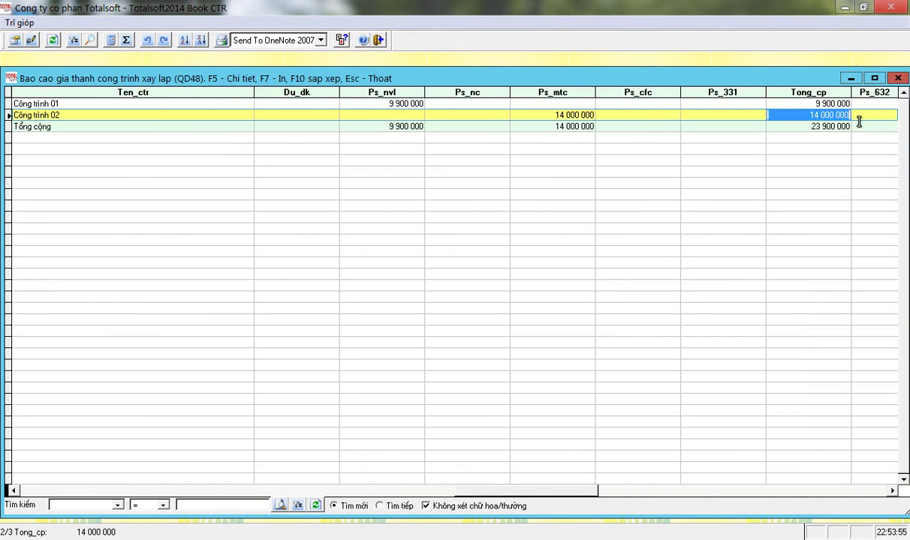
key(shift+Tab)
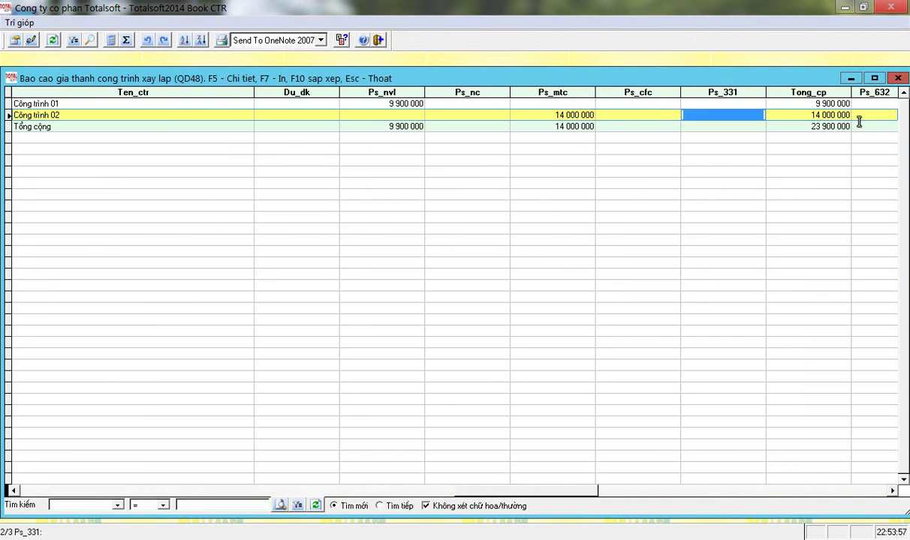
click(531, 116)
click(697, 113)
drag(684, 115, 756, 116)
key(Escape)
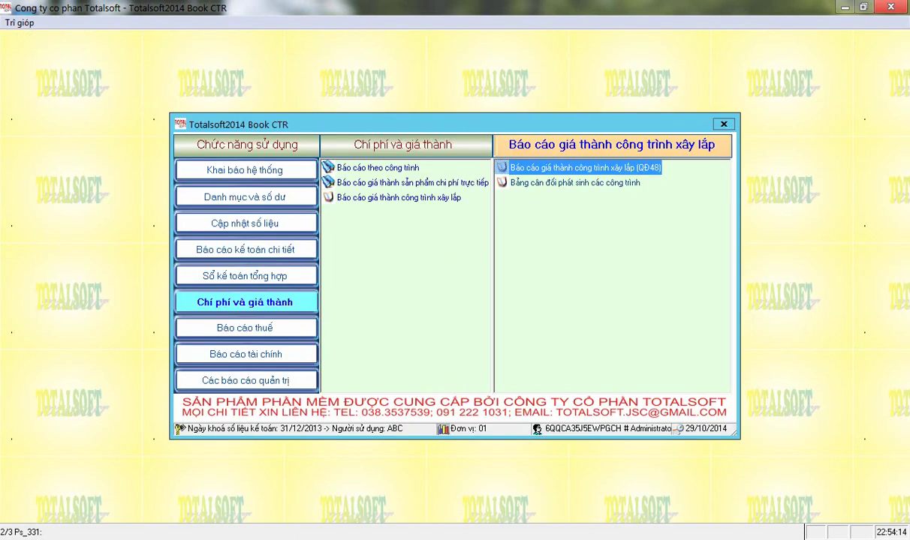
Run the Tổng hợp nhập xuất tồn stock report for 01/01/2014 to 29/10/2014 across all warehouses and materials.
click(261, 247)
click(367, 274)
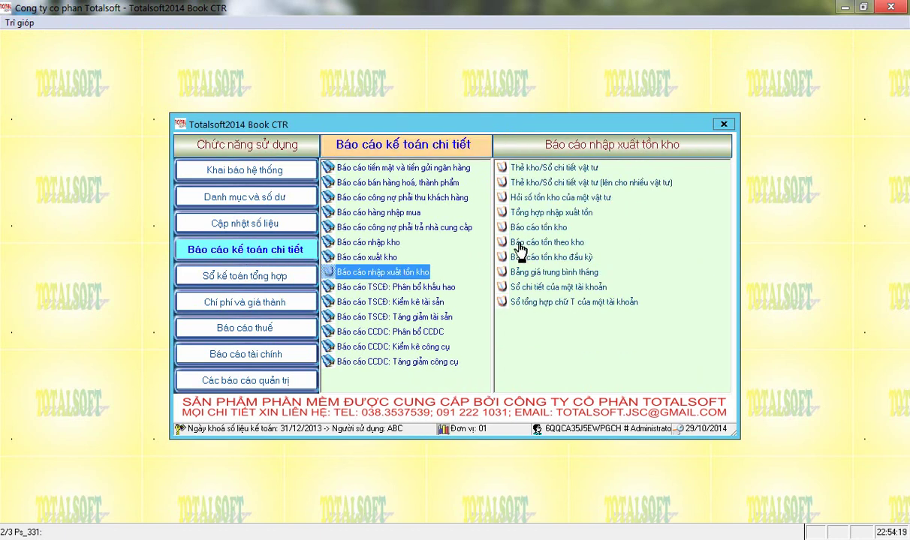
click(539, 214)
click(539, 214)
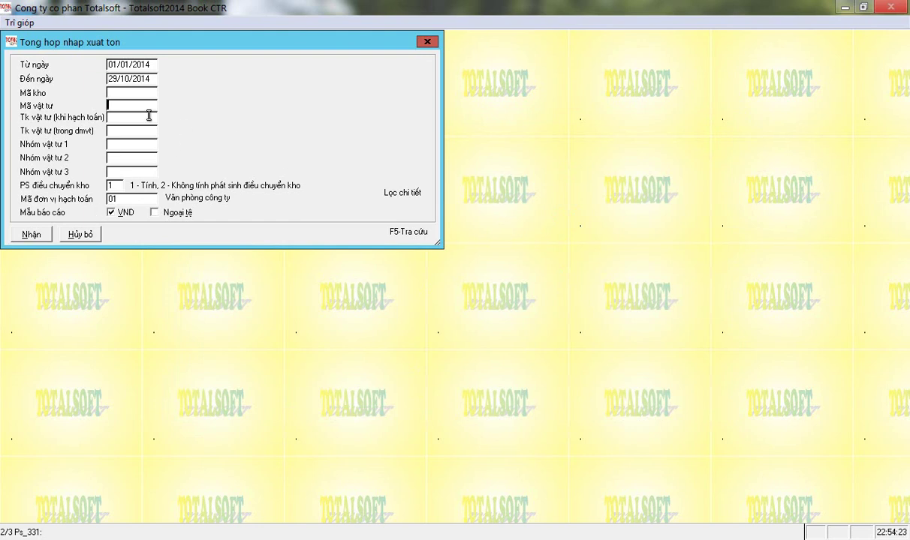
click(45, 236)
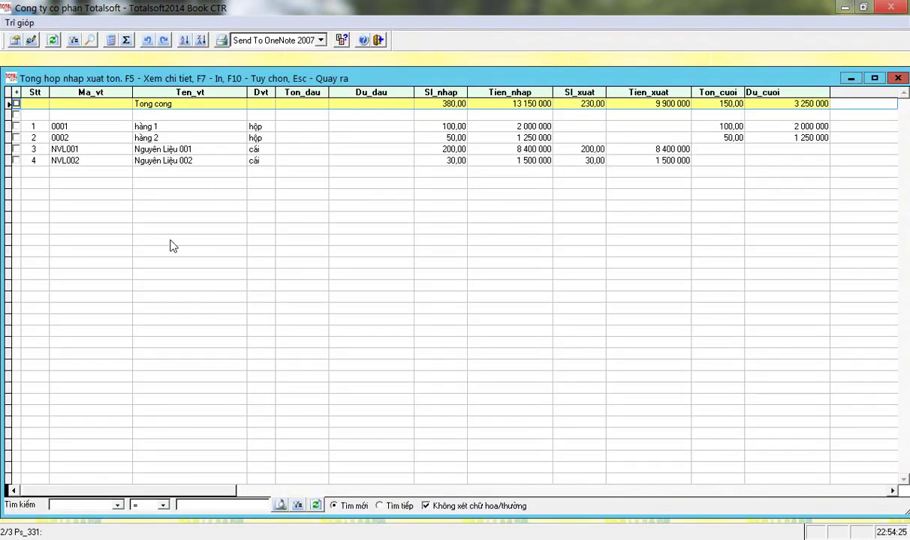
Check the received quantities (Sl_nhap) and values (Tien_nhap) of hàng 1 and hàng 2 in the stock report.
click(443, 126)
click(518, 126)
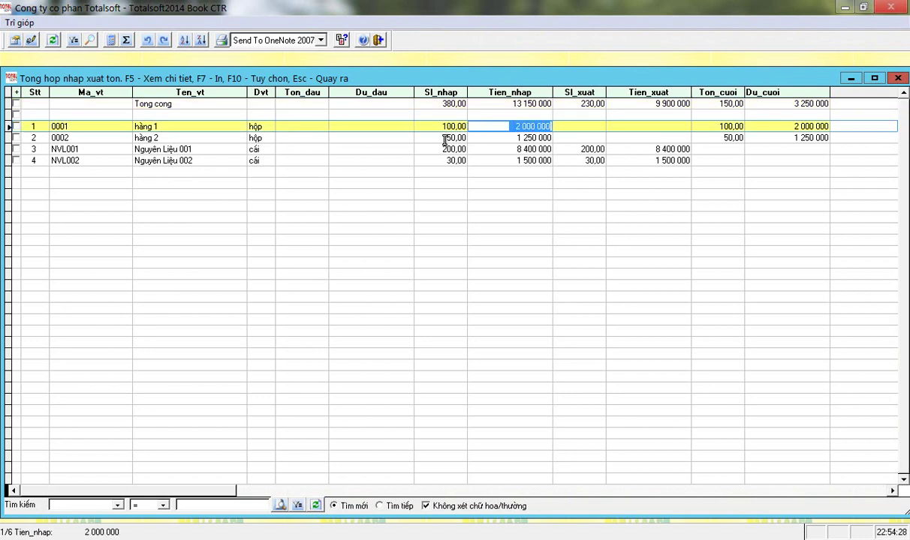
click(424, 128)
click(420, 138)
click(525, 137)
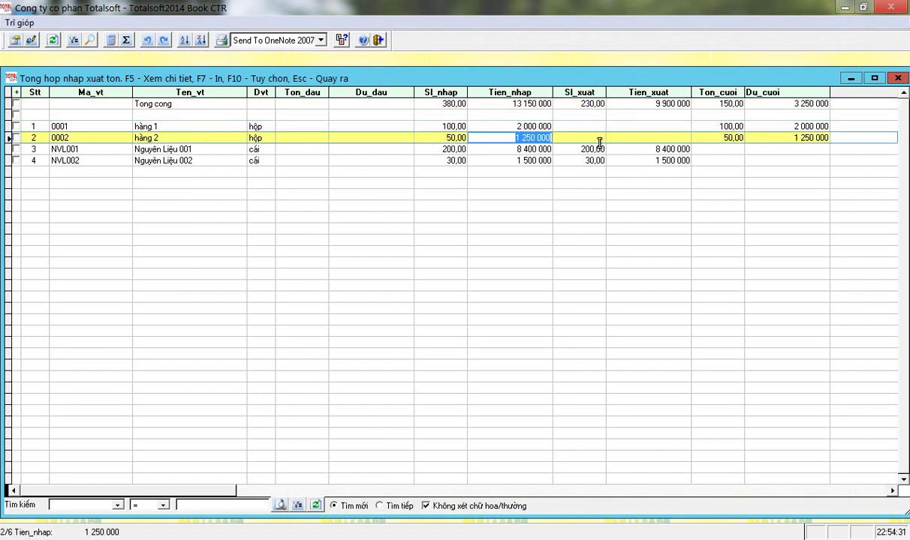
Check the received and issued quantities and values of materials NVL001 and NVL002, and close the stock report.
click(207, 148)
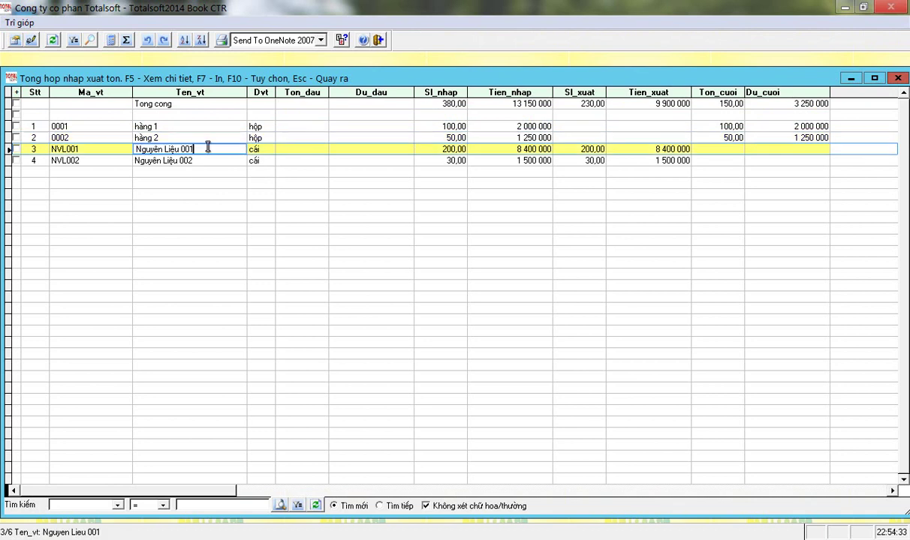
click(196, 159)
click(422, 148)
click(503, 148)
click(583, 103)
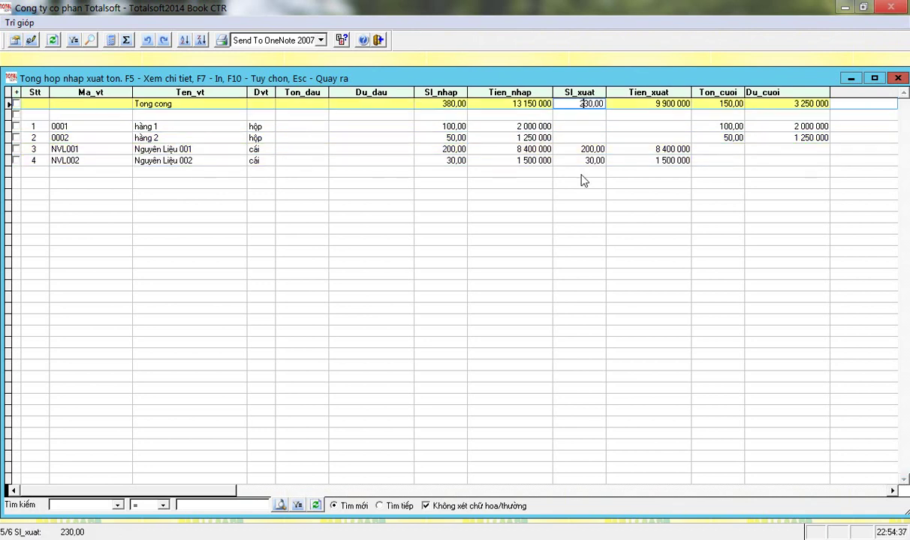
click(584, 149)
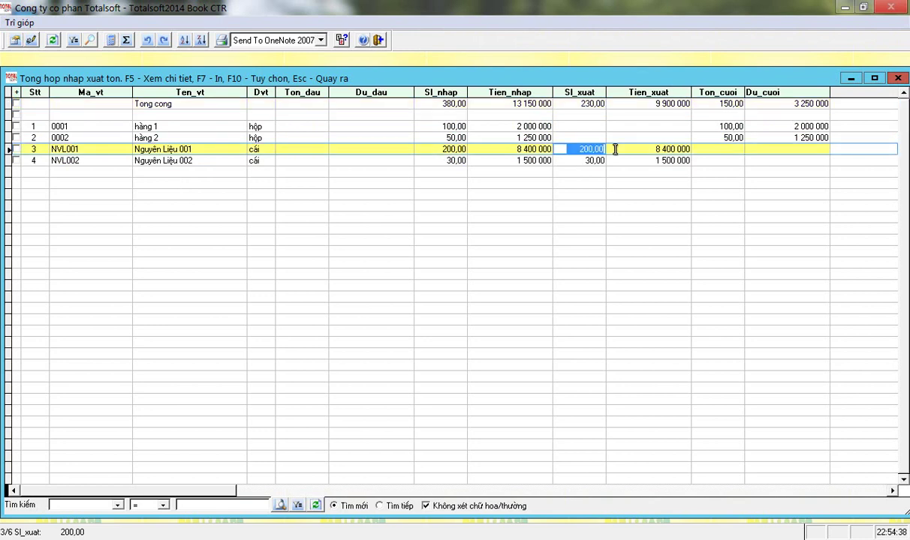
click(647, 150)
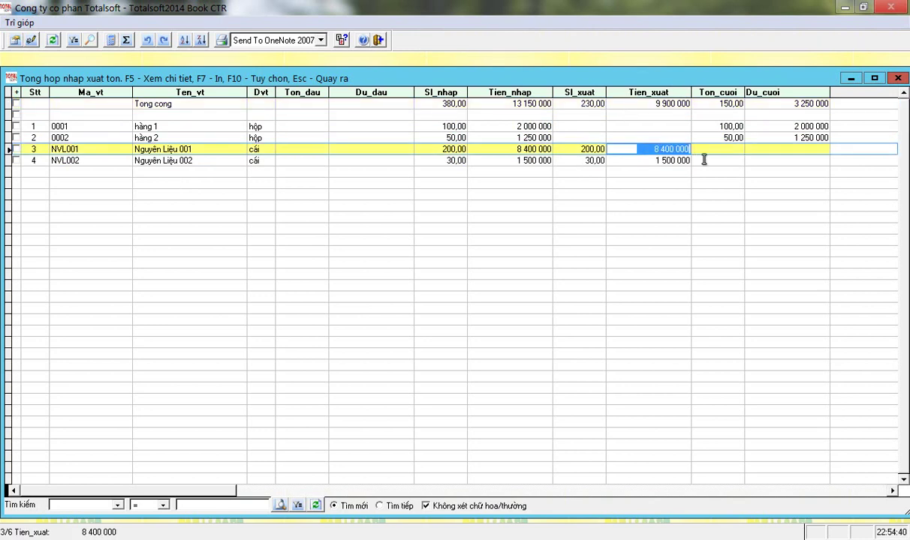
click(900, 81)
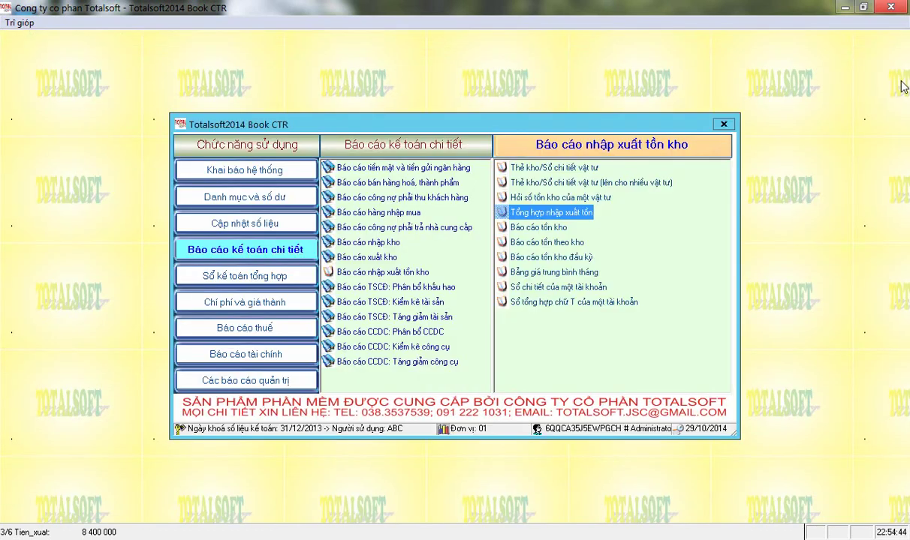
Run the Bảng cân đối số ps của các tài khoản report from the QĐ 48/2006 financial reports.
click(268, 357)
click(411, 168)
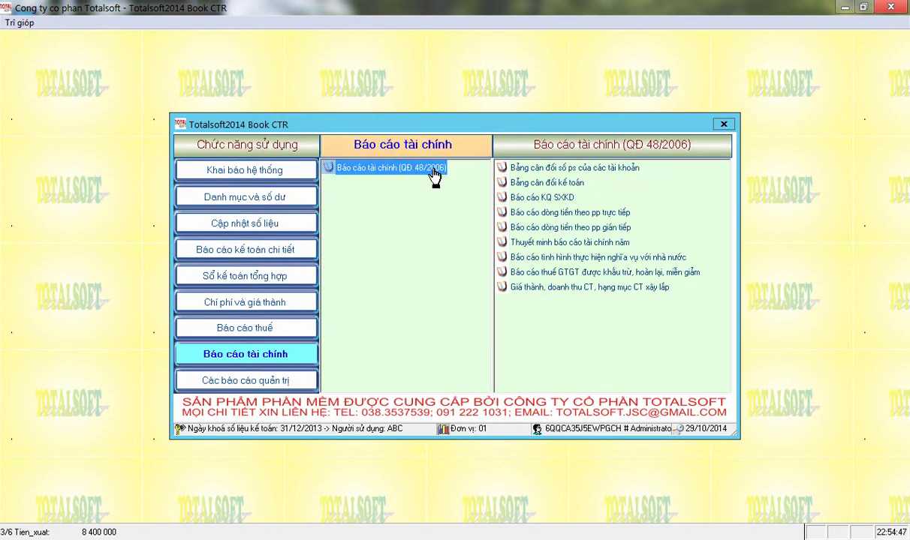
double_click(545, 168)
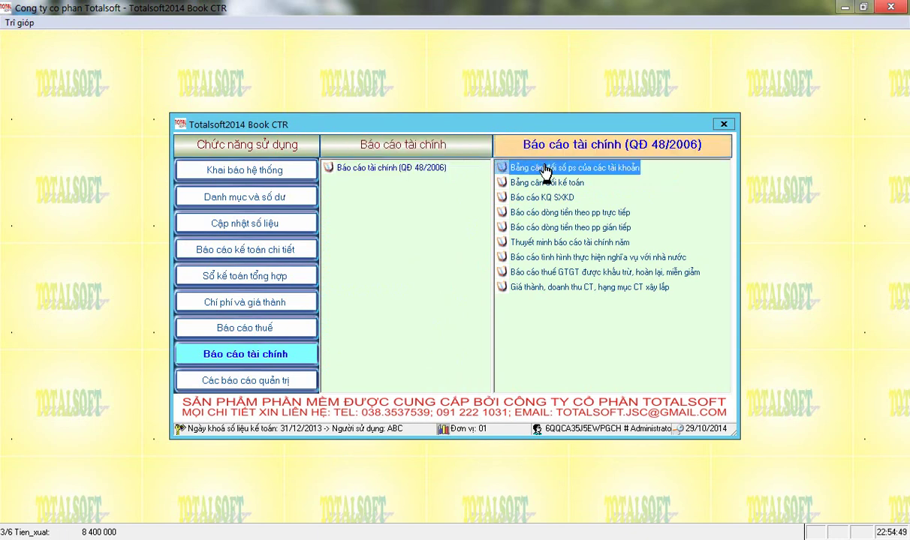
click(37, 155)
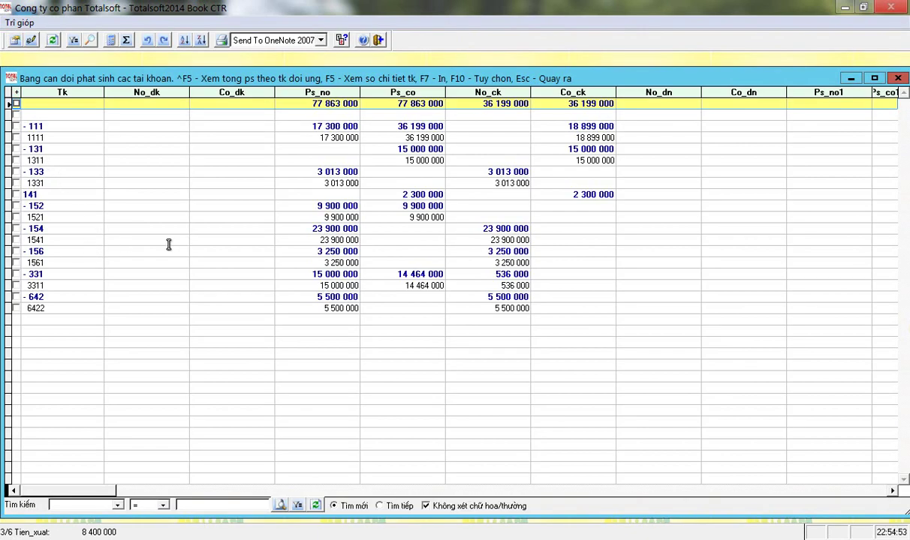
Display the detailed ledger of account 1541 and check the machine-hire entry PC-81's voucher, supplier, description and debit amount.
click(304, 240)
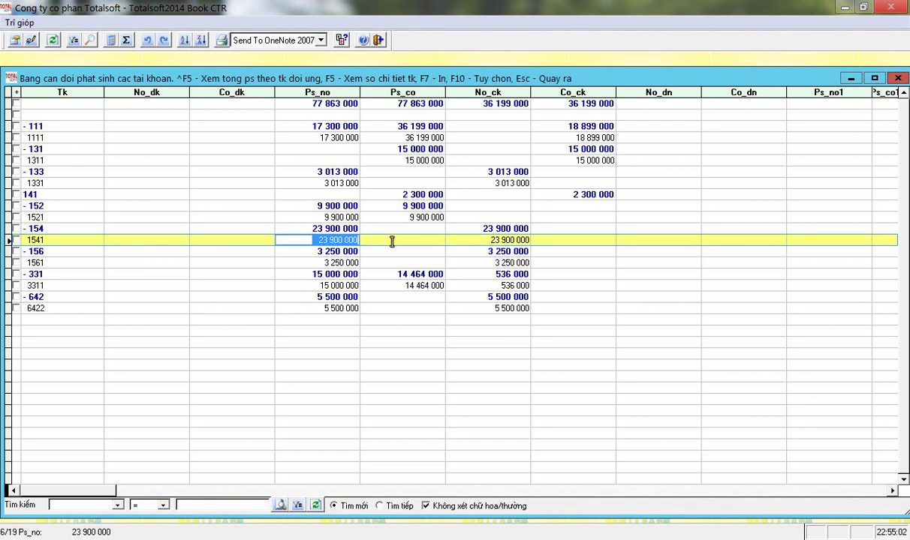
key(F5)
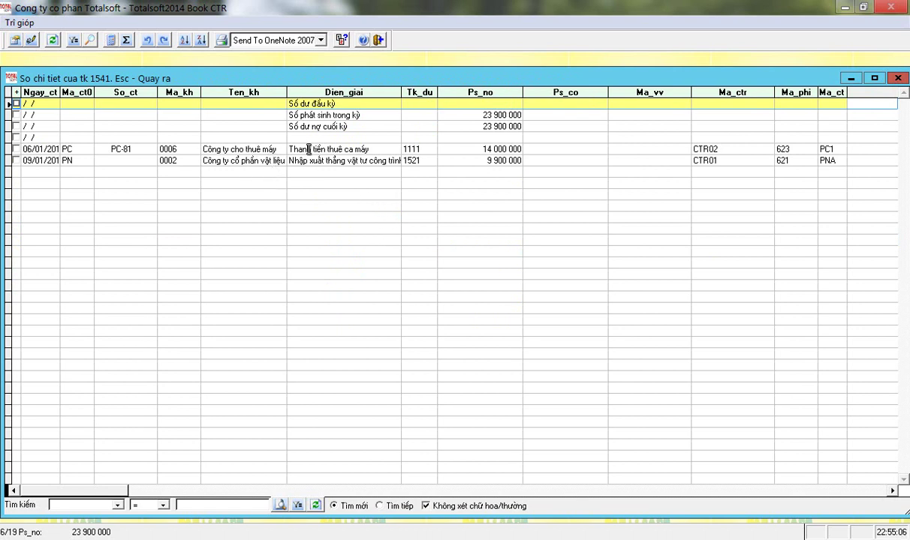
click(75, 149)
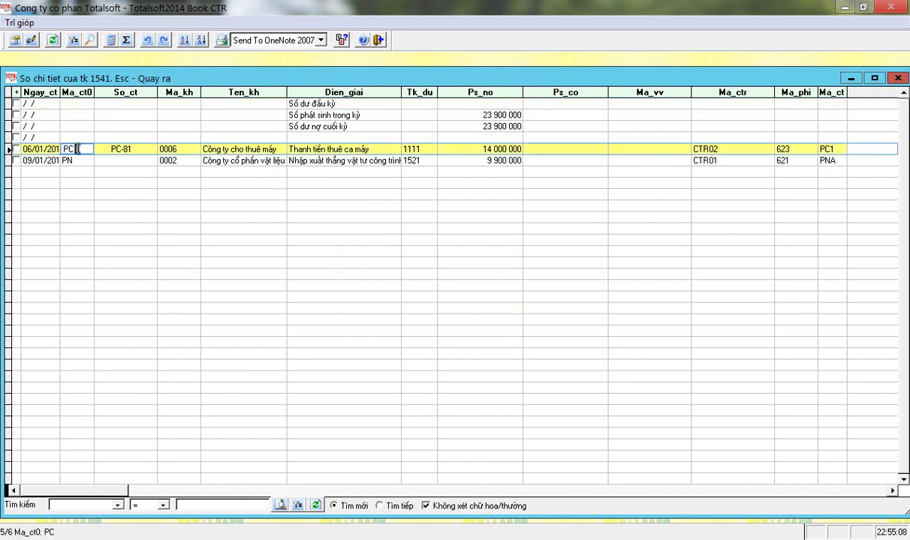
click(123, 149)
click(227, 147)
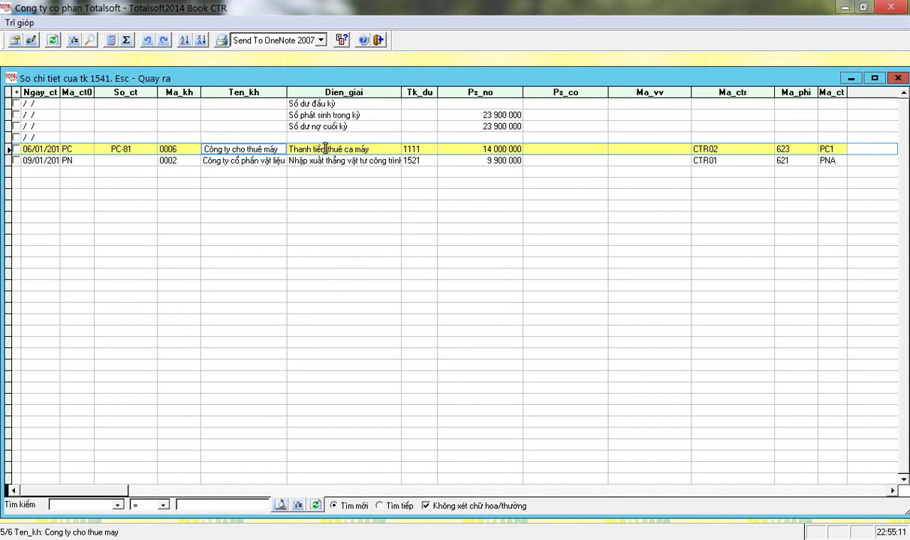
click(362, 148)
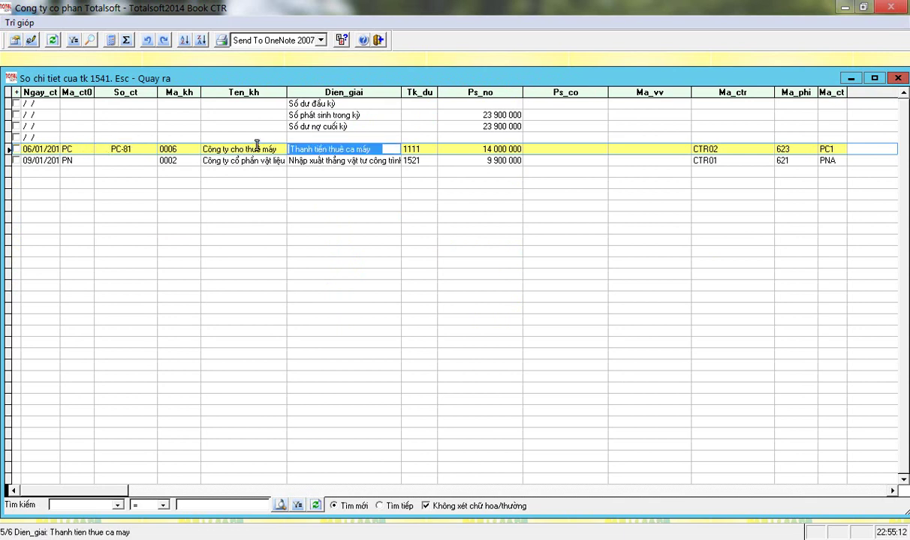
click(461, 148)
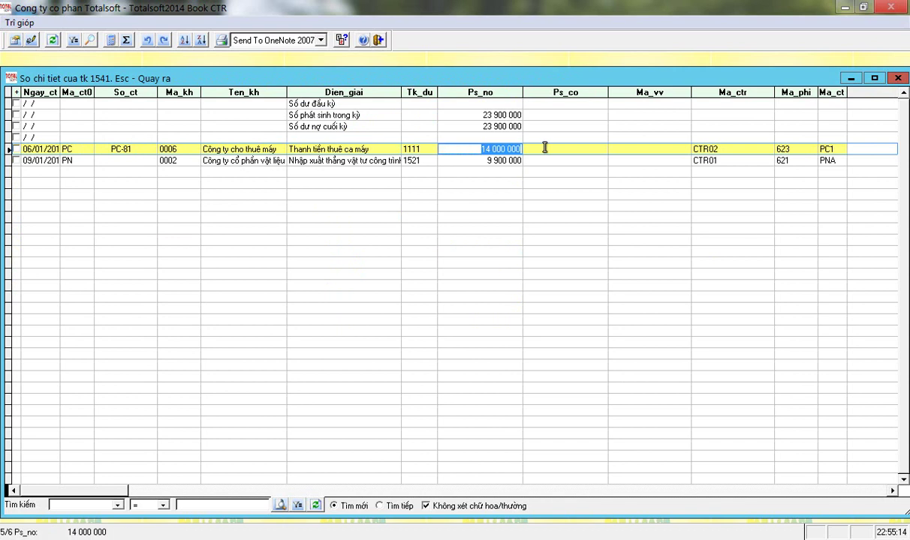
Check the direct-issue material entry in the 1541 ledger and compare both entries' debit amounts and project codes (Ma_ctr).
click(298, 160)
drag(298, 161, 522, 159)
click(441, 161)
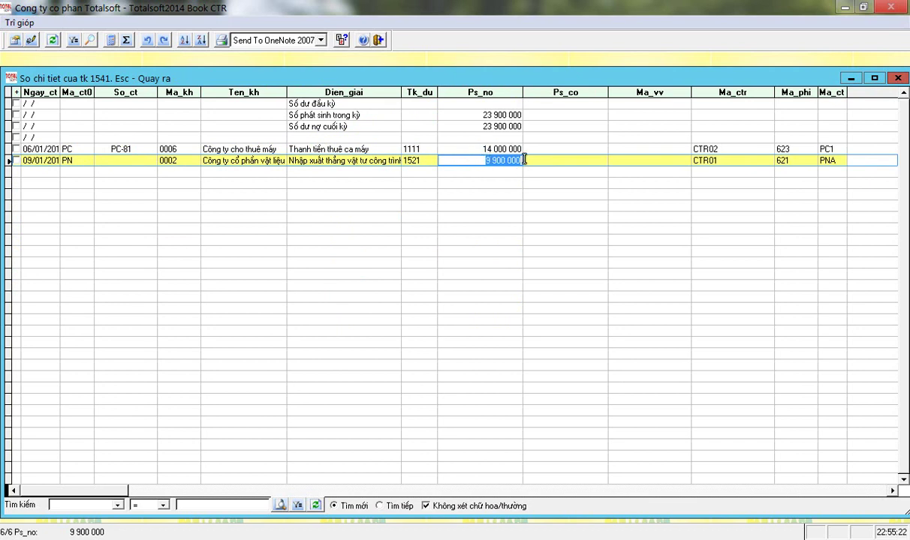
click(689, 159)
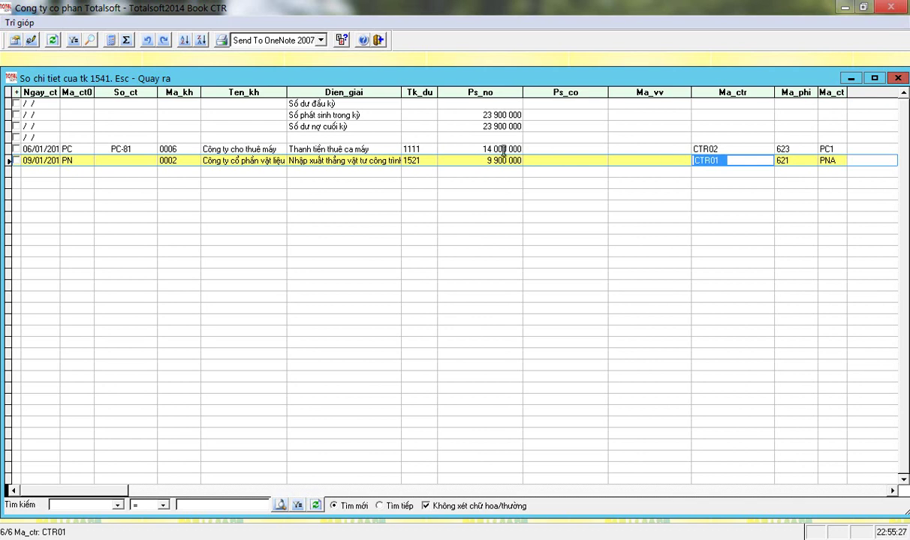
click(689, 149)
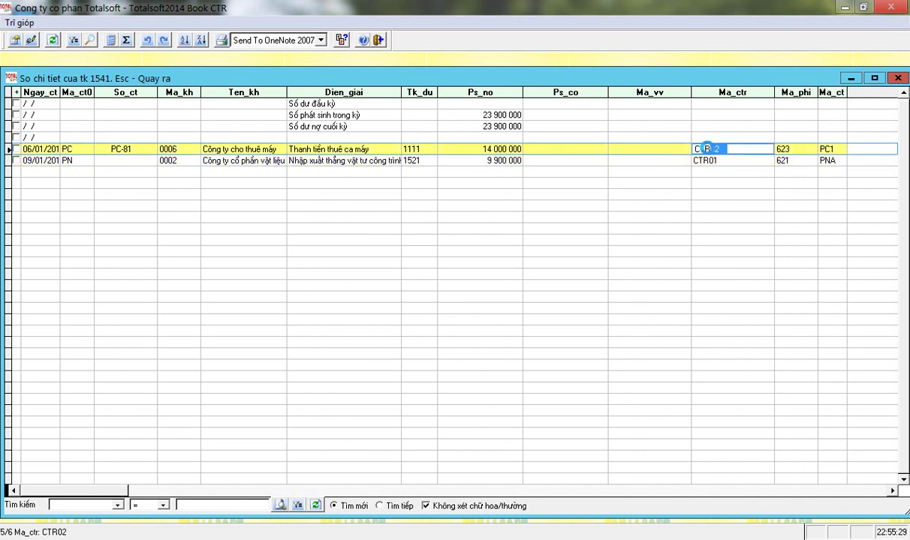
drag(479, 148, 529, 148)
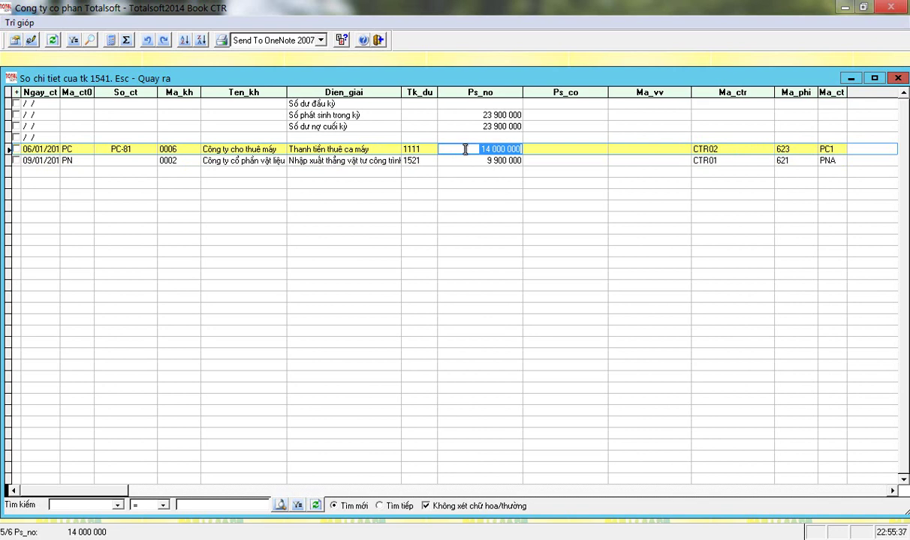
click(720, 147)
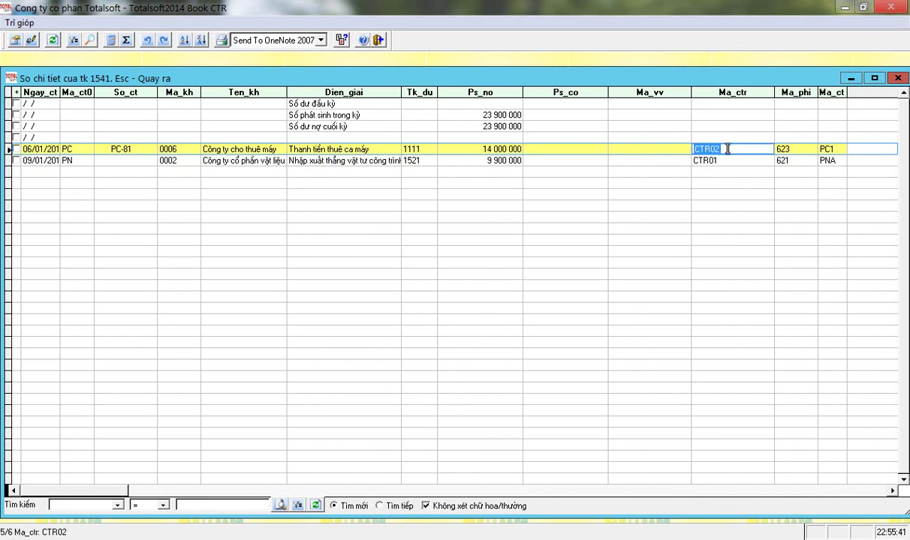
Compare the cost codes (Ma_phi) of the CTR01 material entry and the CTR02 machine-hire entry in the 1541 ledger.
key(Tab)
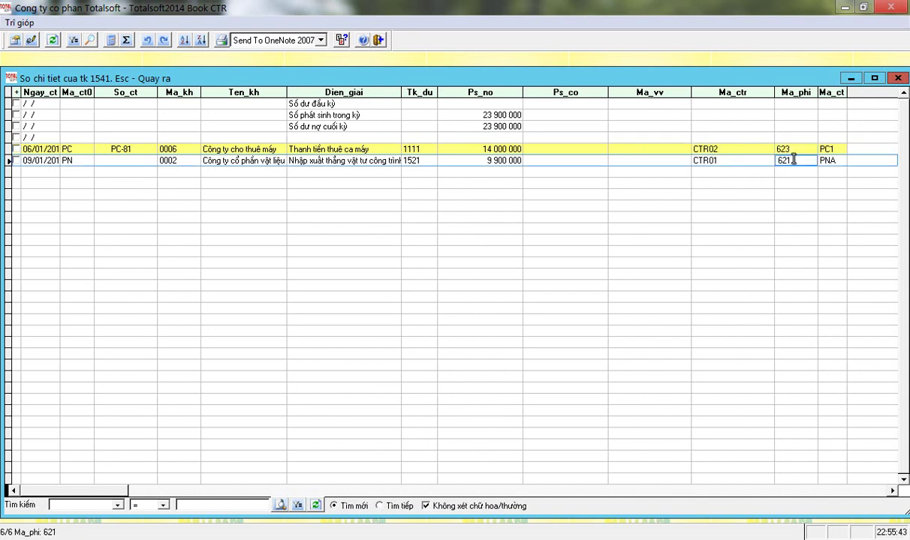
click(794, 160)
click(725, 156)
click(797, 161)
double_click(798, 161)
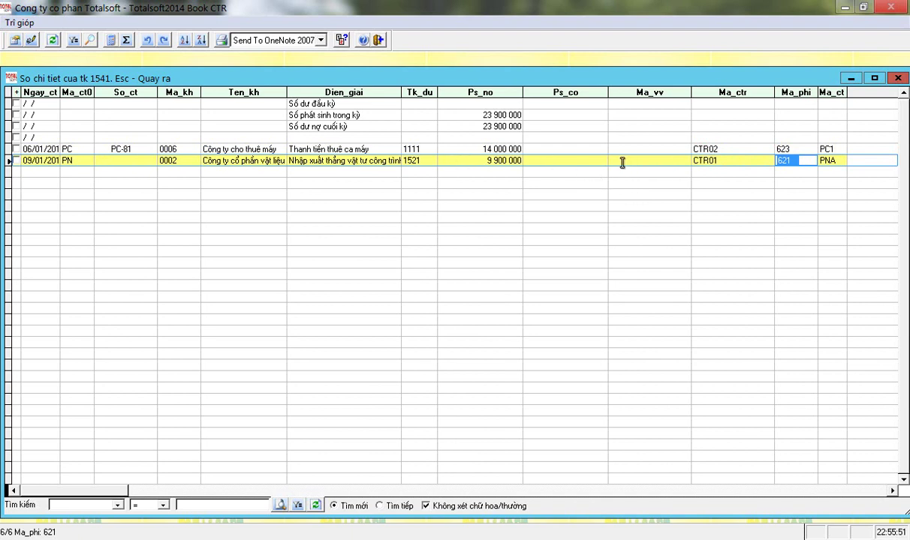
click(338, 147)
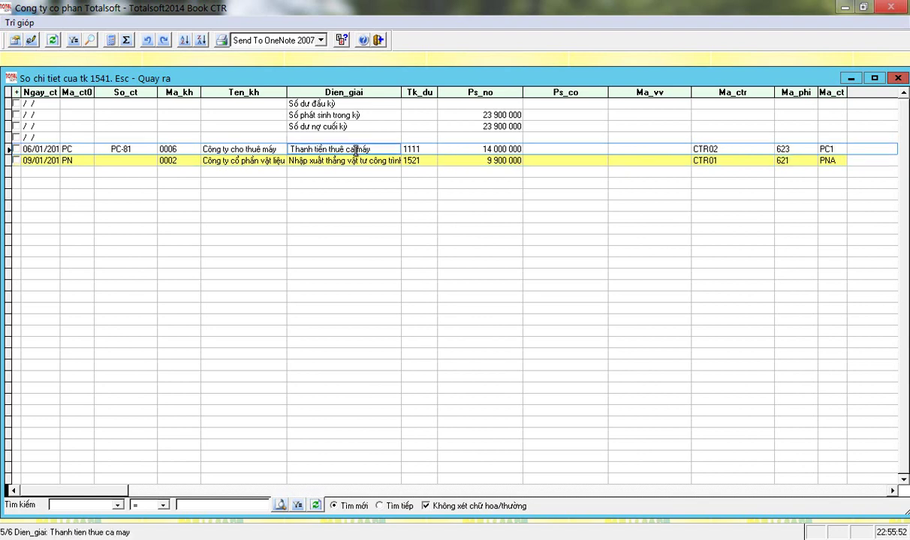
click(719, 147)
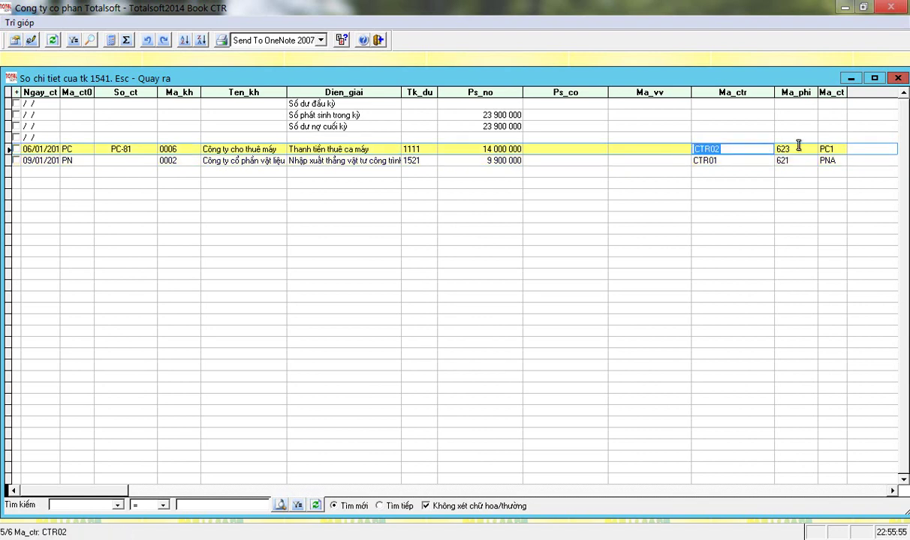
key(Tab)
click(367, 148)
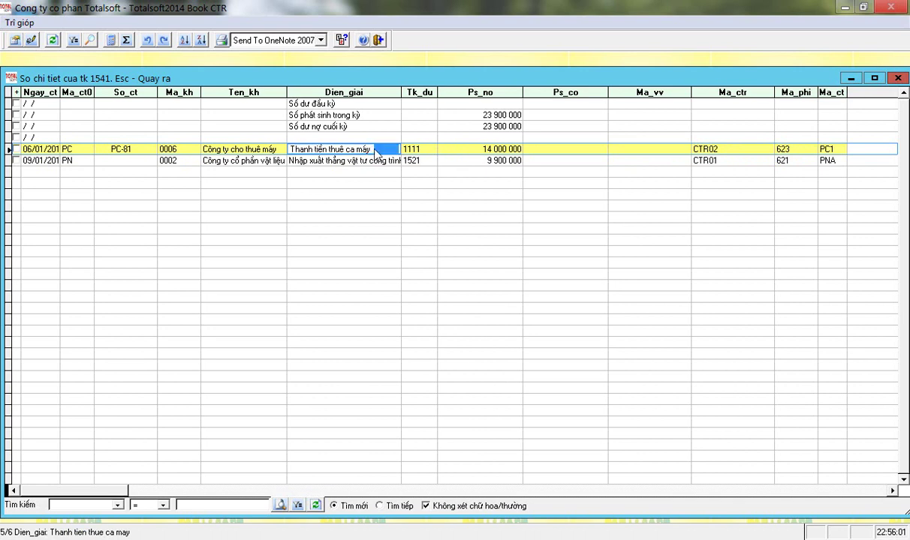
Open cash payment voucher PC-81 from the 1541 ledger for editing, re-save it without changes and close it.
double_click(375, 149)
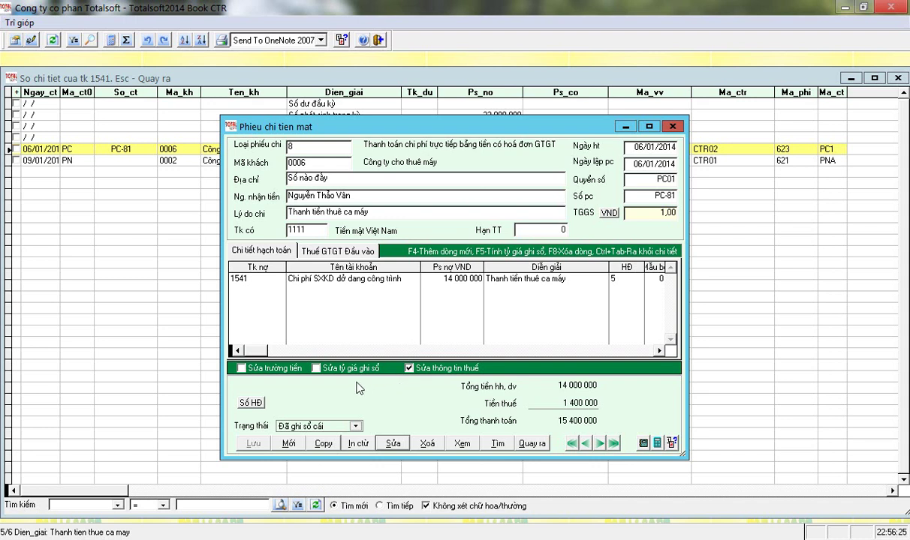
click(393, 444)
click(253, 443)
click(531, 444)
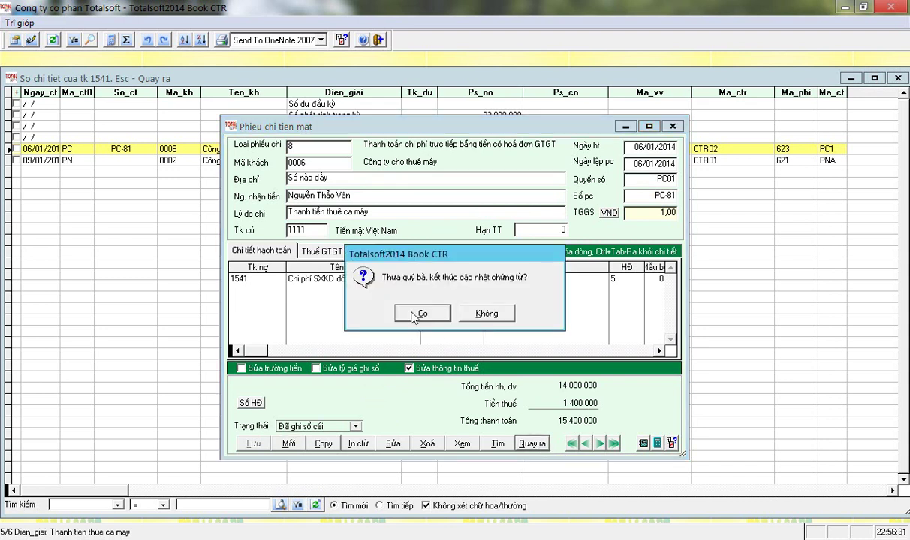
click(417, 314)
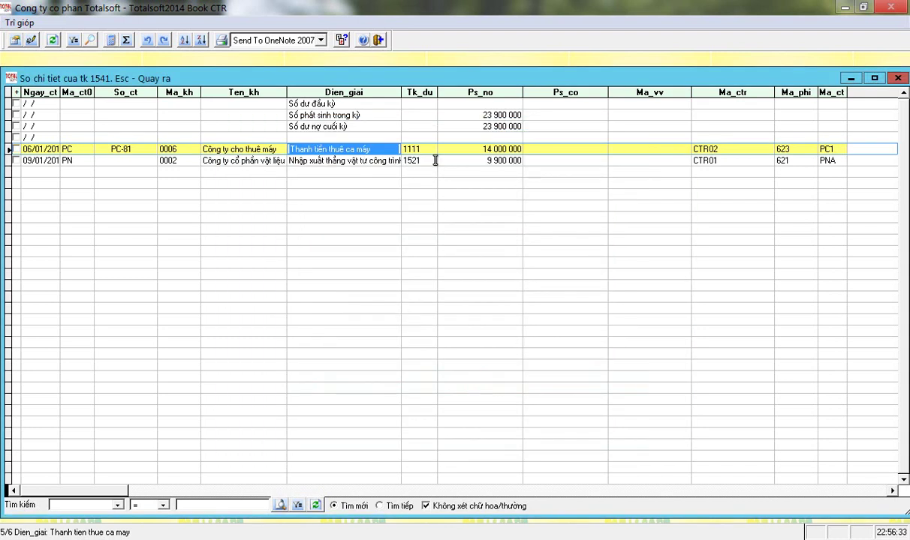
Review the descriptions of both 1541 entries, and close the ledger and the account balance report.
click(368, 160)
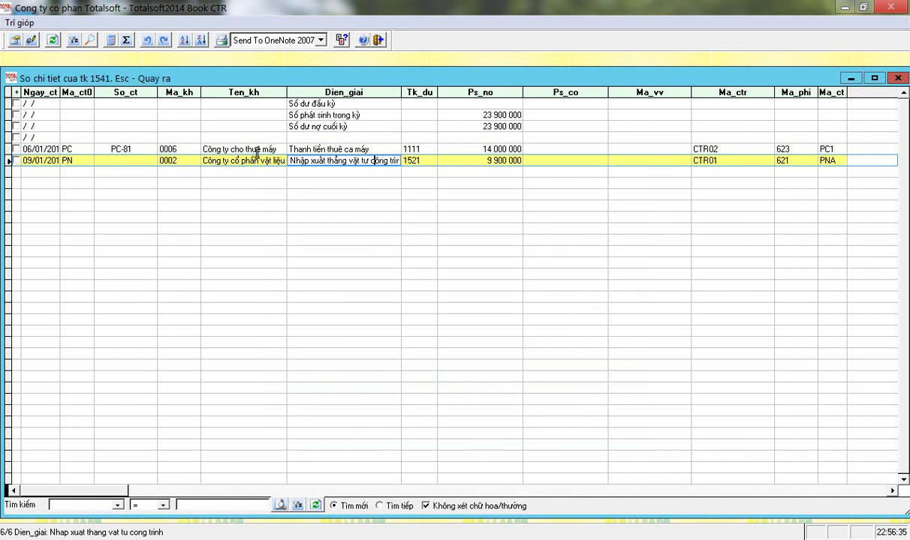
click(341, 146)
key(Escape)
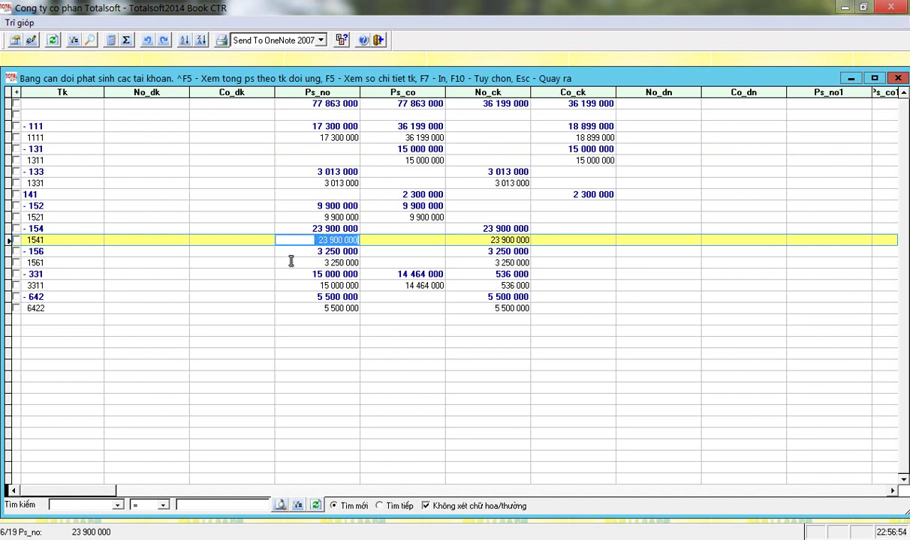
key(Escape)
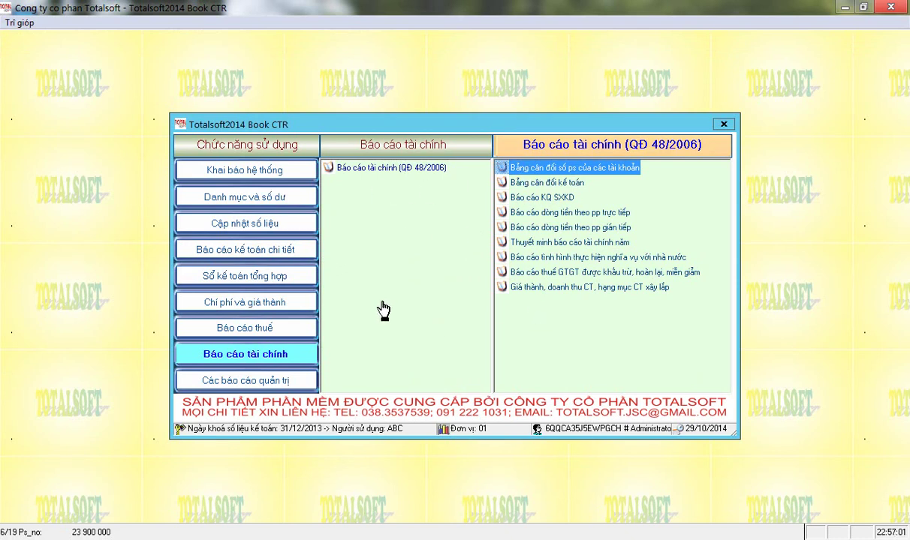
Open the Phiếu nhập mua hàng purchase receipt form among the goods and material purchase vouchers.
click(246, 228)
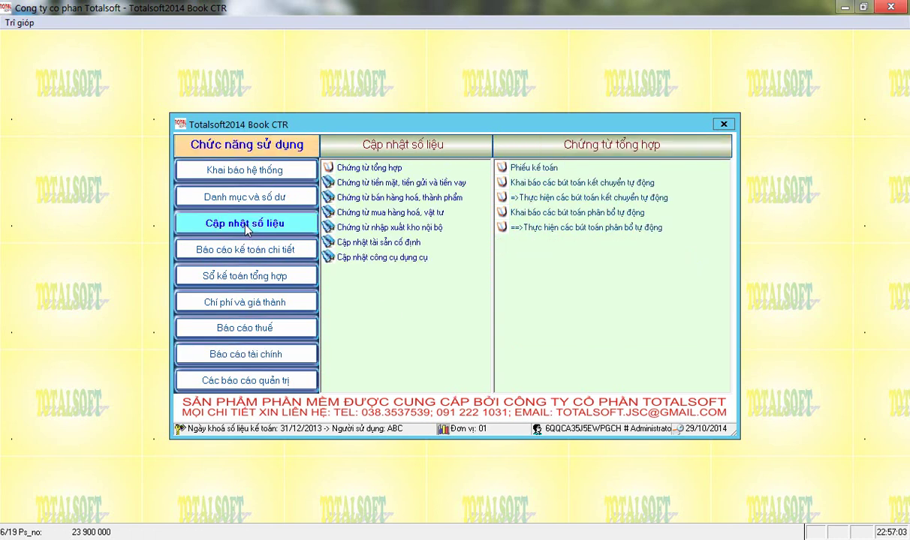
click(375, 215)
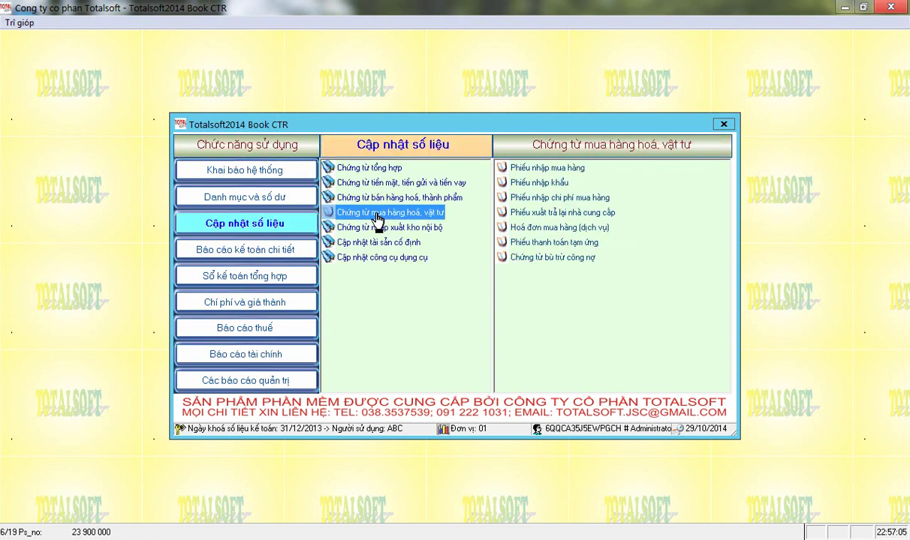
double_click(538, 169)
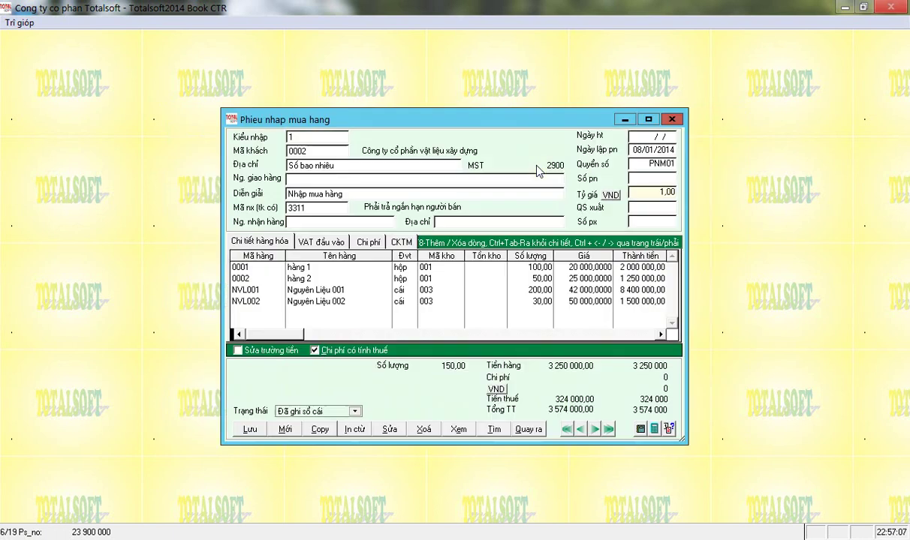
Open purchase receipt PN-2, the direct-issue receipt for project CTR01, for editing.
click(347, 184)
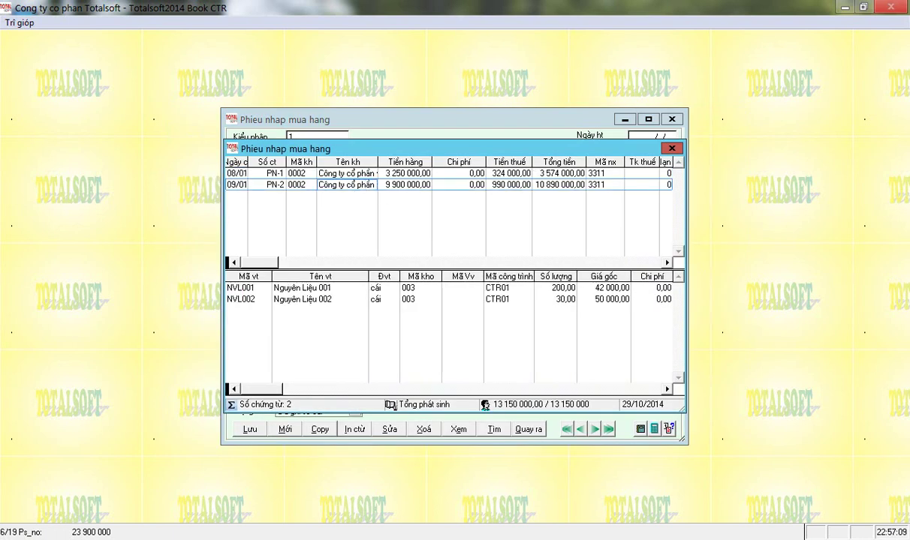
double_click(355, 185)
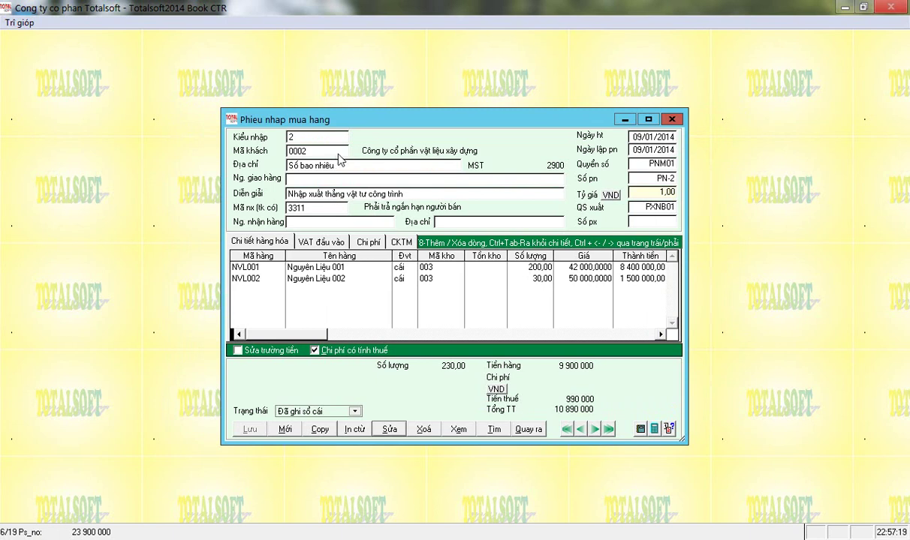
click(389, 431)
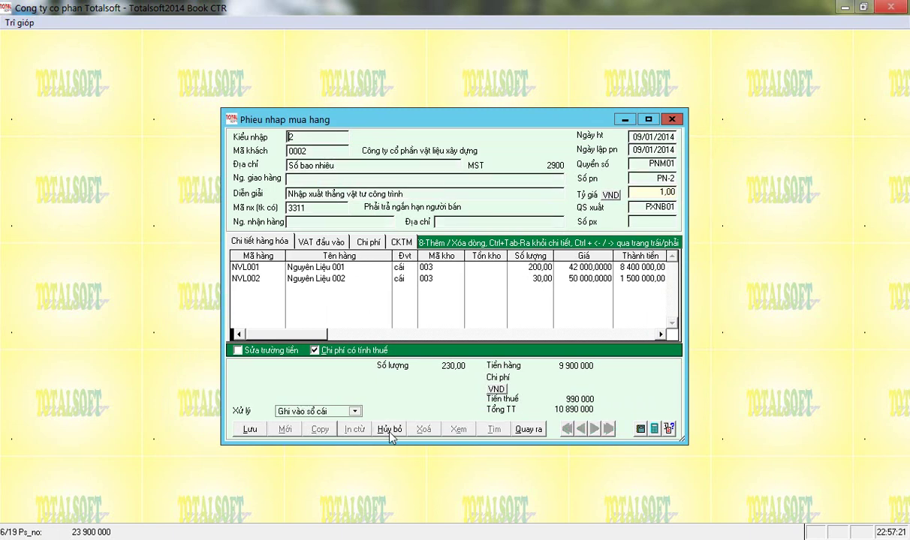
Enter a total purchase cost (Tổng chi phí) of 100 000 on the receipt and allocate it automatically to NVL001 and NVL002.
click(370, 243)
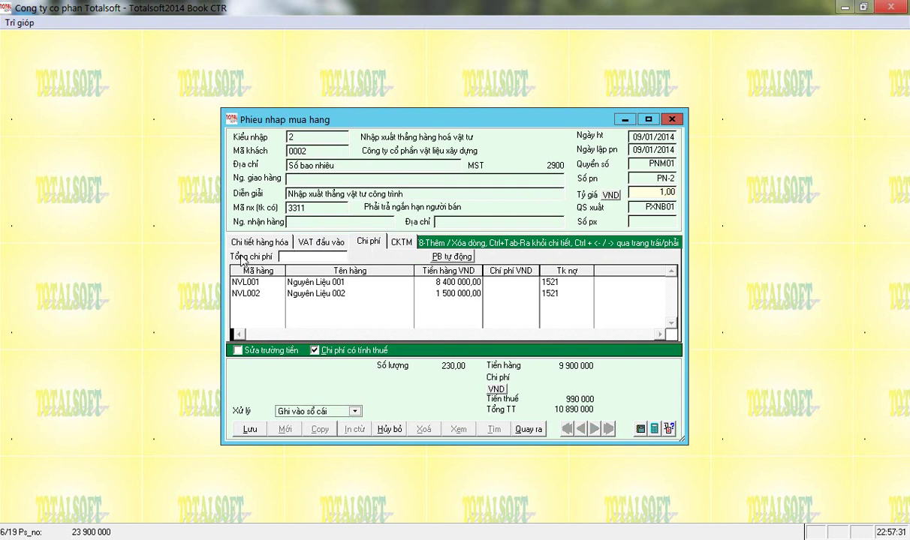
text(10 000)
click(445, 257)
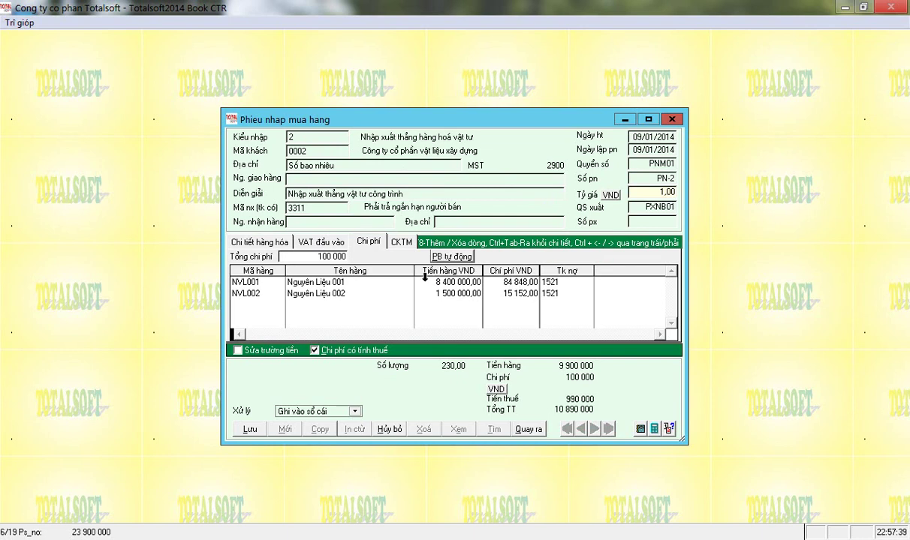
click(535, 282)
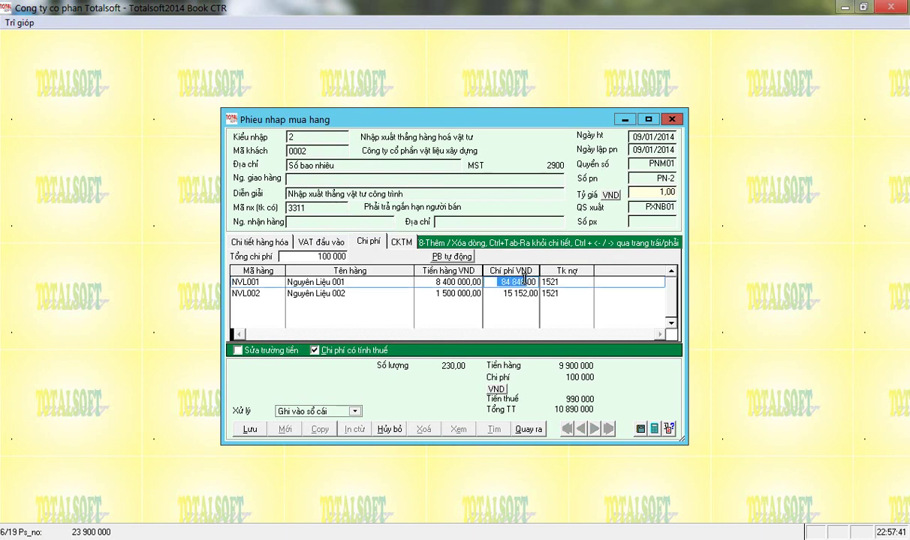
click(506, 293)
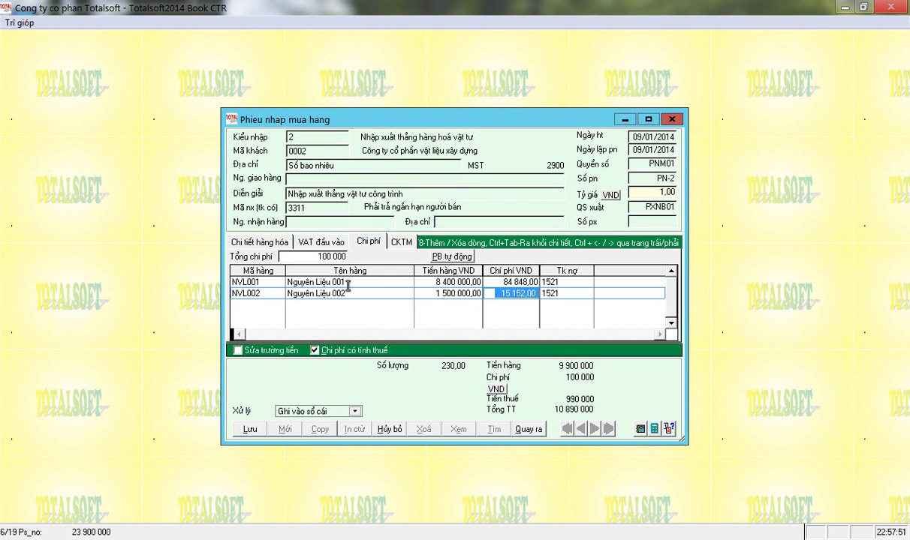
click(435, 256)
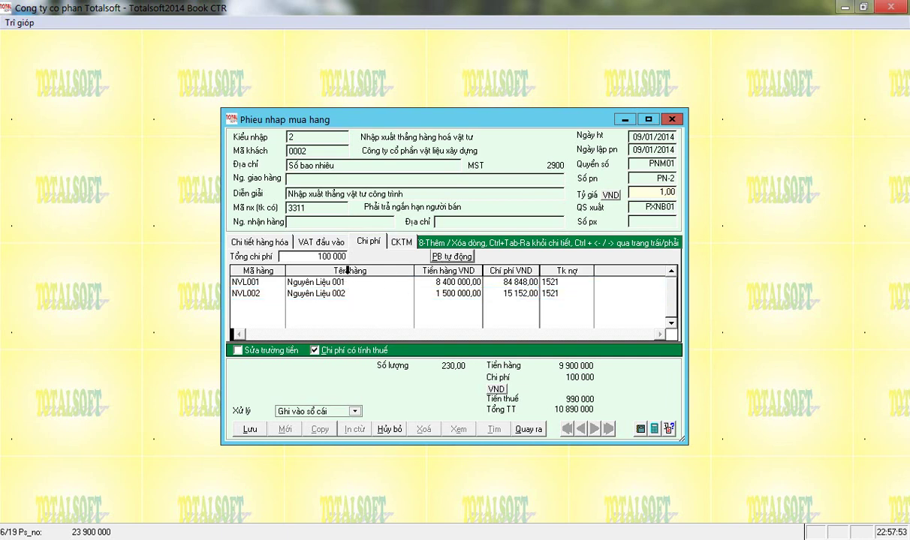
Save purchase receipt PN-2, dismiss the duplicate issue-number notice and close the receipt form.
click(249, 427)
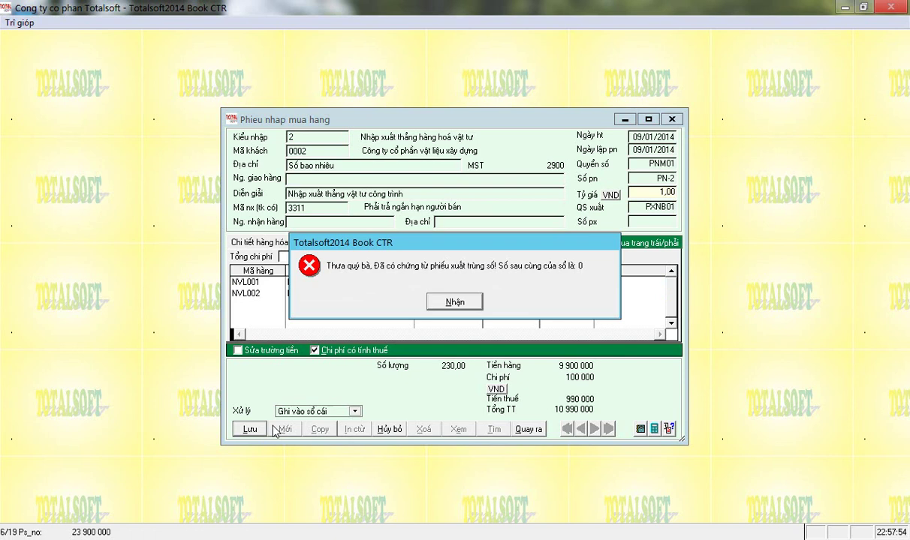
click(458, 301)
click(456, 301)
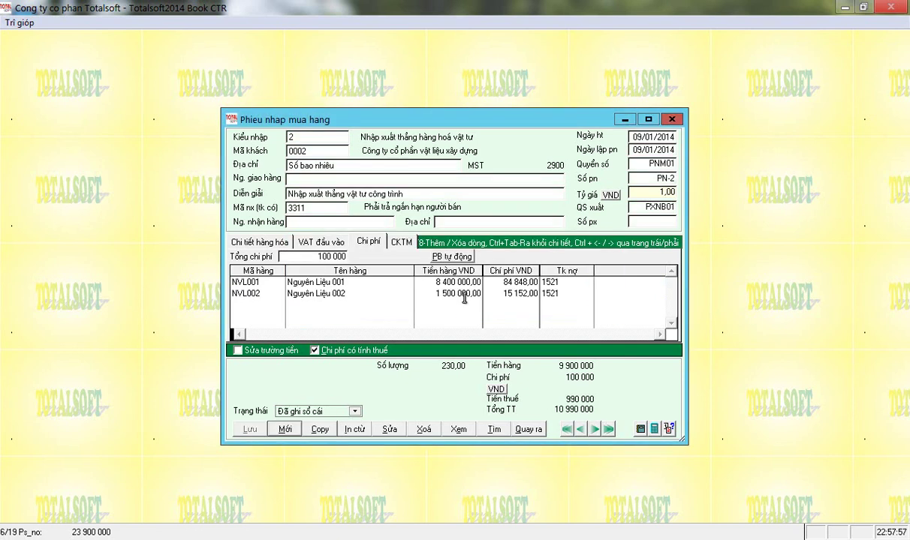
click(424, 303)
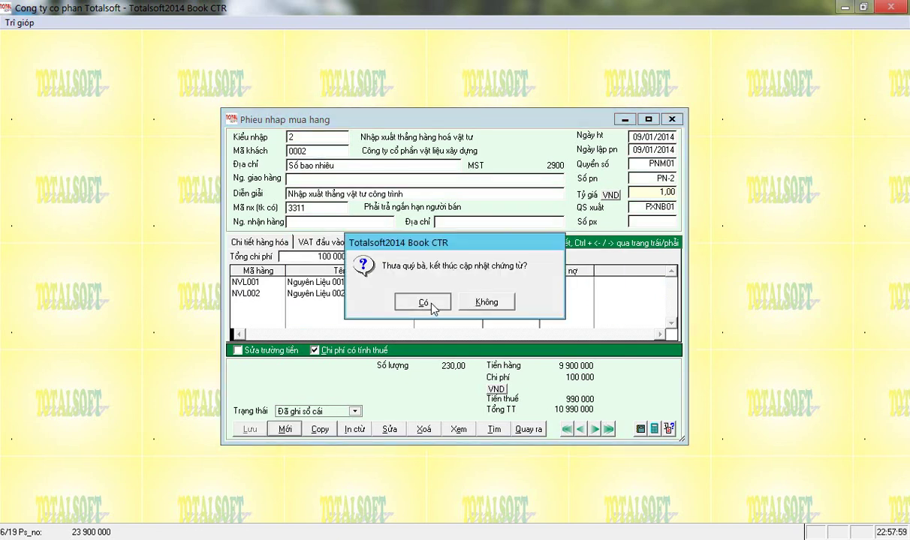
Run the Tổng hợp nhập xuất tồn stock movement report for 01/01/2014 to 29/10/2014.
click(263, 259)
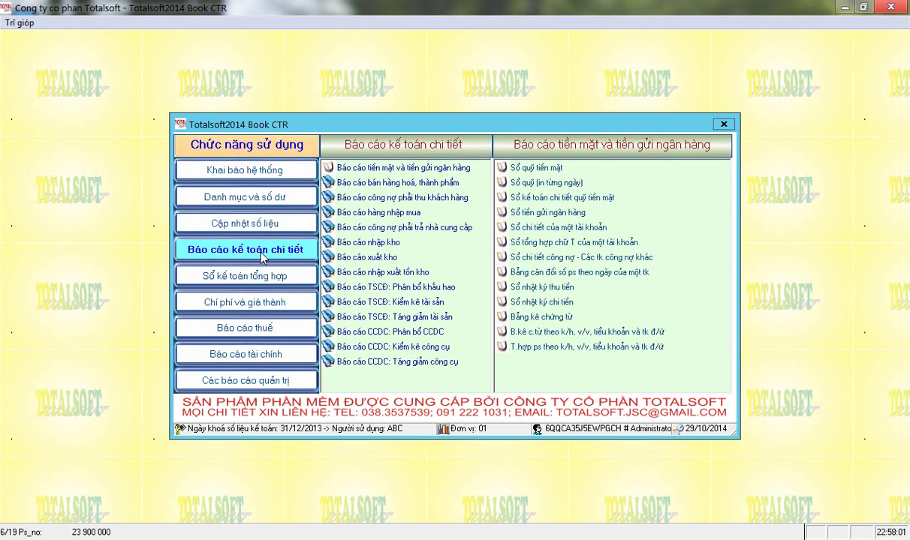
click(360, 260)
double_click(515, 201)
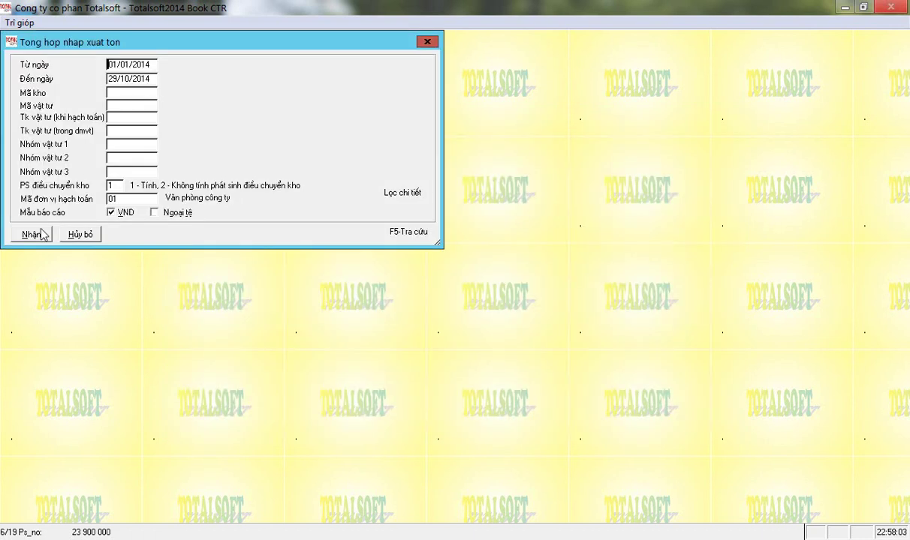
click(35, 232)
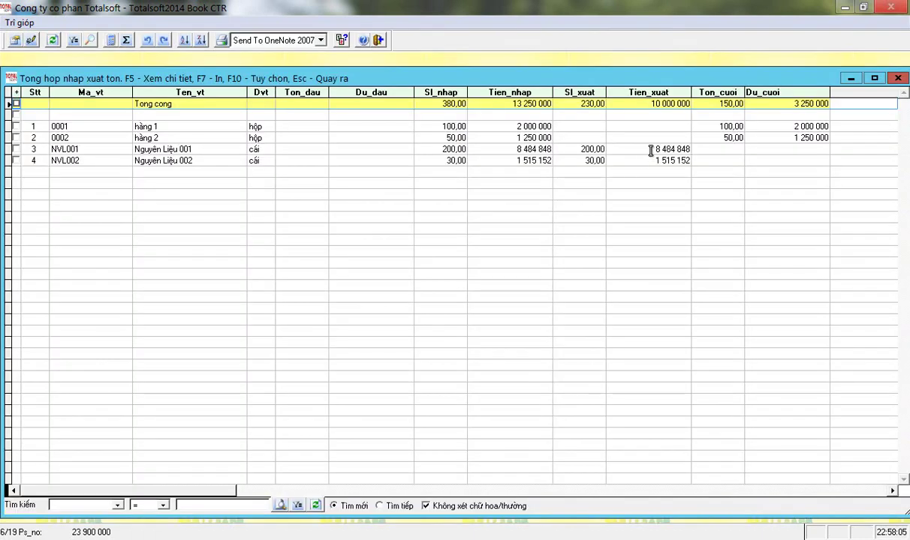
Compare the receipt and issue amounts of NVL001 and NVL002 in the stock movement report, and close it.
click(616, 149)
click(644, 160)
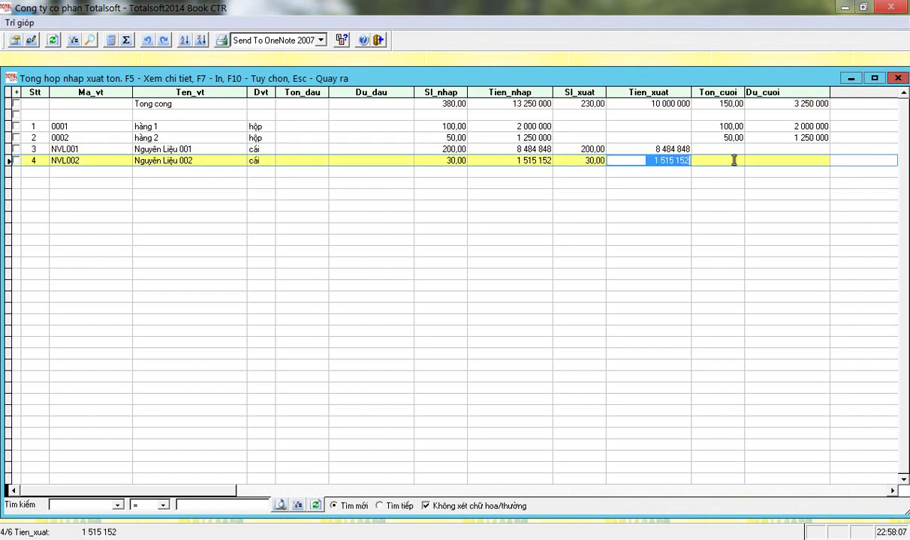
click(505, 149)
click(537, 160)
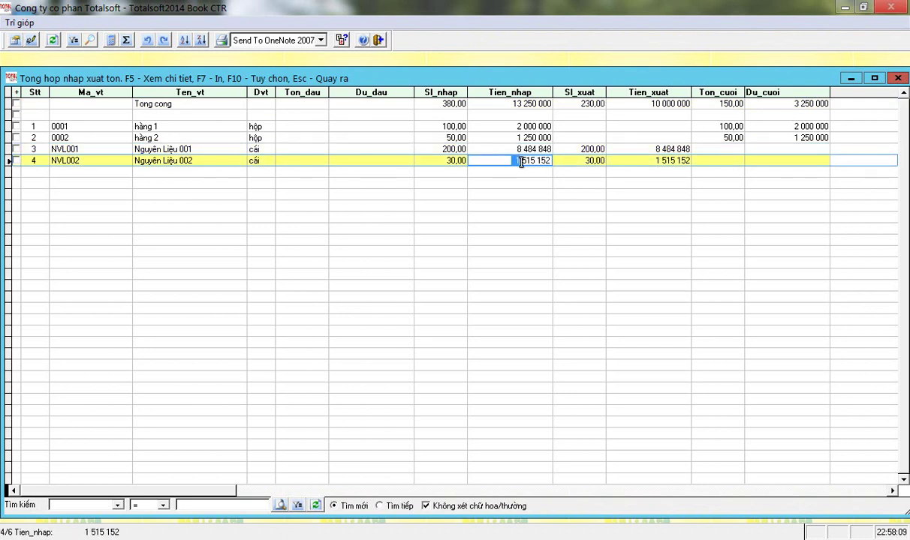
click(609, 149)
key(Escape)
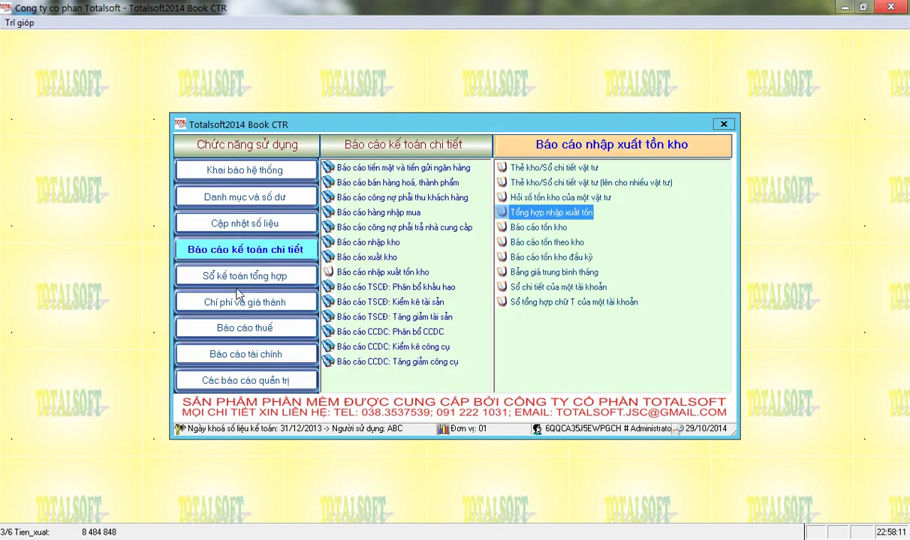
Run the QĐ48 construction cost report for account 154, check the material cost of CTR01 and close the report.
click(258, 347)
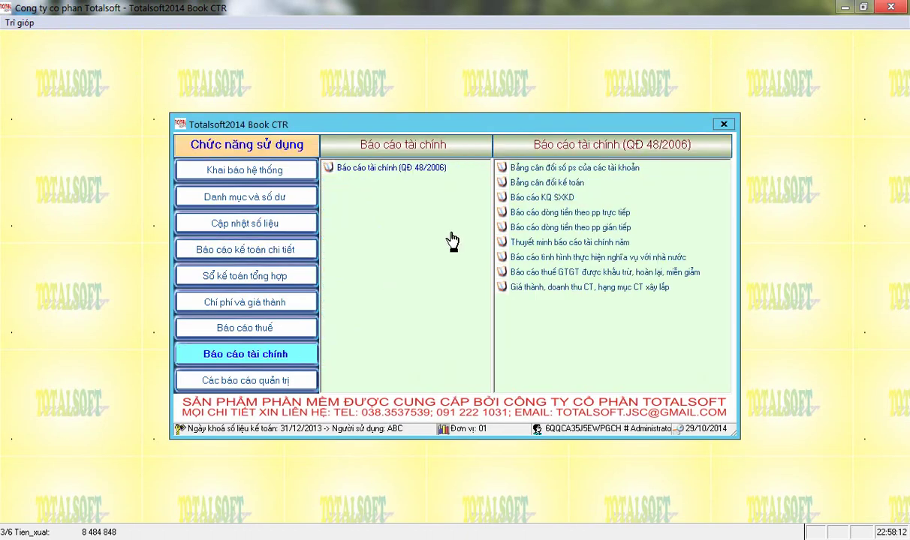
click(254, 300)
click(409, 198)
double_click(551, 168)
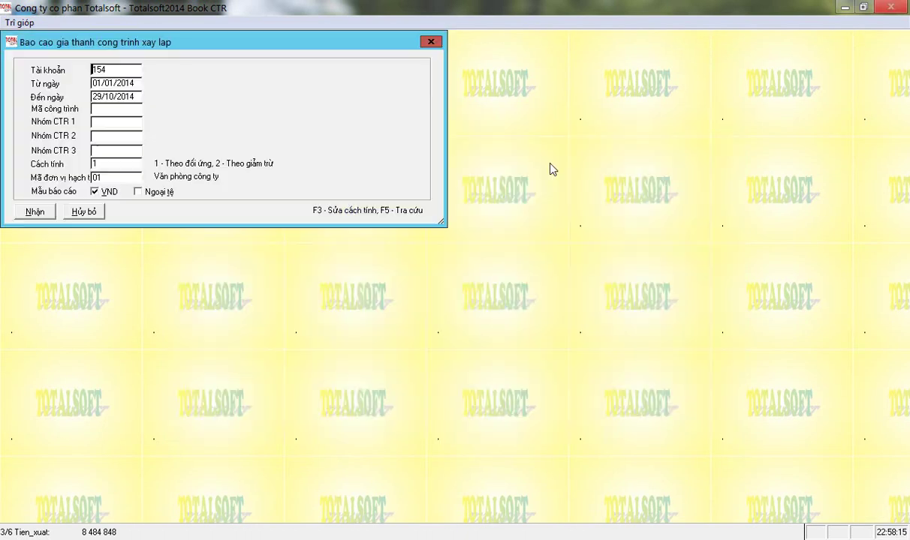
key(Return)
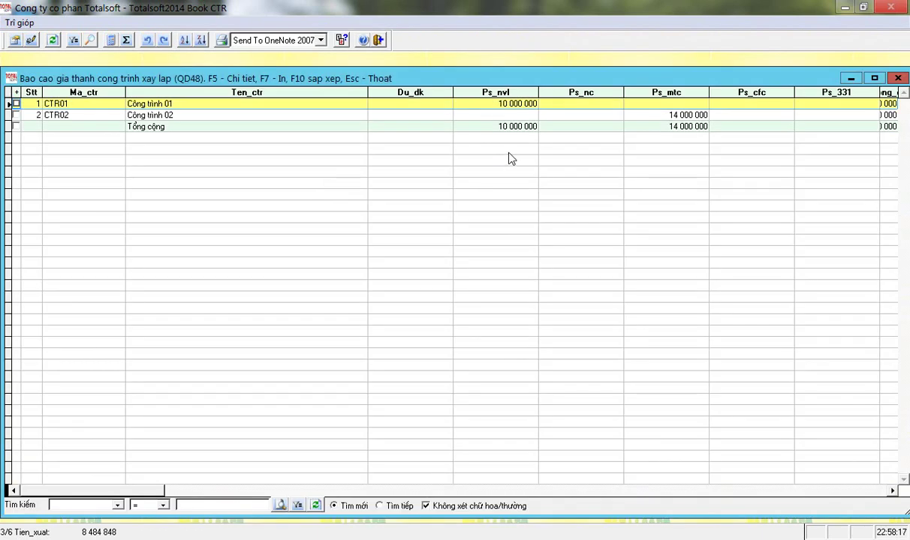
click(469, 103)
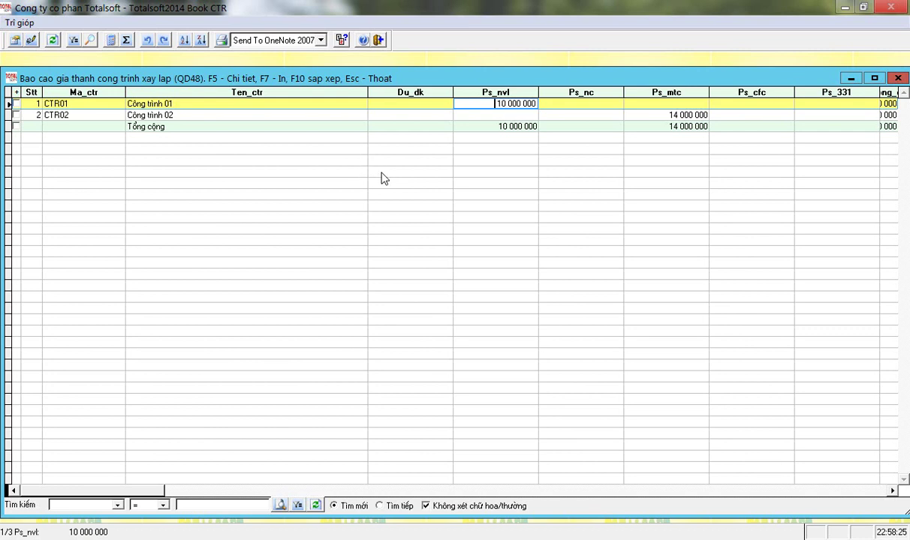
key(Escape)
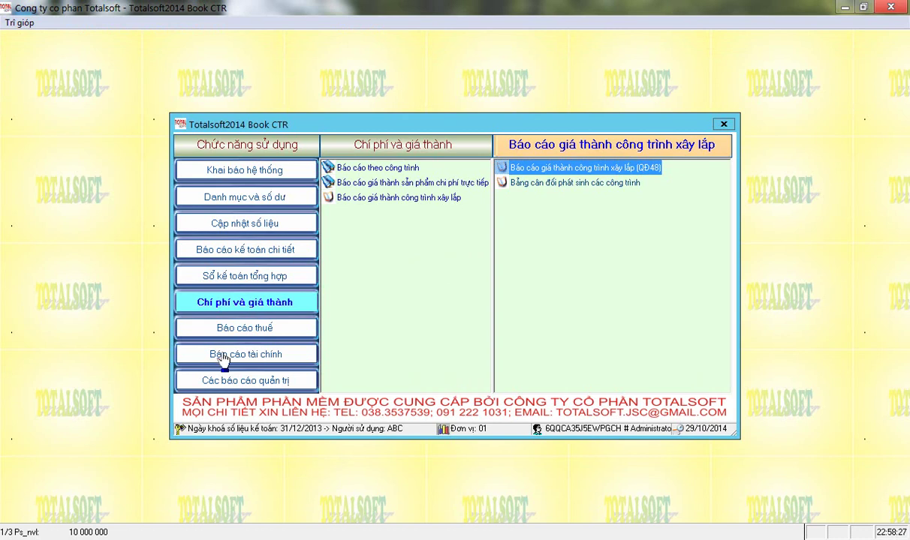
Open the Hoá đơn mua hàng (dịch vụ) service invoice form among the goods and material purchase vouchers.
click(256, 229)
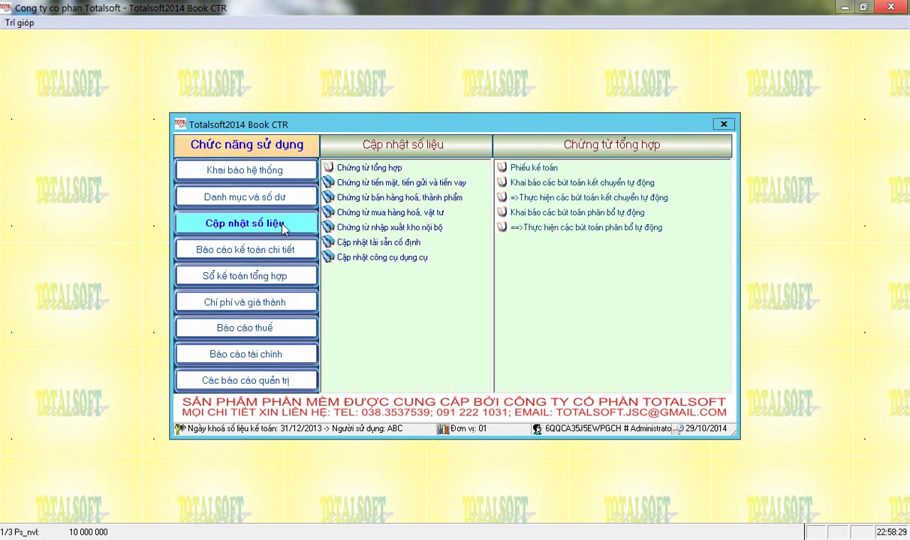
click(382, 217)
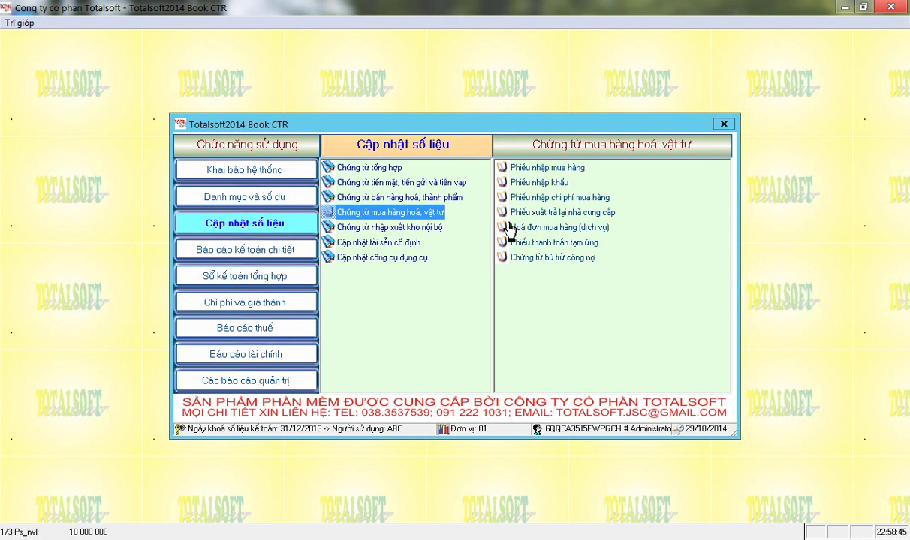
click(531, 233)
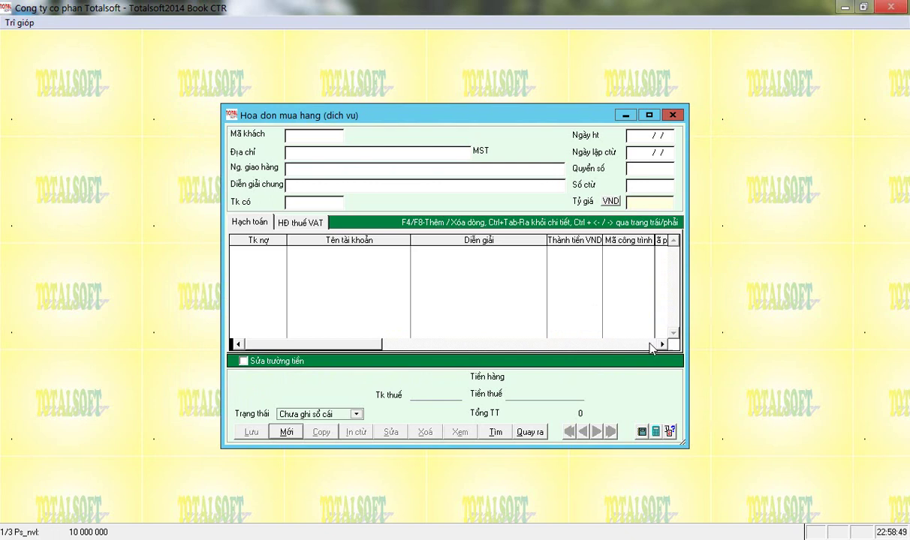
key(Return)
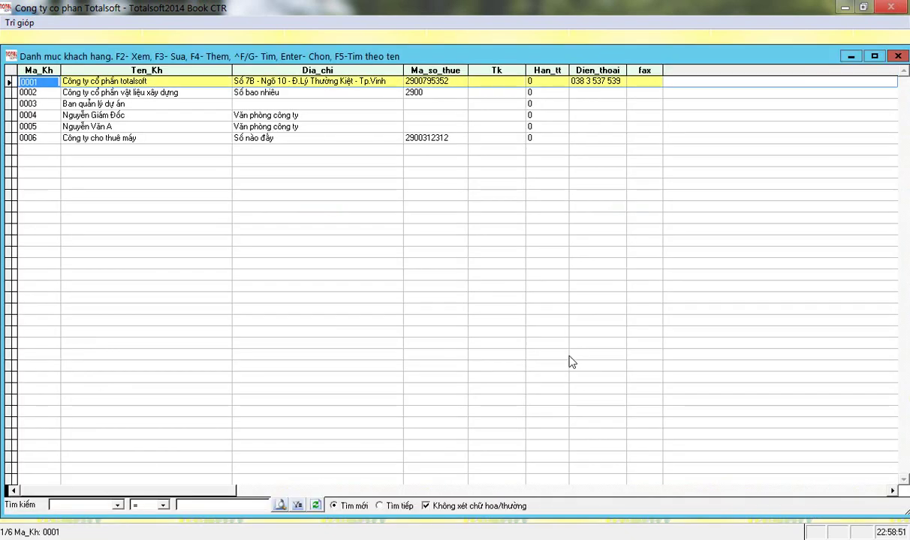
key(End)
key(Down)
key(Return)
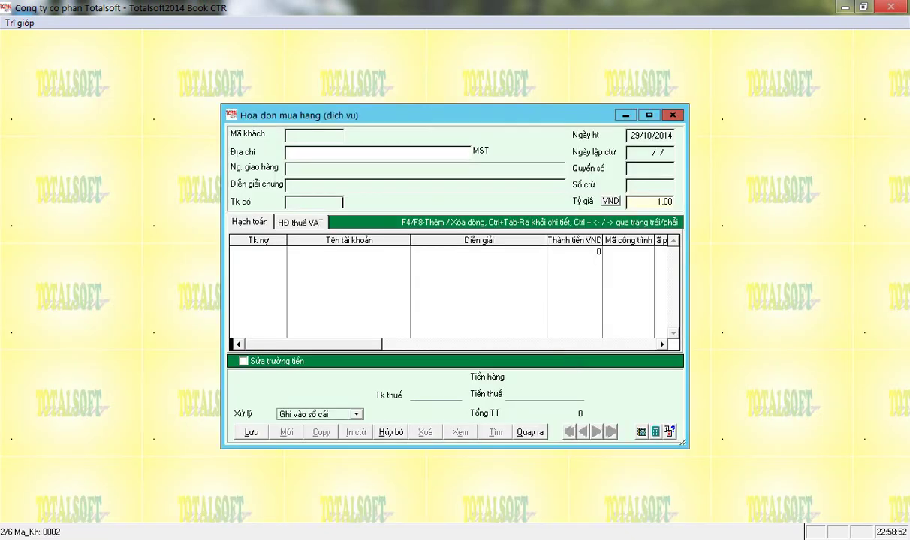
click(662, 345)
drag(631, 343, 282, 341)
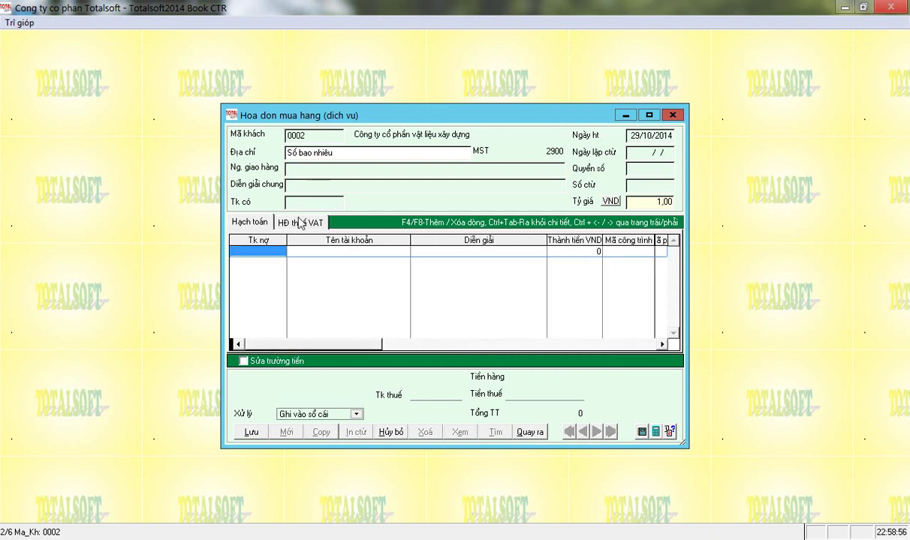
click(296, 168)
click(477, 303)
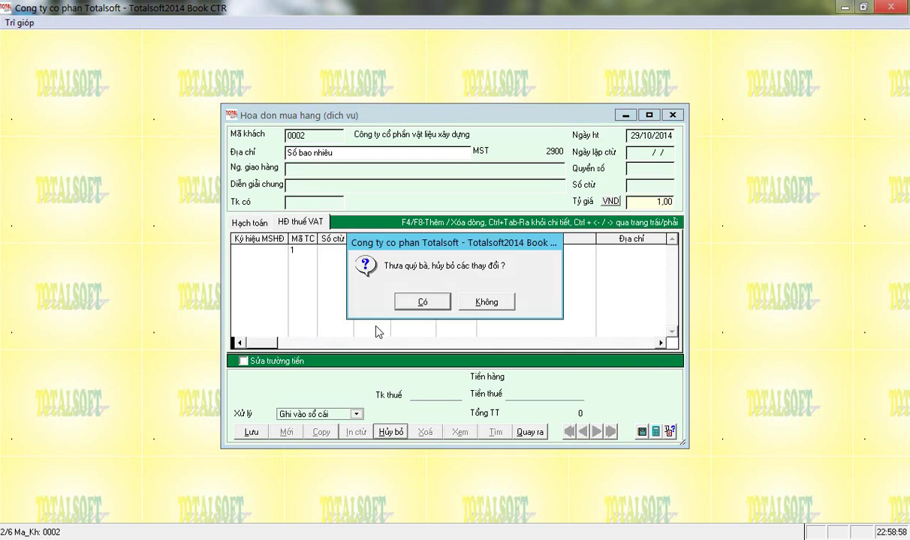
click(422, 304)
Start a new service invoice and select the individual listed directly above Công ty cho thuê máy as the customer.
click(288, 433)
key(Return)
key(Down)
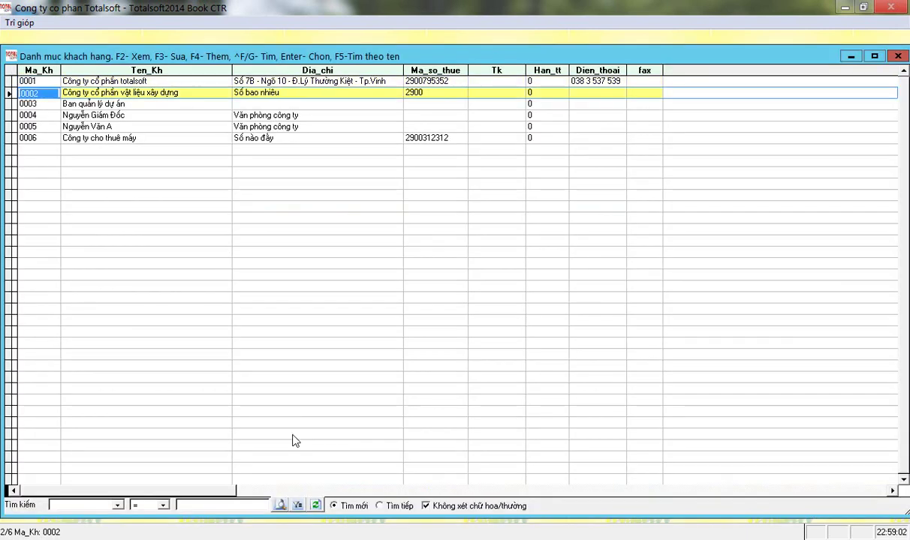
key(Down)
key(Down)
key(Down)
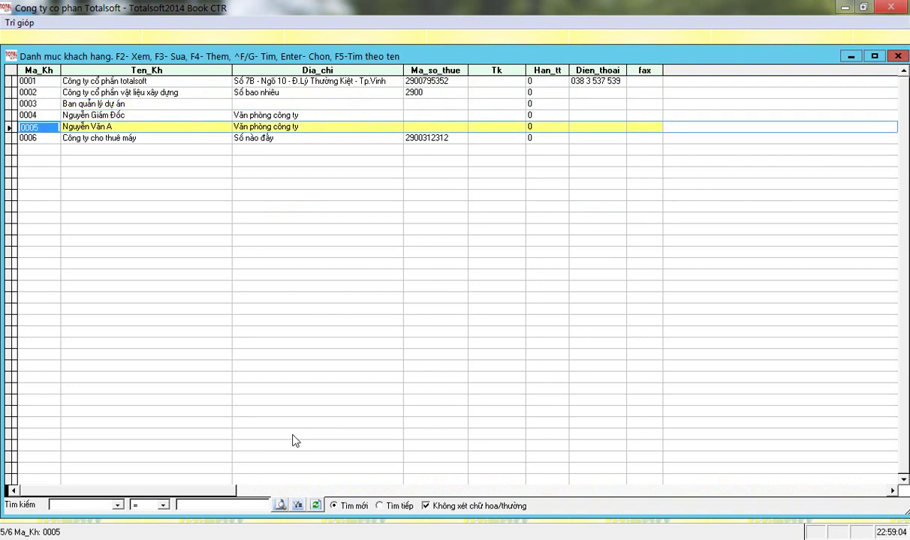
key(Return)
Set the invoice's credit account to 3311 and both dates to 10/01/2014, accepting voucher book MDV01 and the proposed voucher number.
text(3311)
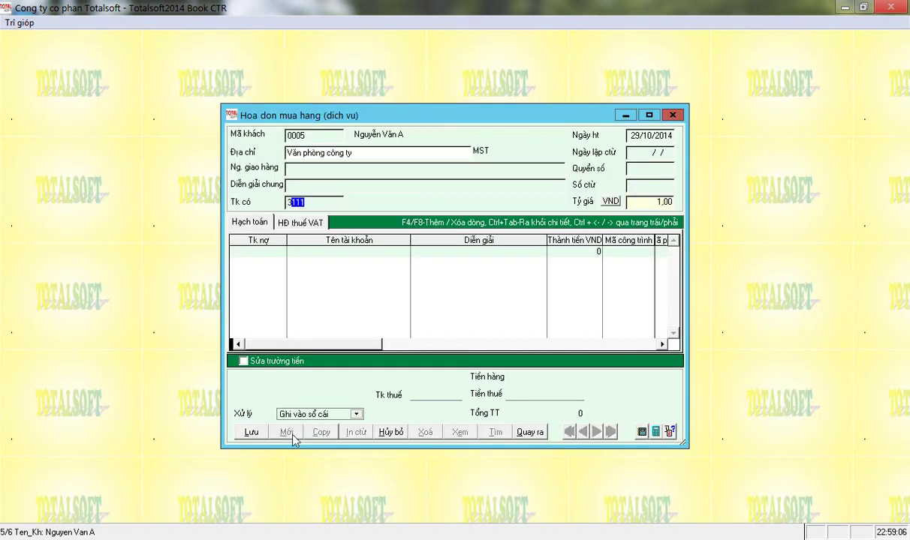
key(Return)
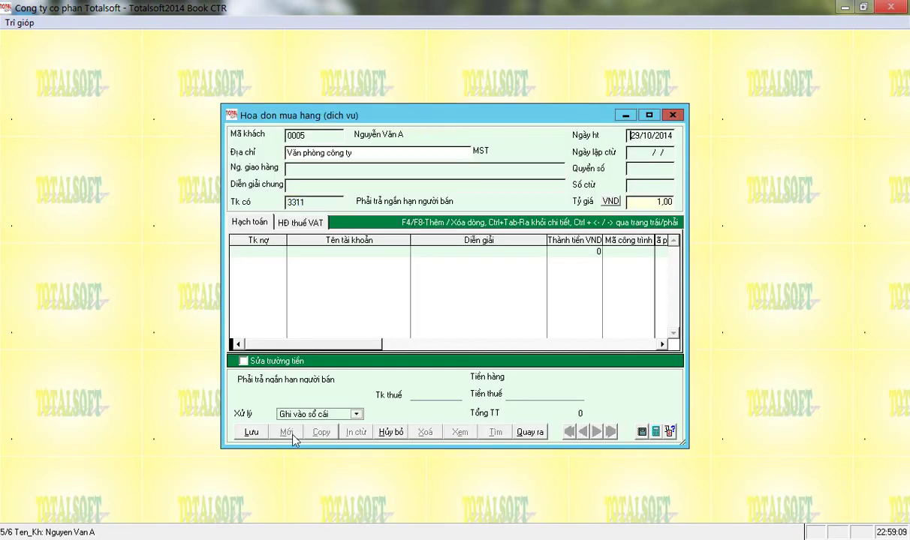
key(Return)
key(Return)
key(Return)
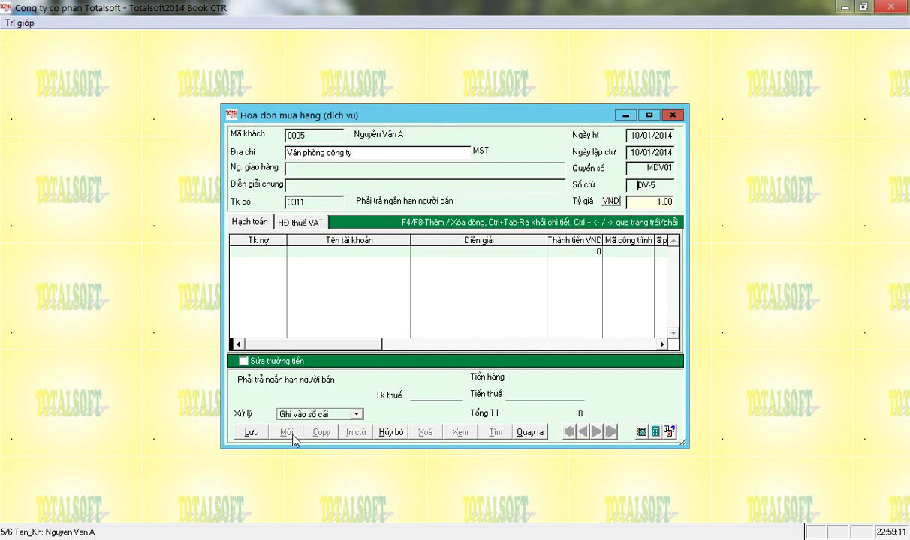
key(Return)
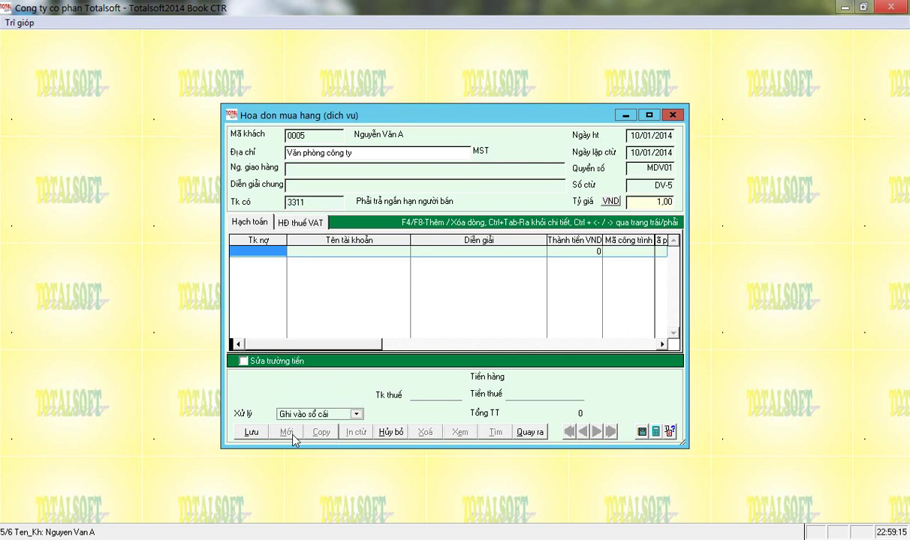
Enter an accounting line debiting account 1541 for 3 000 000 VND, leaving its description blank.
text(154)
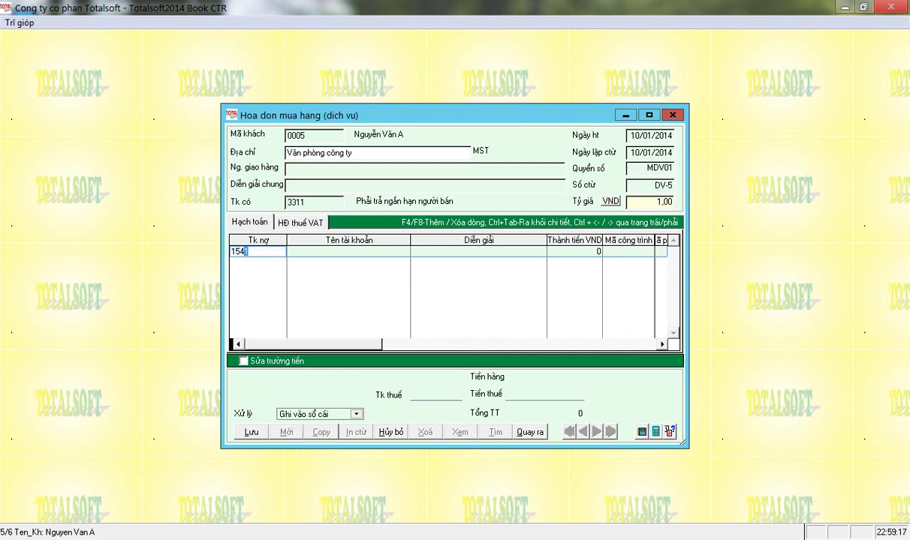
text(1)
key(Return)
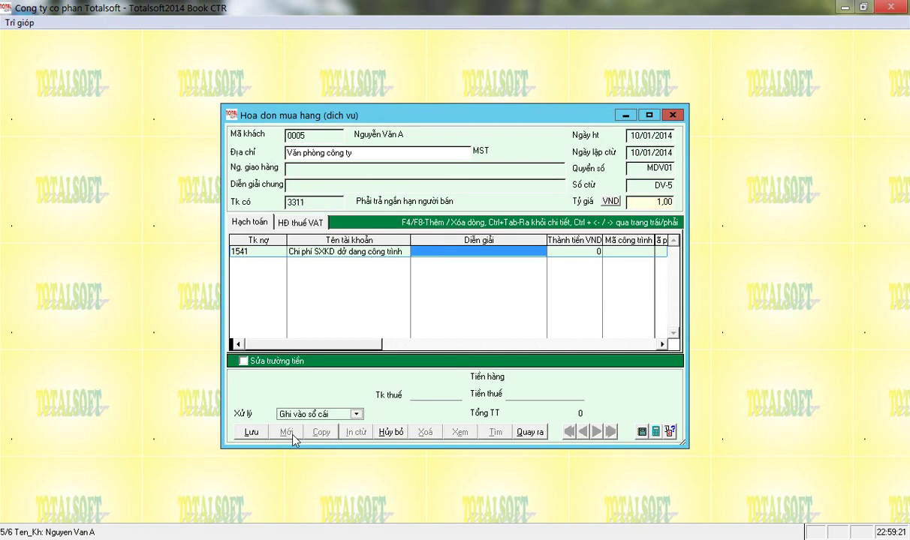
key(Return)
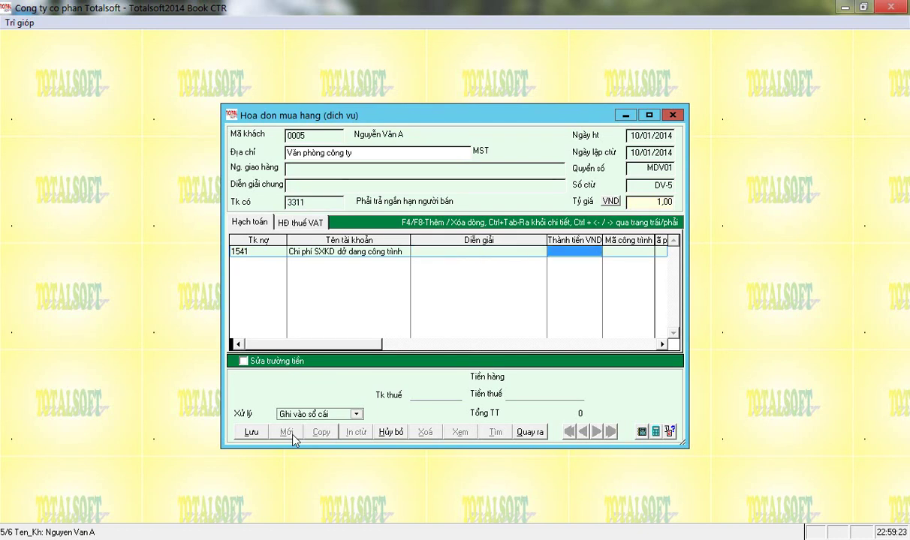
text(3 000 00)
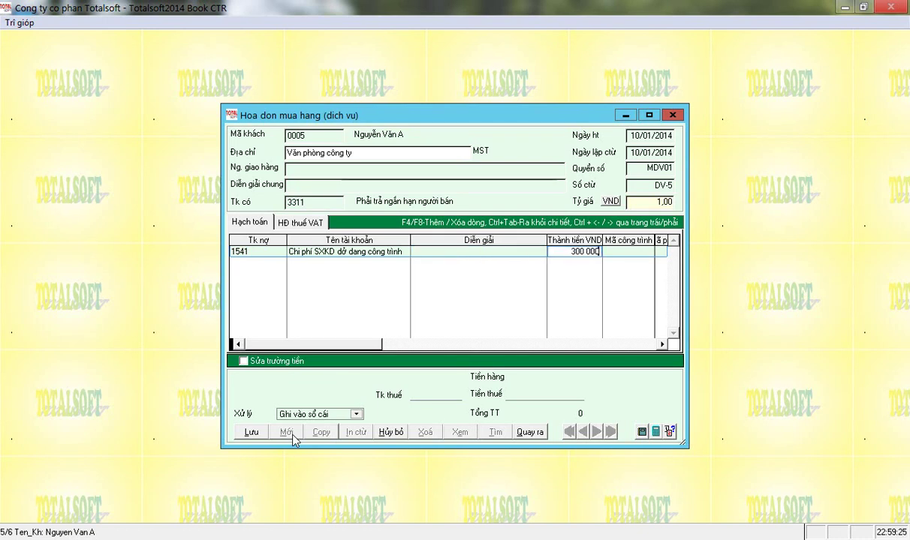
text(0)
key(Return)
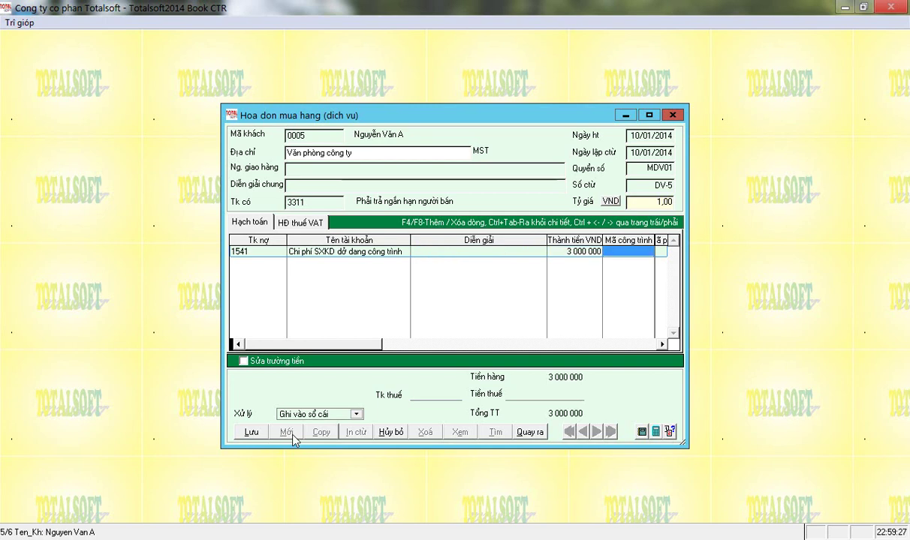
Assign project CTR01 and cost code 627 to the line, leave the VAT invoice details empty, and save the service invoice.
key(Return)
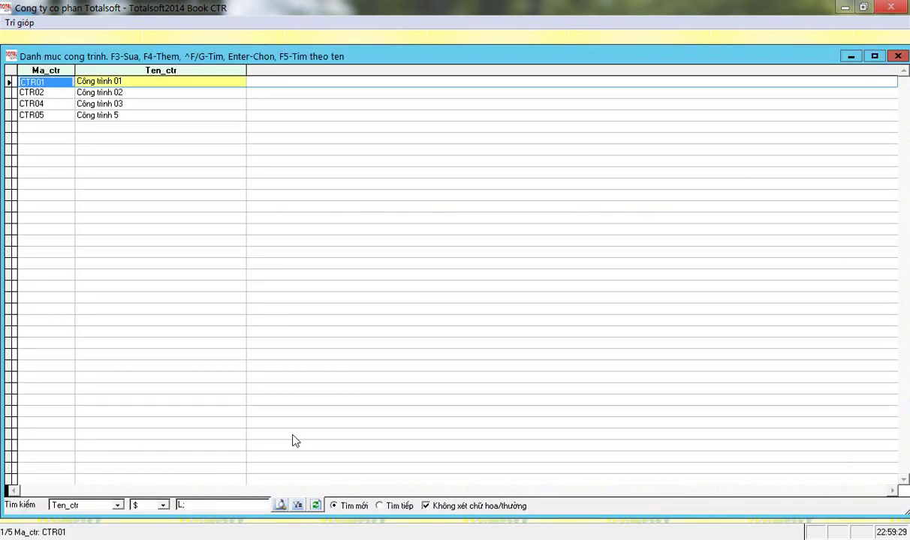
key(Return)
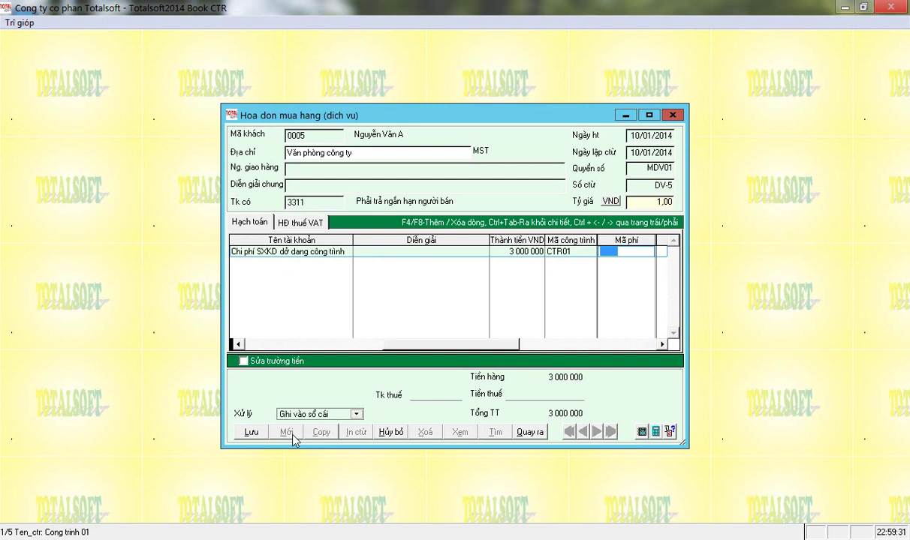
text(627)
key(Return)
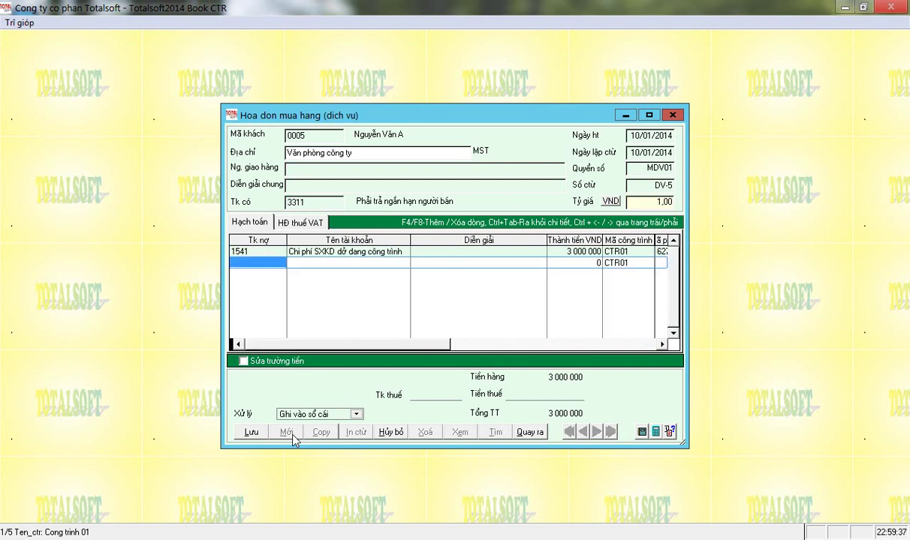
key(Return)
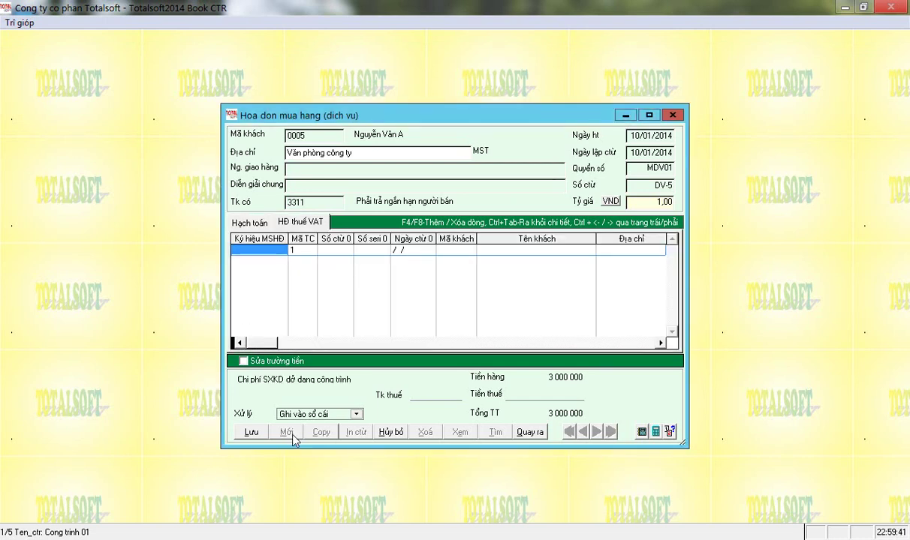
click(251, 435)
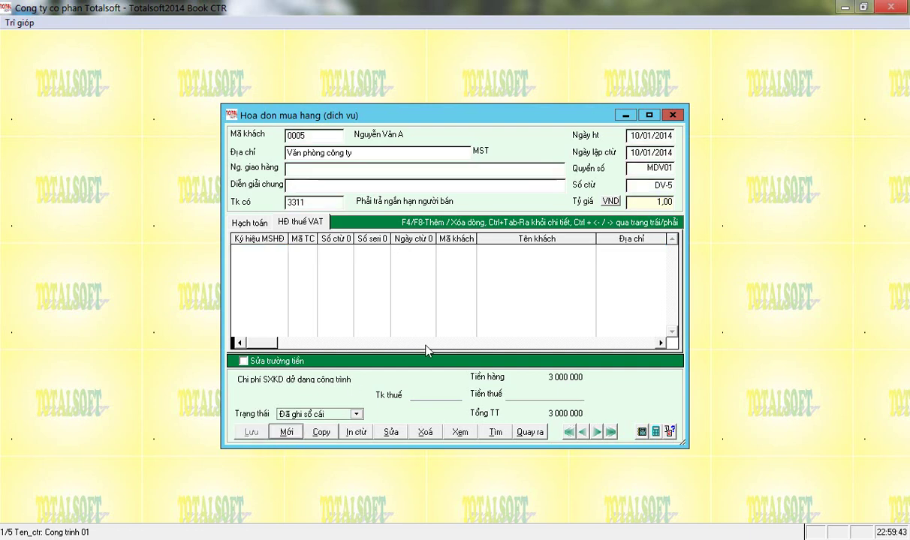
Review the saved invoice's accounting and VAT invoice details, and close the service invoice form.
click(267, 224)
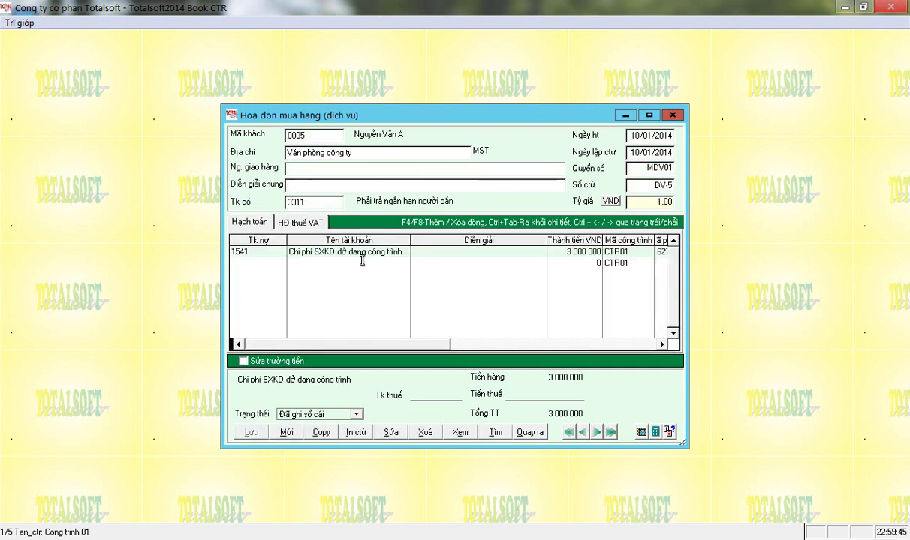
click(300, 223)
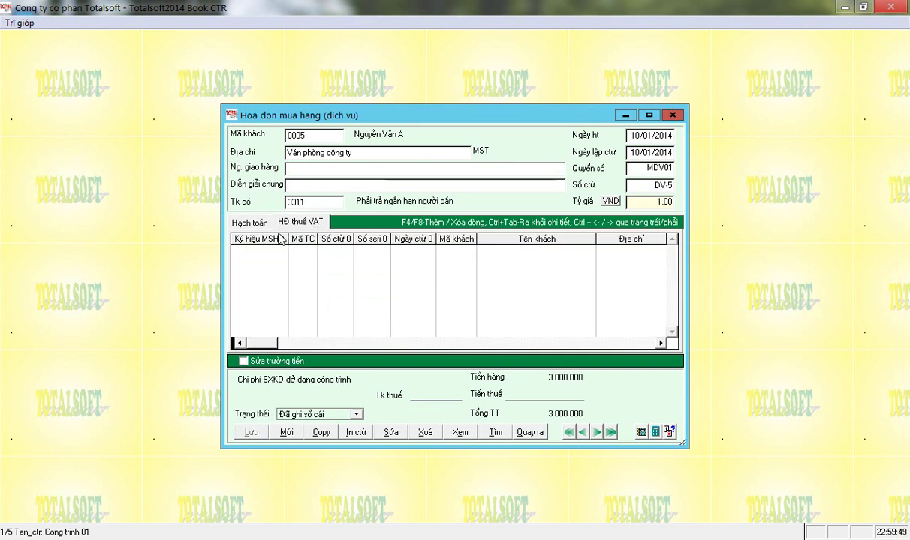
click(253, 219)
click(302, 224)
key(Escape)
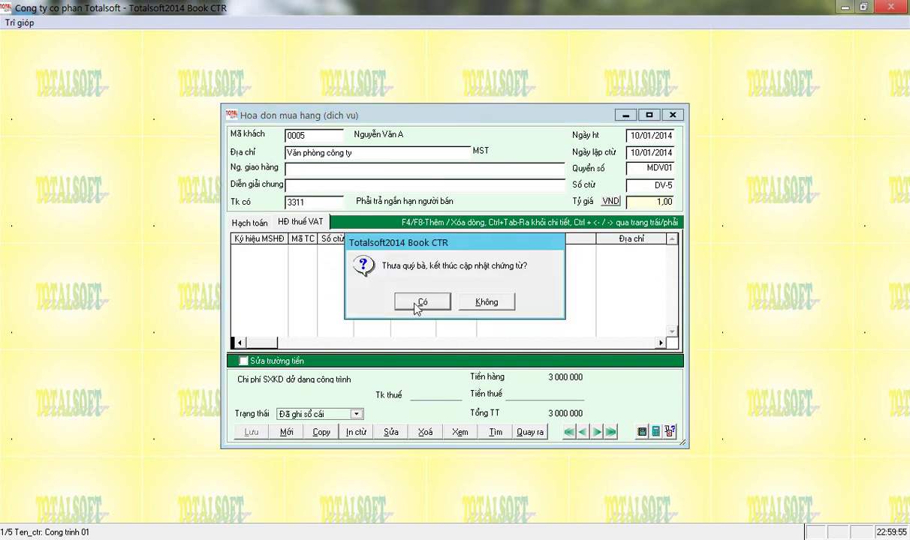
click(415, 304)
Run the QĐ48 construction cost report for account 154, check CTR01's Ps_cfc overhead cost, and close the report.
click(242, 304)
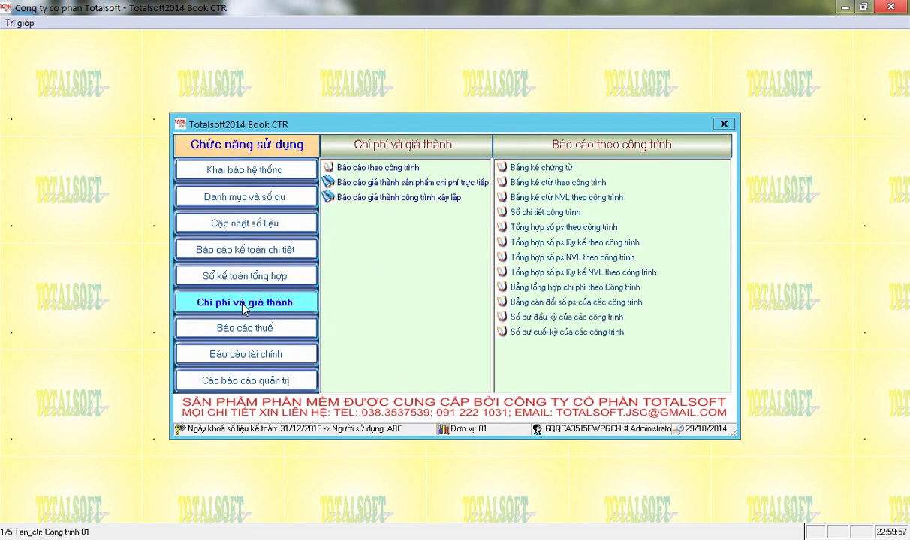
click(398, 197)
double_click(518, 169)
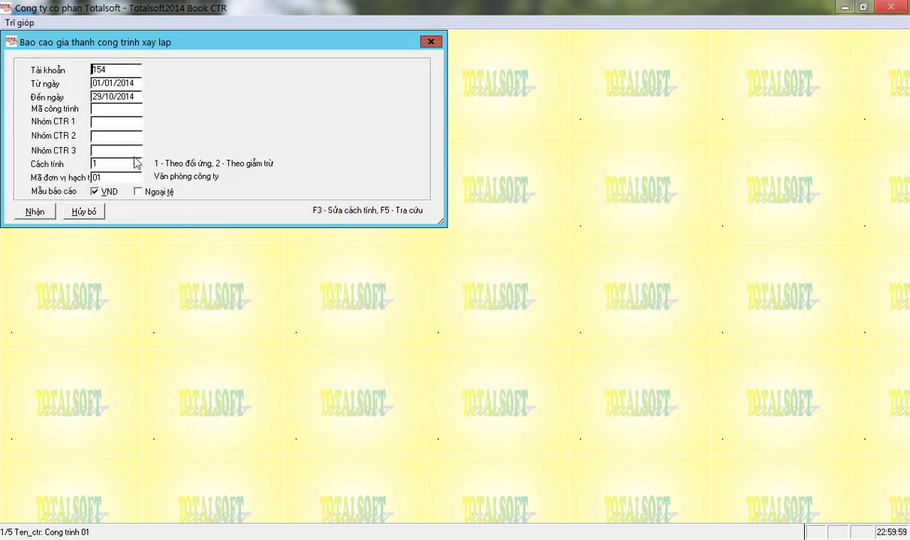
click(35, 212)
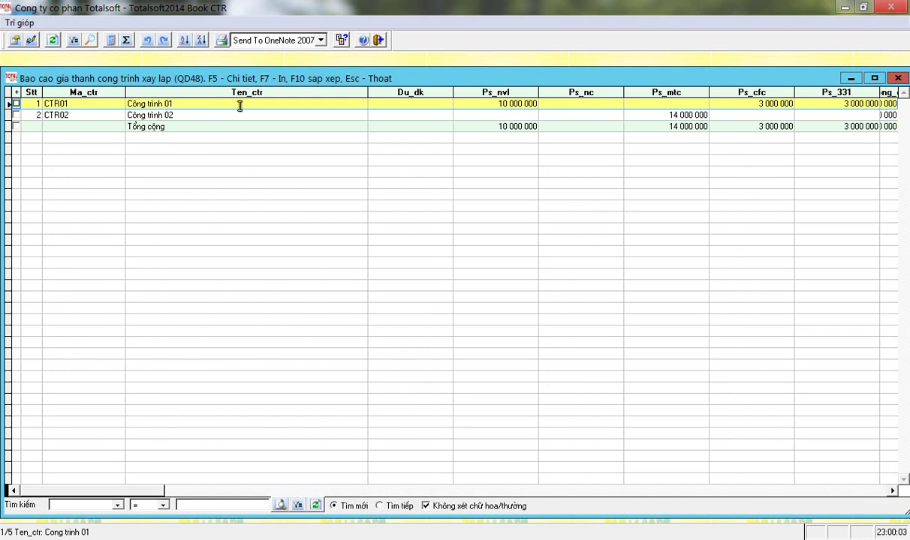
click(750, 103)
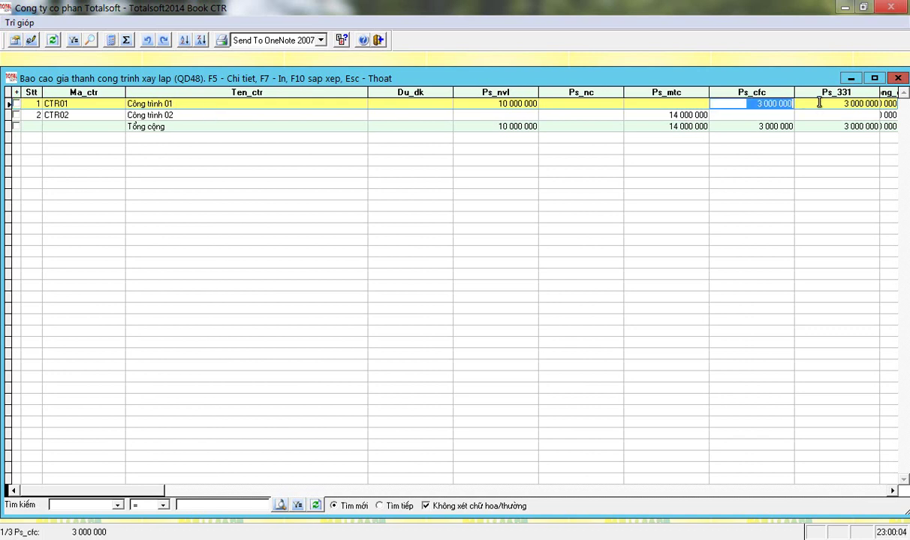
click(851, 78)
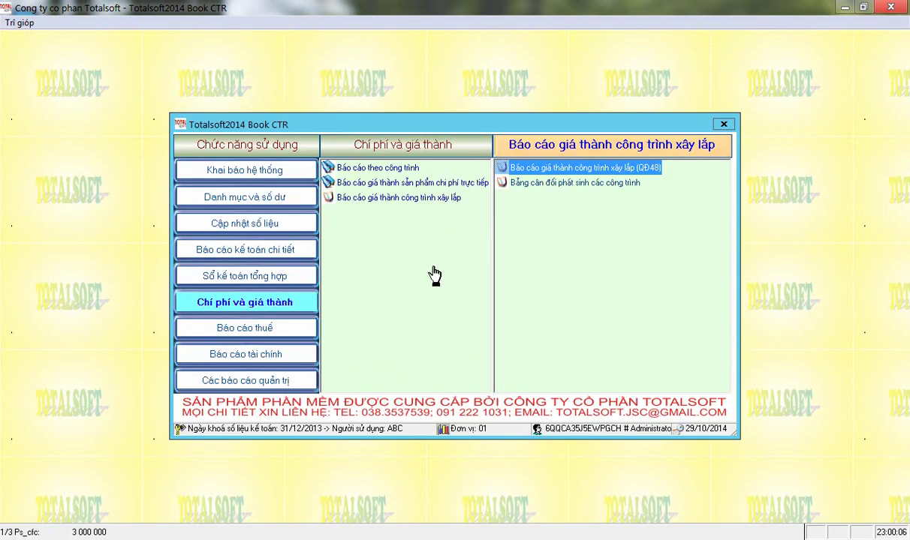
Open the Phiếu thanh toán tạm ứng advance settlement form among the goods and material purchase vouchers.
click(277, 226)
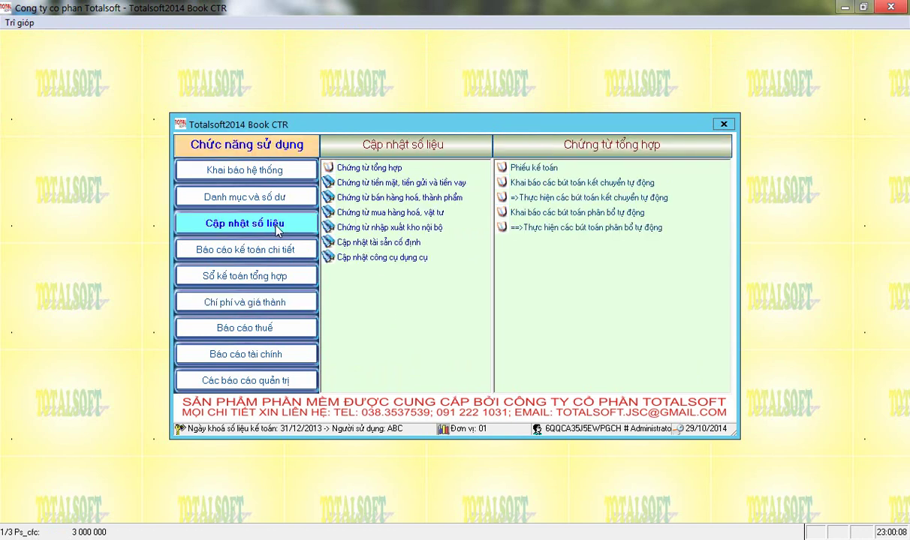
click(381, 213)
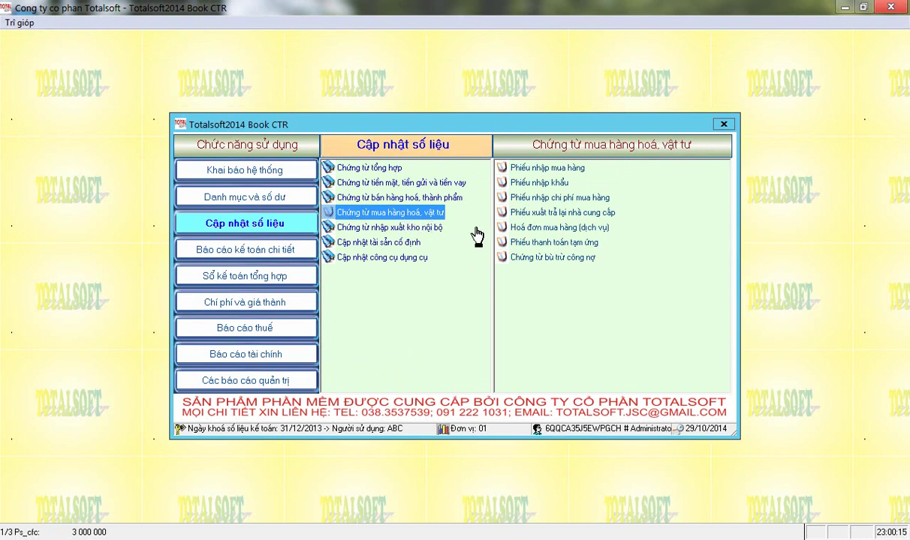
click(521, 243)
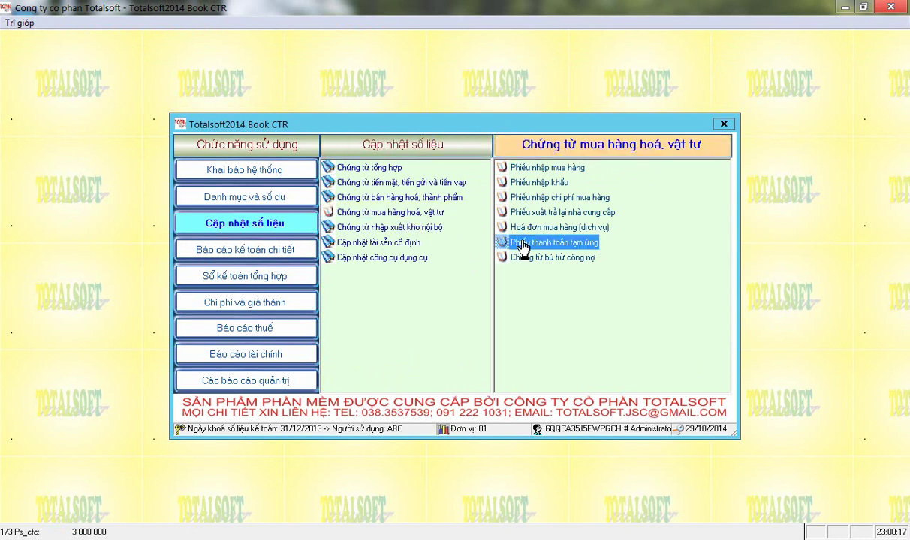
double_click(523, 243)
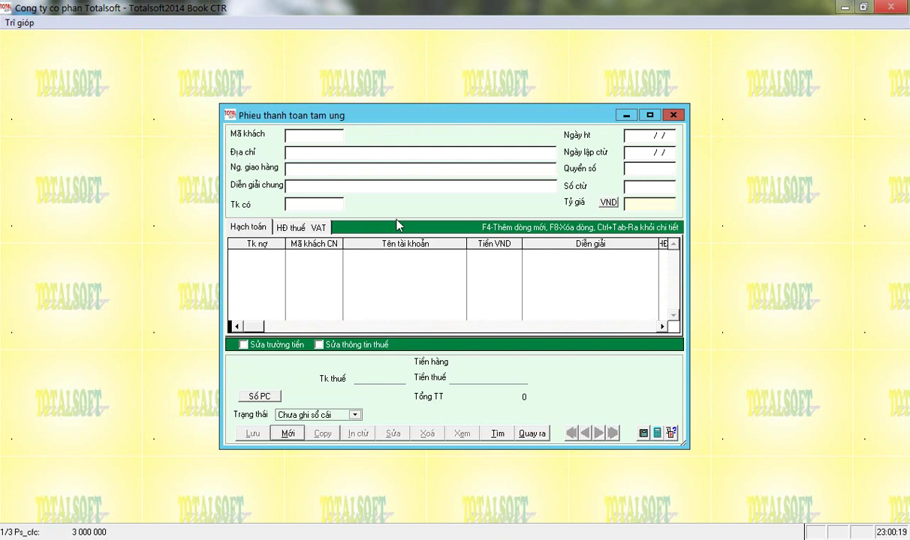
Start a new advance settlement voucher and select the individual listed directly below Ban quản lý dự án as the customer.
key(Return)
key(Return)
key(Down)
key(Down)
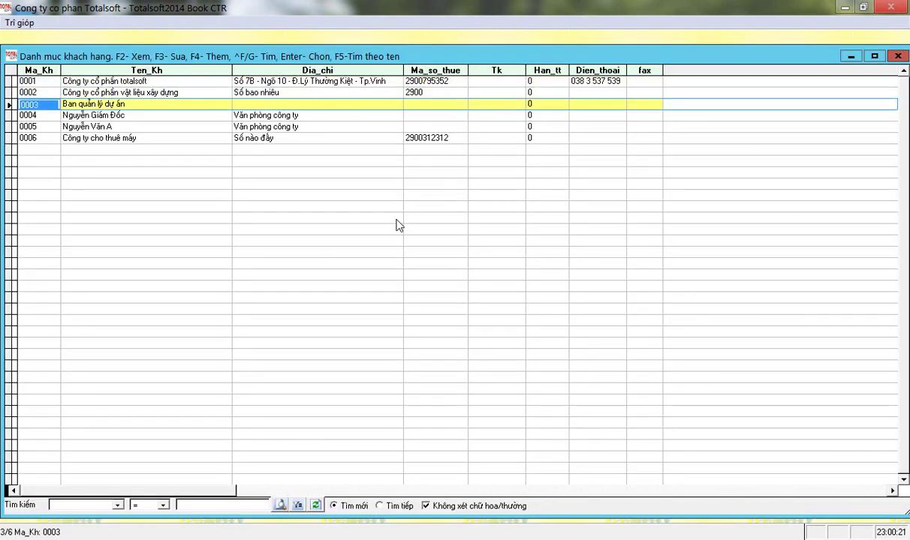
key(Up)
key(Down)
key(Down)
key(Down)
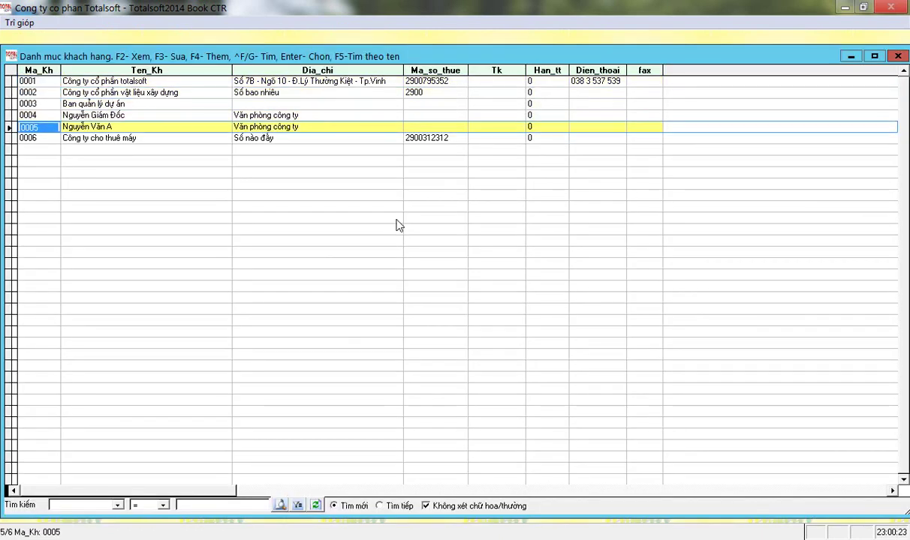
key(Up)
key(Return)
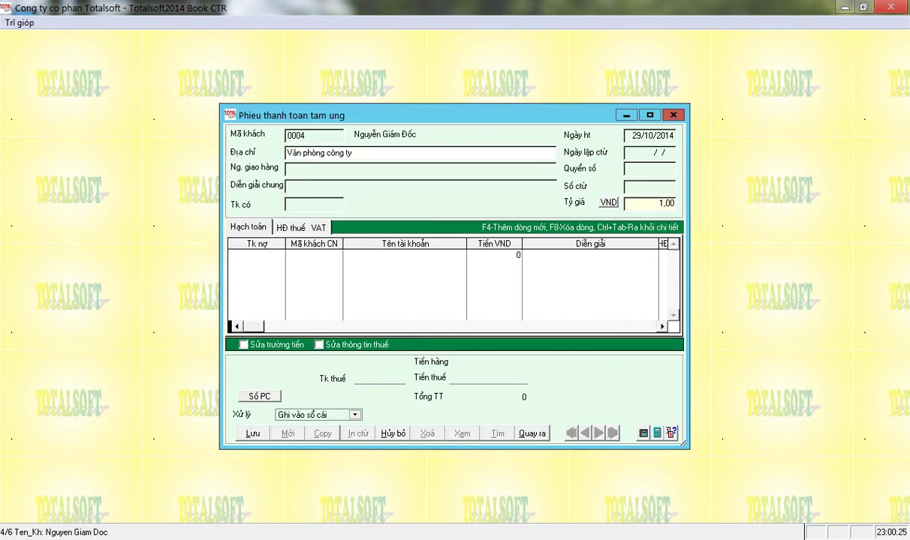
text(1311)
key(Return)
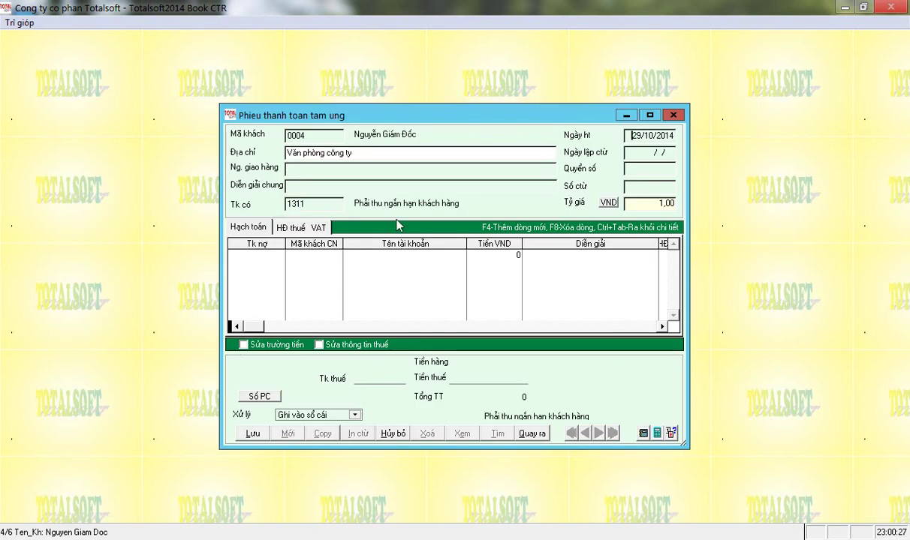
key(shift+Tab)
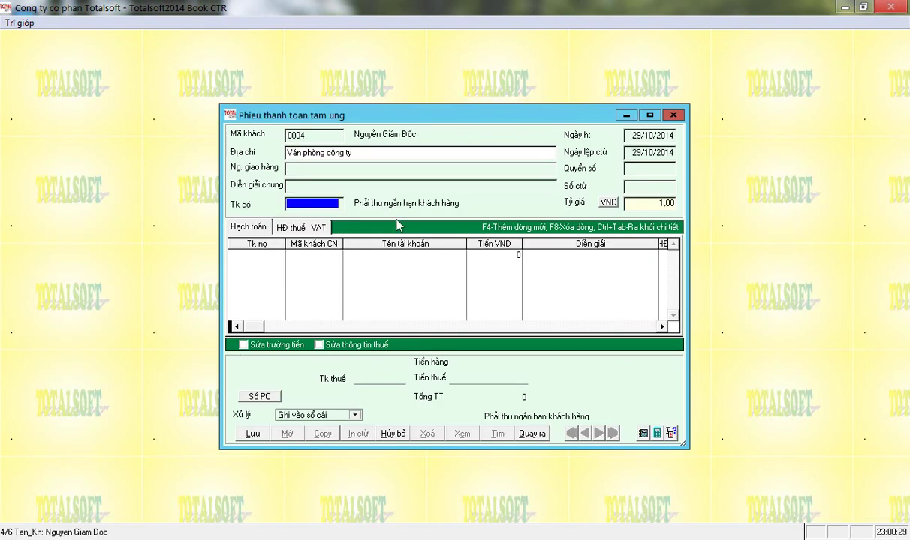
Set the voucher's credit account to 141 and both dates to 11/01/2014, accepting voucher book TT01 and the proposed voucher number.
text(141)
key(Return)
key(Return)
key(Return)
key(Return)
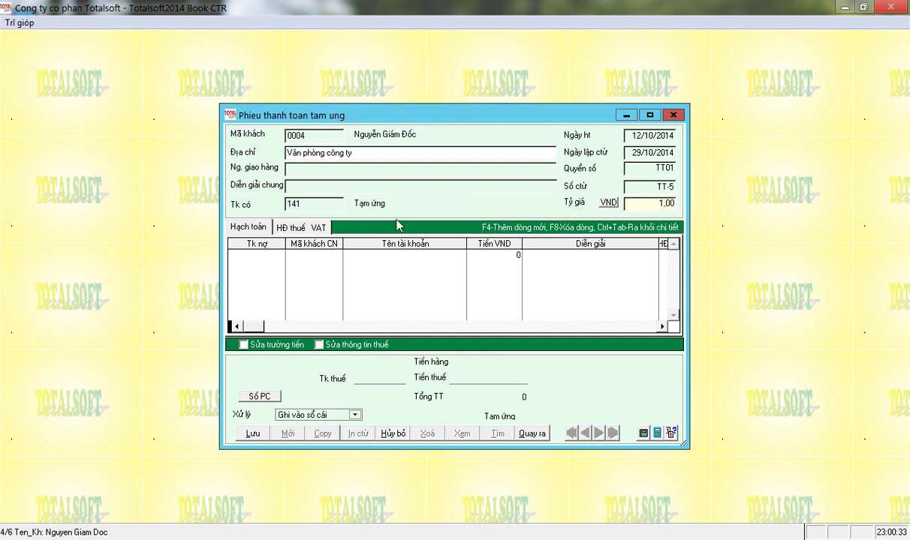
key(Return)
key(Return)
key(Return)
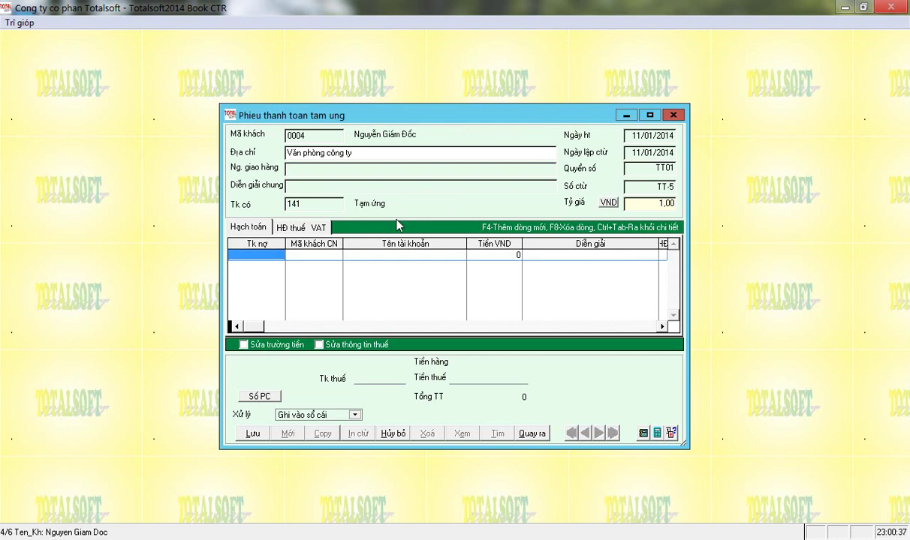
Enter a settlement line debiting account 1541 for 1 230 000 VND, with no description.
text(1541)
key(Return)
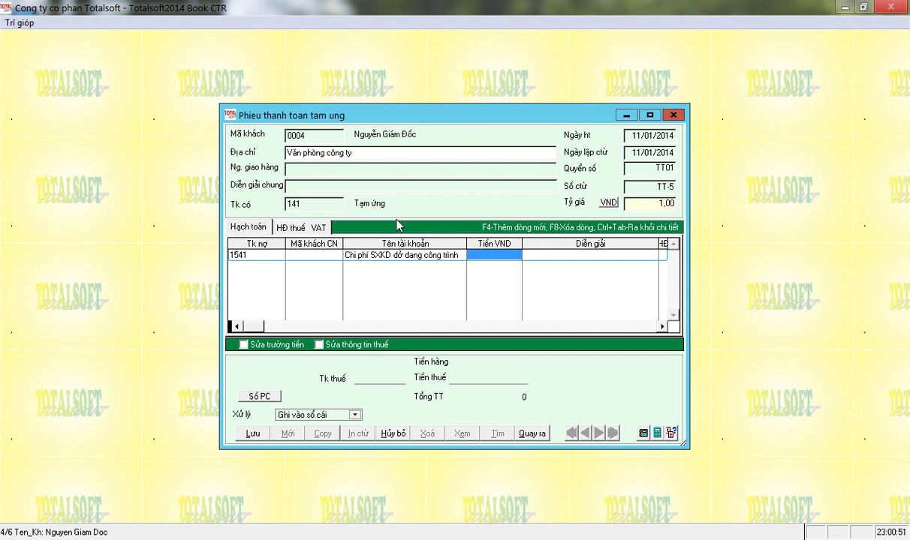
text(12 300)
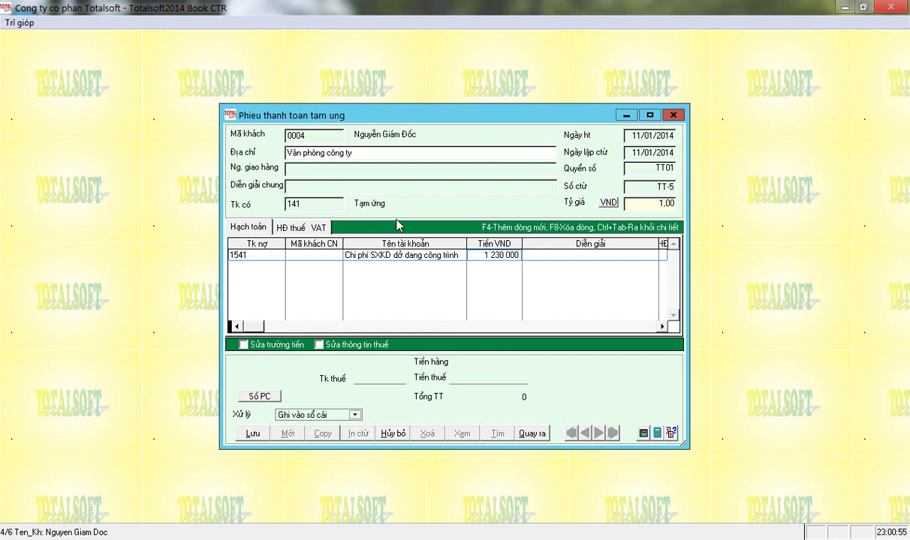
key(Return)
key(Return)
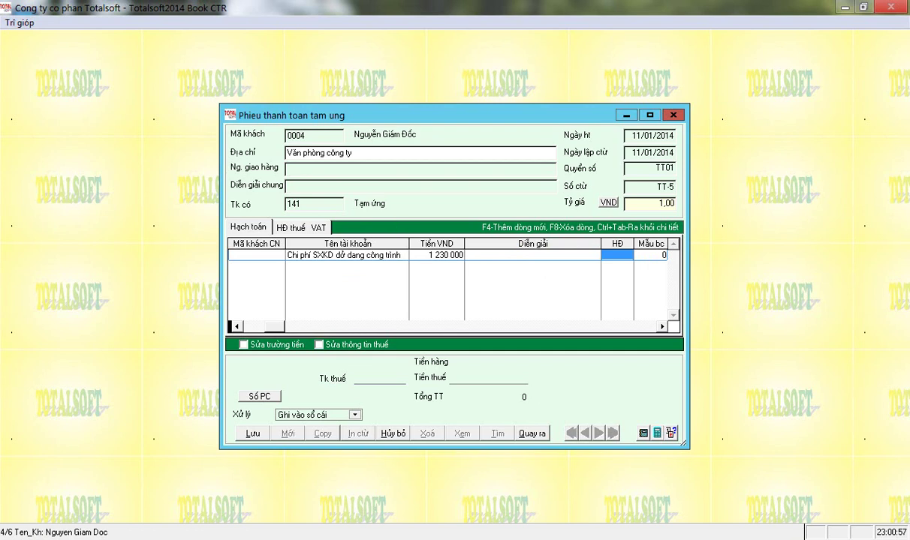
Set the line's invoice type to 0 (Không có HĐ), accept 4 for Mẫu bc, and leave the cost code blank.
key(Return)
key(Down)
key(Down)
key(Down)
key(Down)
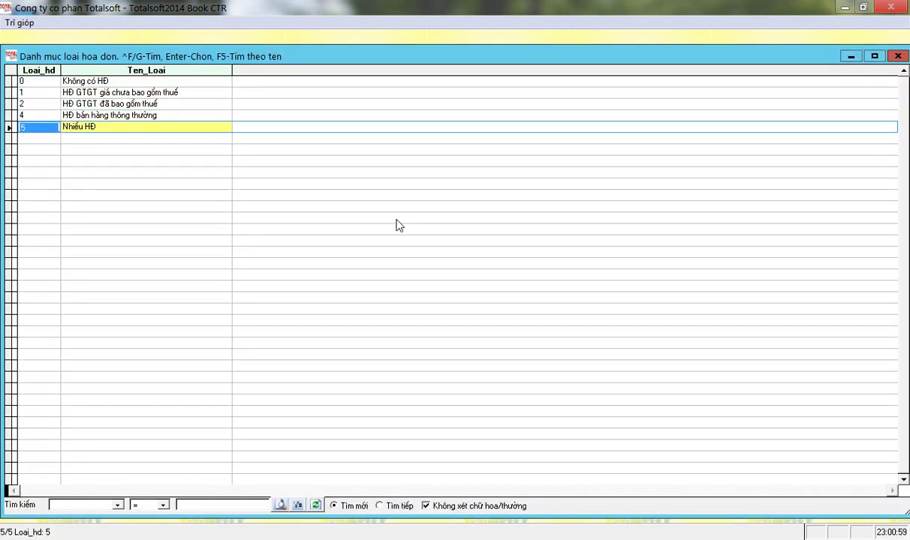
key(Up)
key(Up)
key(Up)
key(Up)
key(Return)
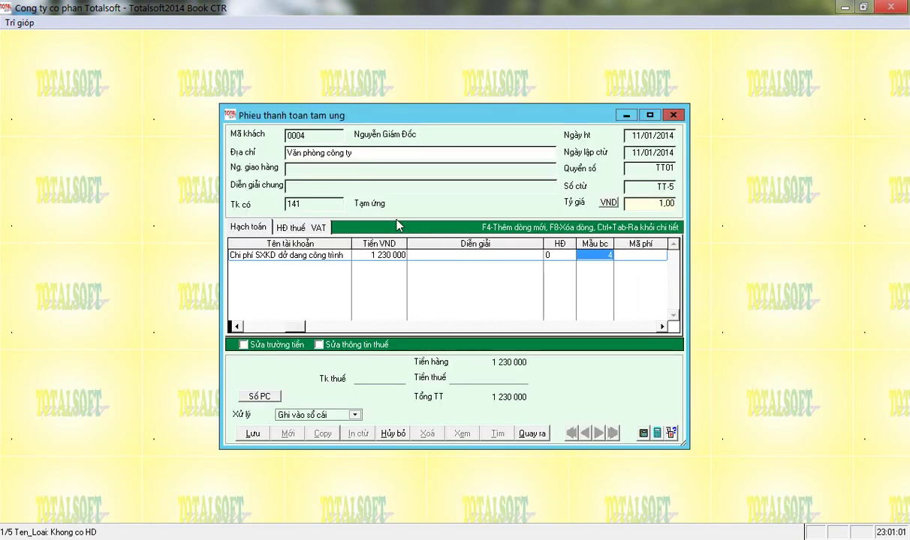
key(Return)
key(Return)
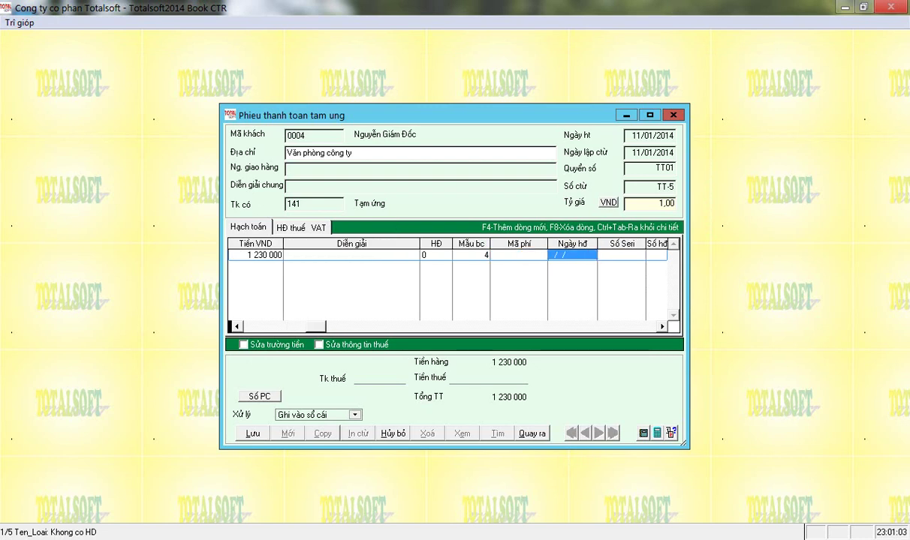
key(Return)
key(Return)
key(Return)
key(Return)
key(Return)
key(Return)
key(Return)
key(Return)
key(Return)
key(Return)
key(Return)
key(Return)
key(Return)
key(Return)
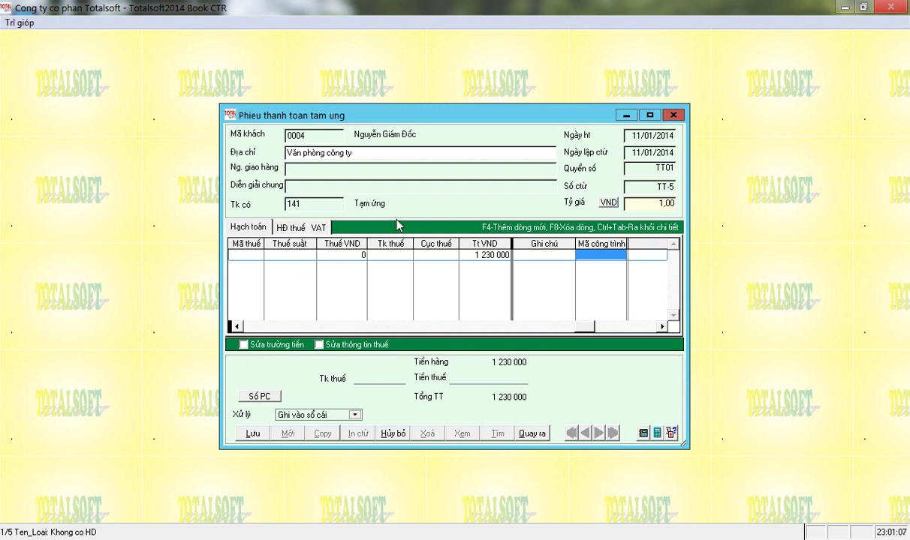
key(Tab)
key(ctrl+Tab)
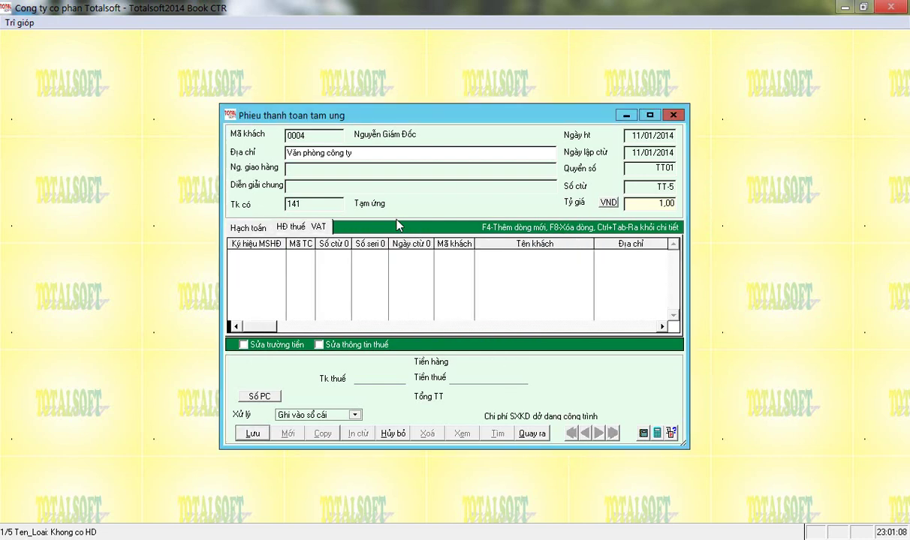
Return to the settlement line in the accounting details and leave its cost code, invoice, tax and note fields blank.
click(251, 226)
click(637, 328)
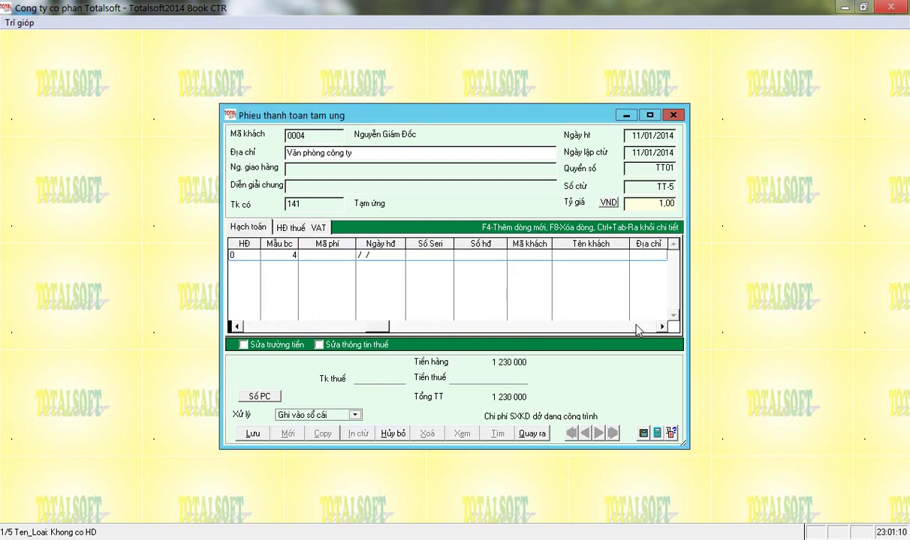
click(316, 253)
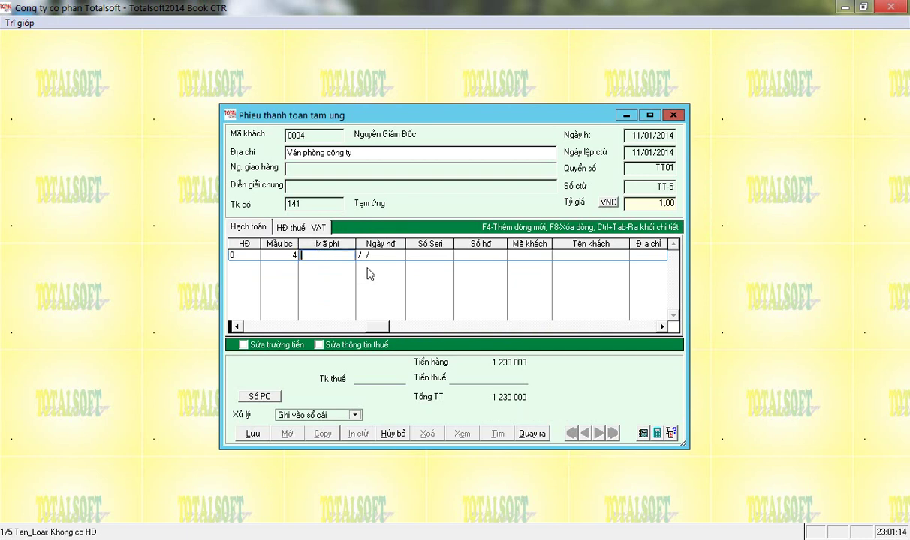
key(Return)
key(Return)
key(Return)
key(Return)
key(Return)
key(Return)
key(Return)
key(Return)
key(Return)
key(Return)
key(Return)
key(Return)
key(Return)
key(Return)
key(Return)
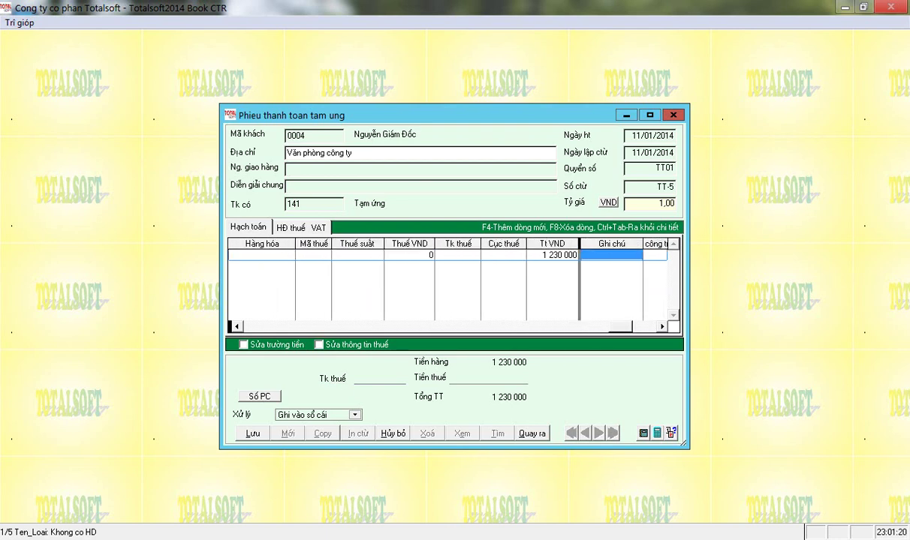
key(Return)
Assign project CTR01 (Công trình 01) to the settlement line and save the voucher to the ledger.
key(Return)
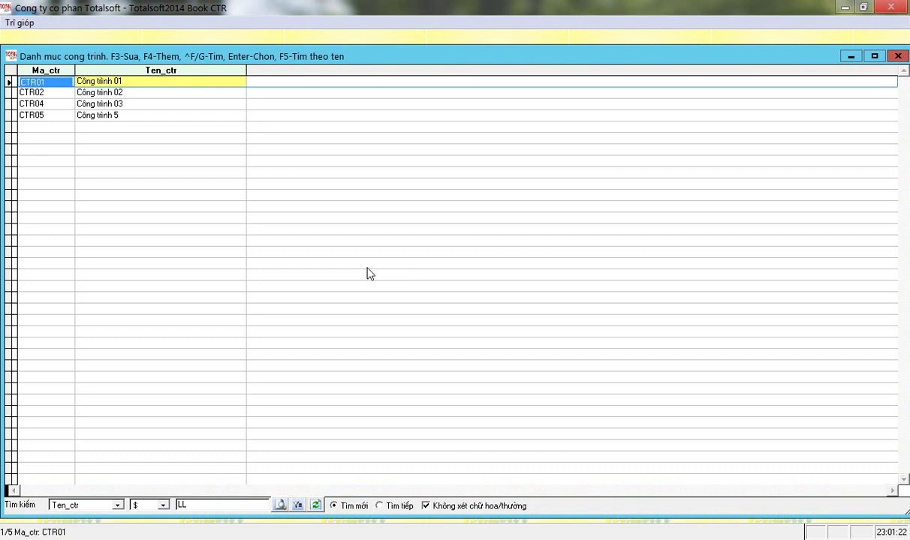
key(Return)
key(Return)
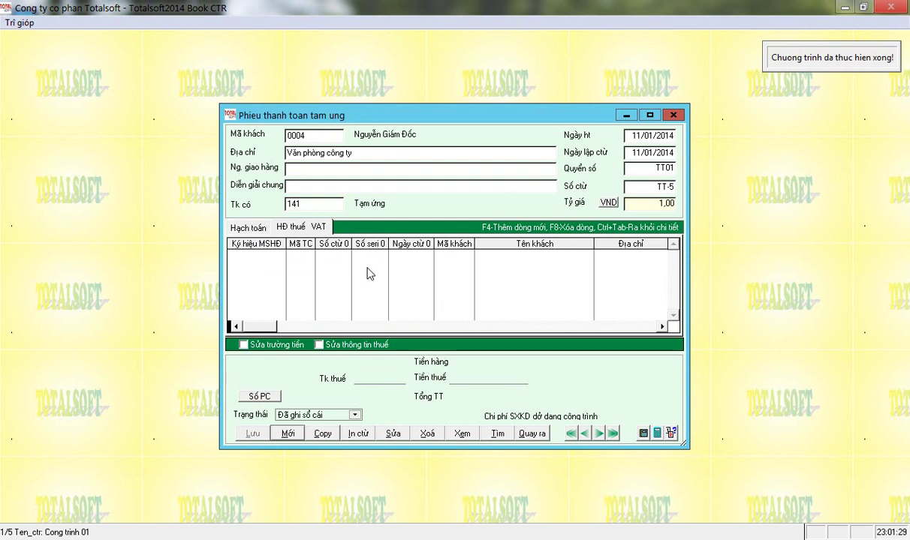
Review the saved voucher's accounting lines and finish voucher entry.
click(241, 224)
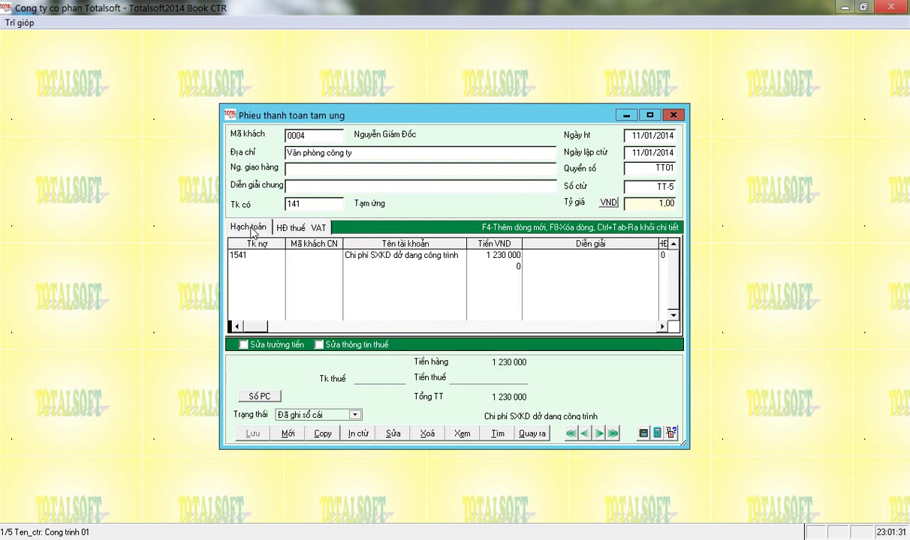
click(532, 434)
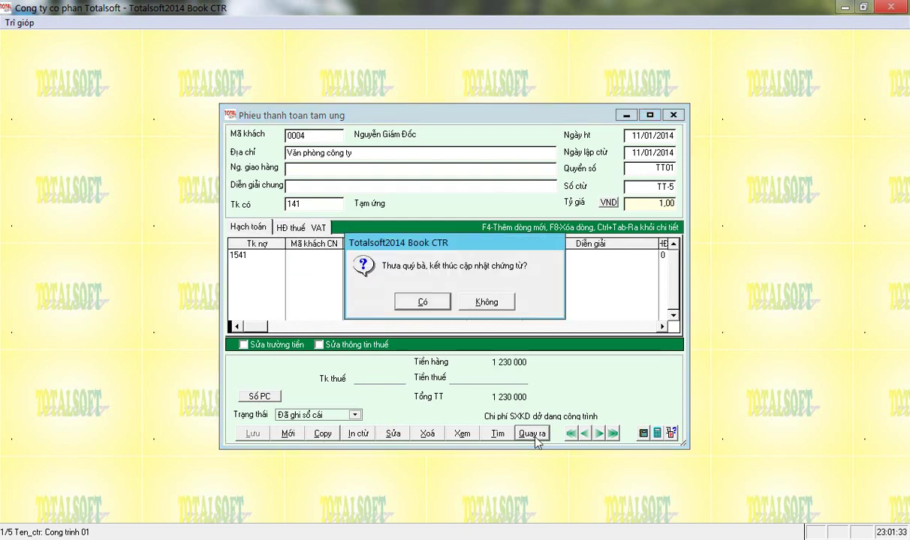
click(434, 306)
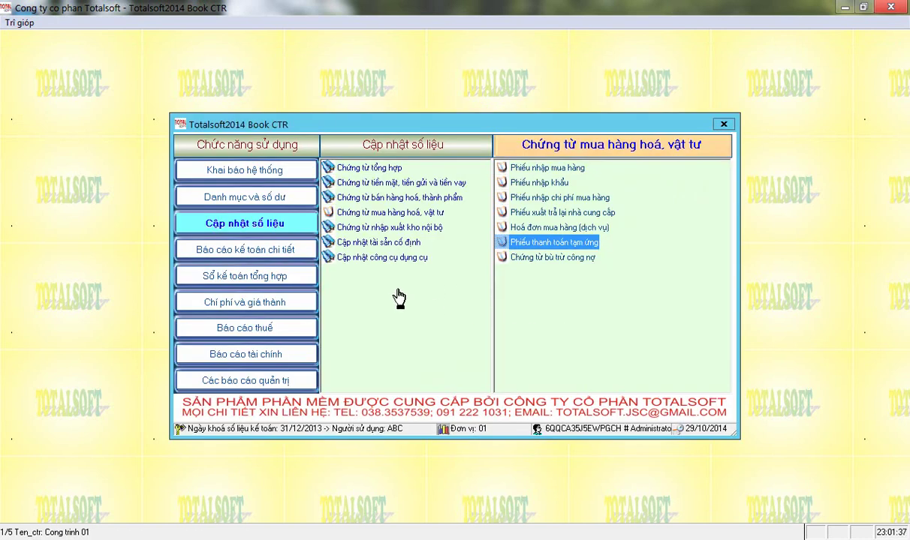
Run the QĐ48 construction project cost report for account 154, check the Ps_mtc amount of CTR01, and close the report.
click(253, 308)
click(398, 199)
click(536, 173)
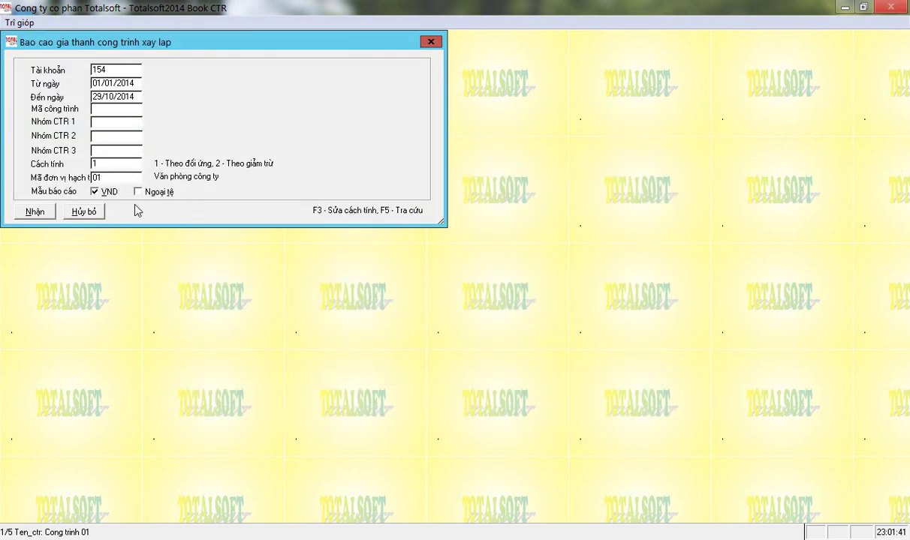
click(41, 216)
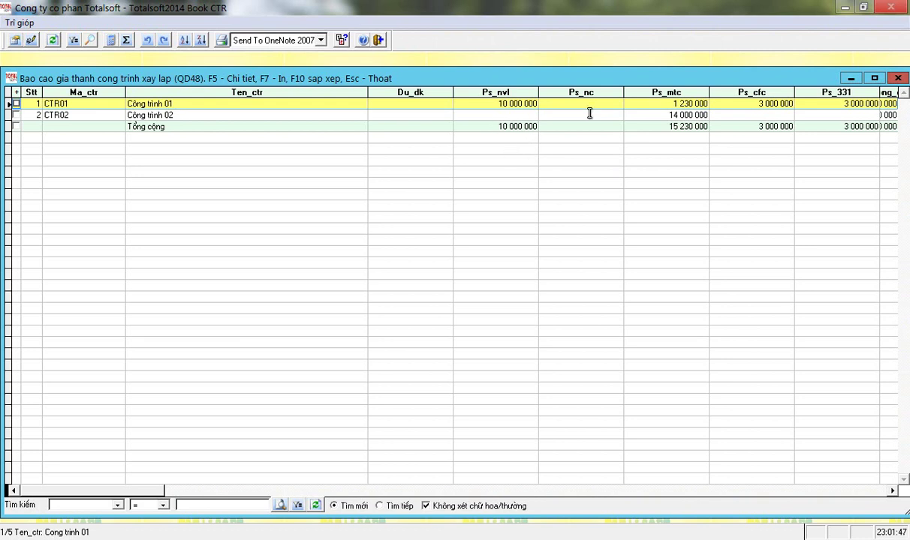
click(634, 104)
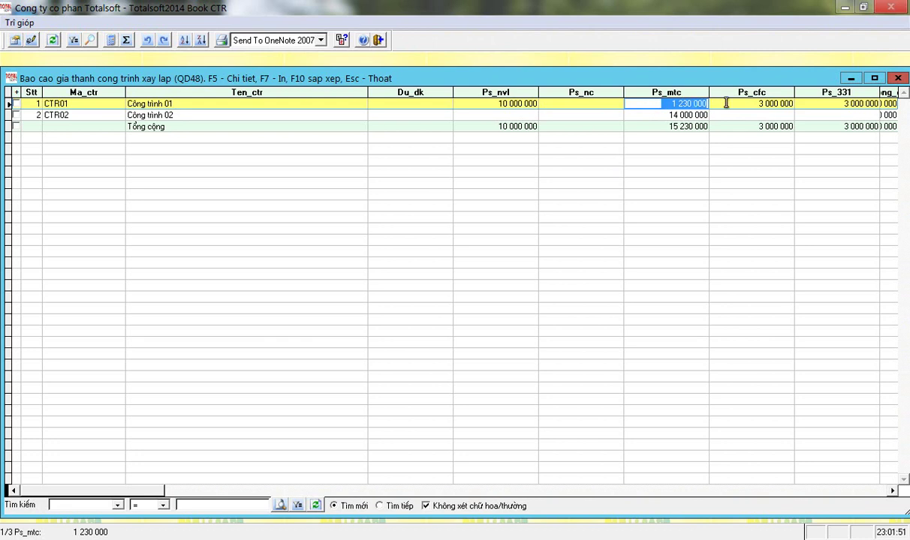
key(Escape)
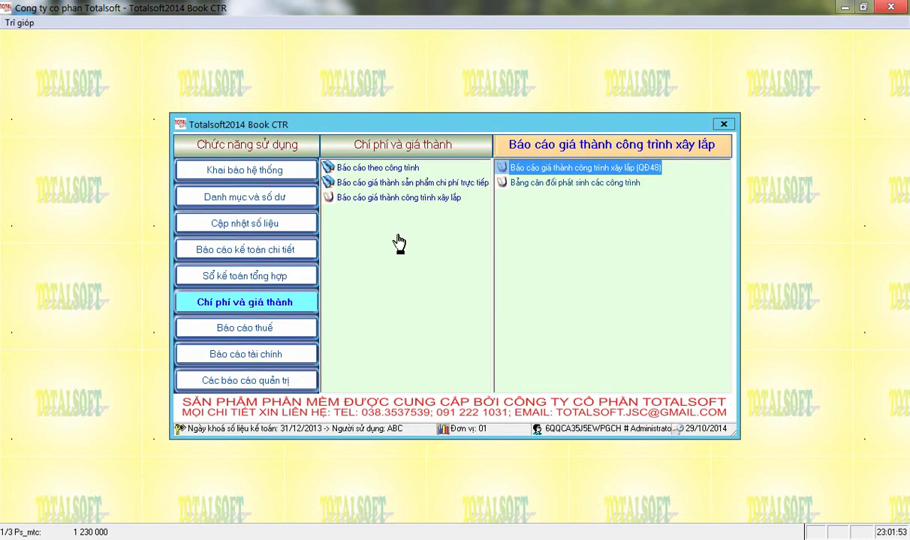